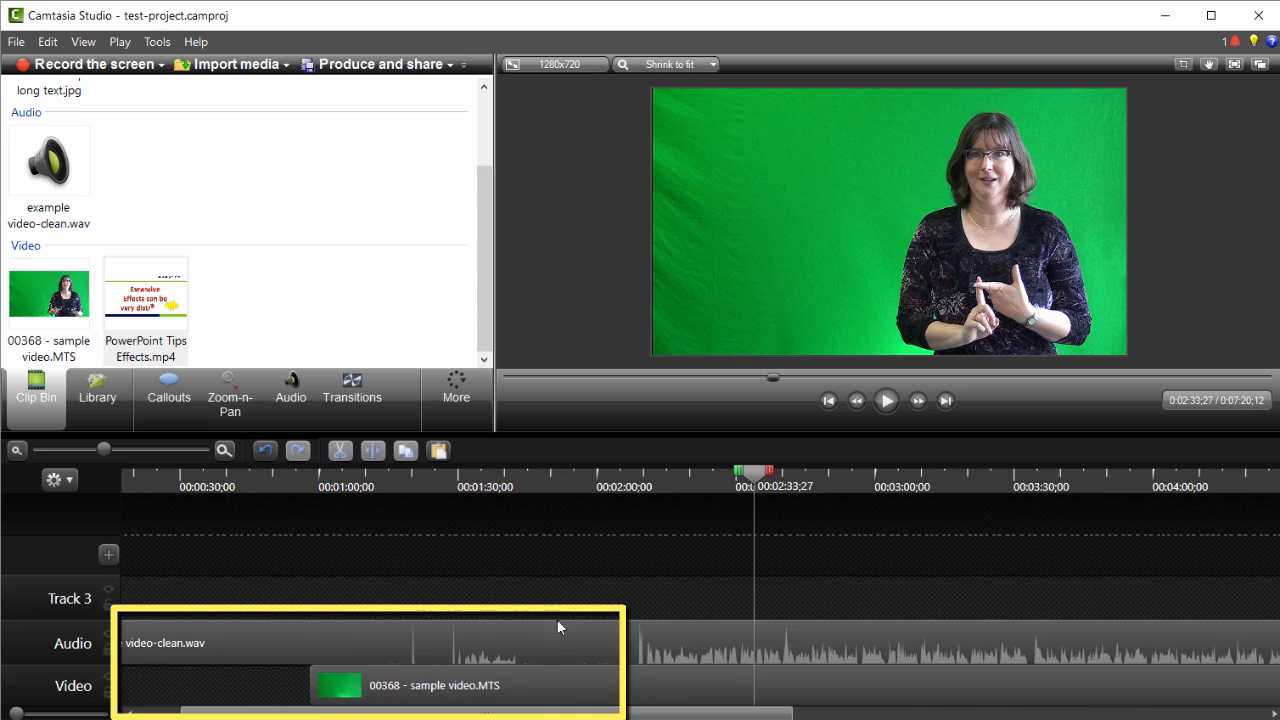
Step: Preview the recording's introduction and split the audio clip at 00:02:07;01, just before the speech spike
click(370, 482)
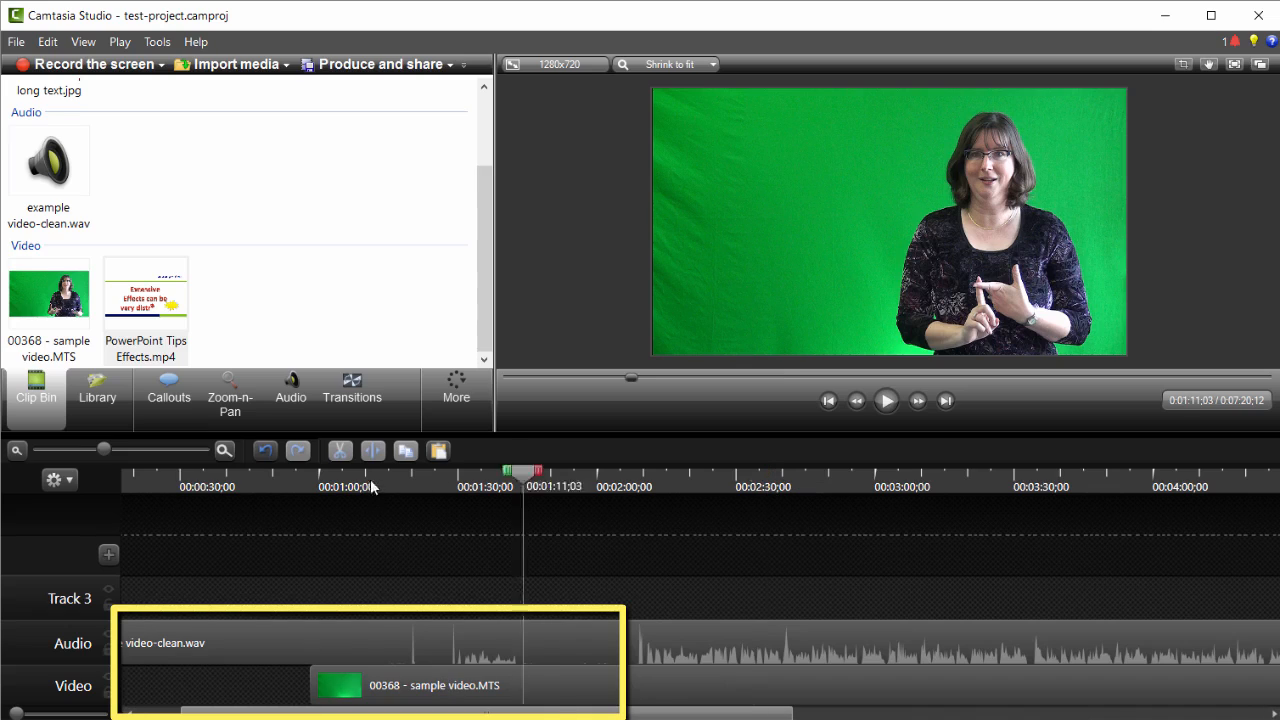
click(405, 482)
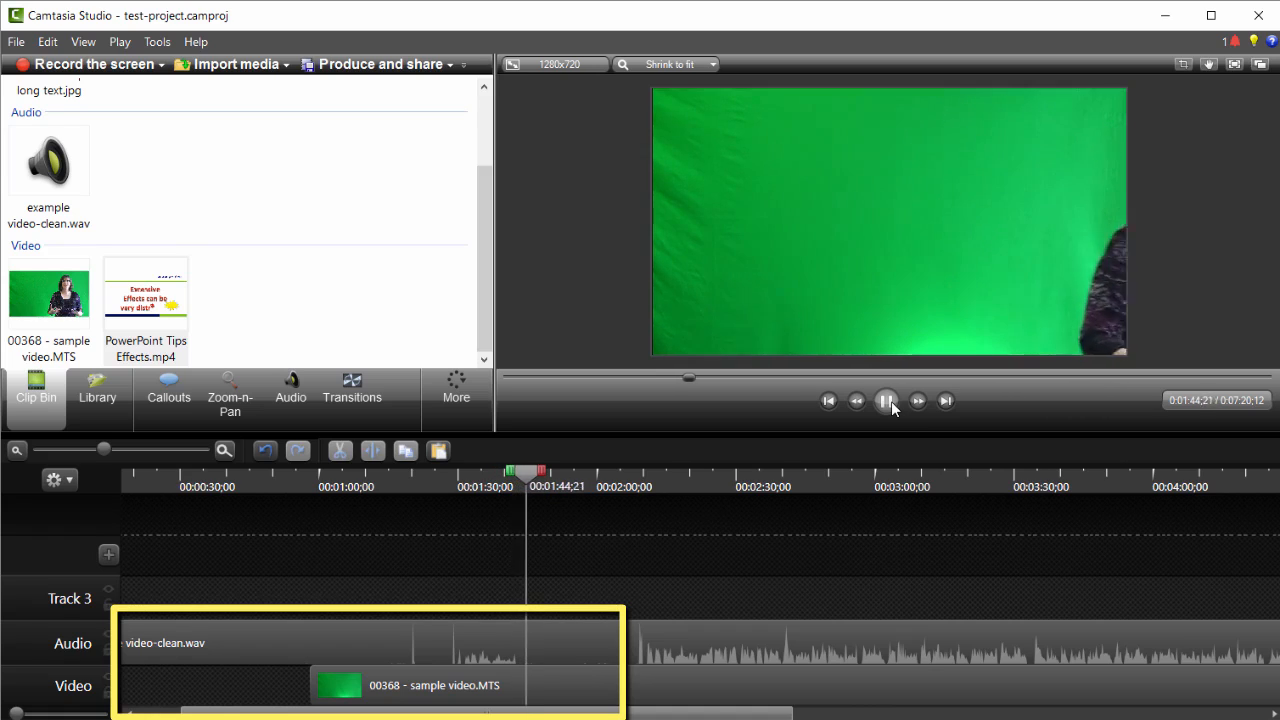
click(887, 400)
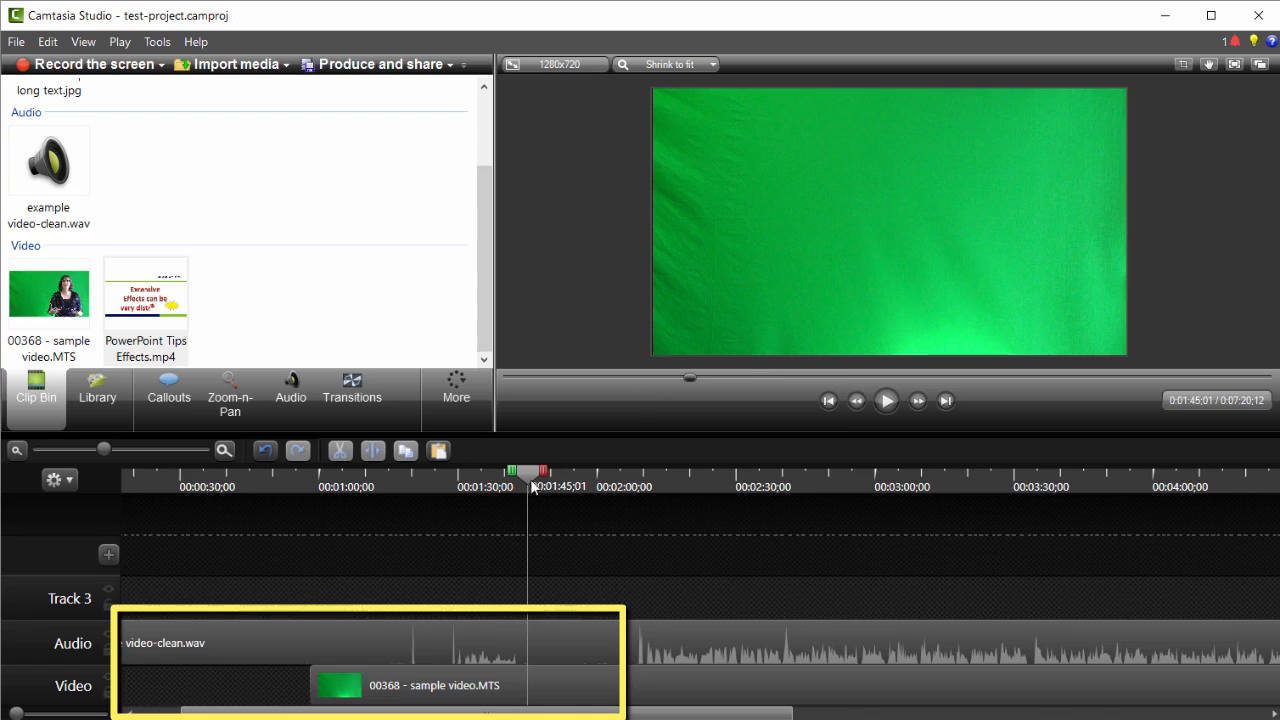
drag(546, 482, 631, 489)
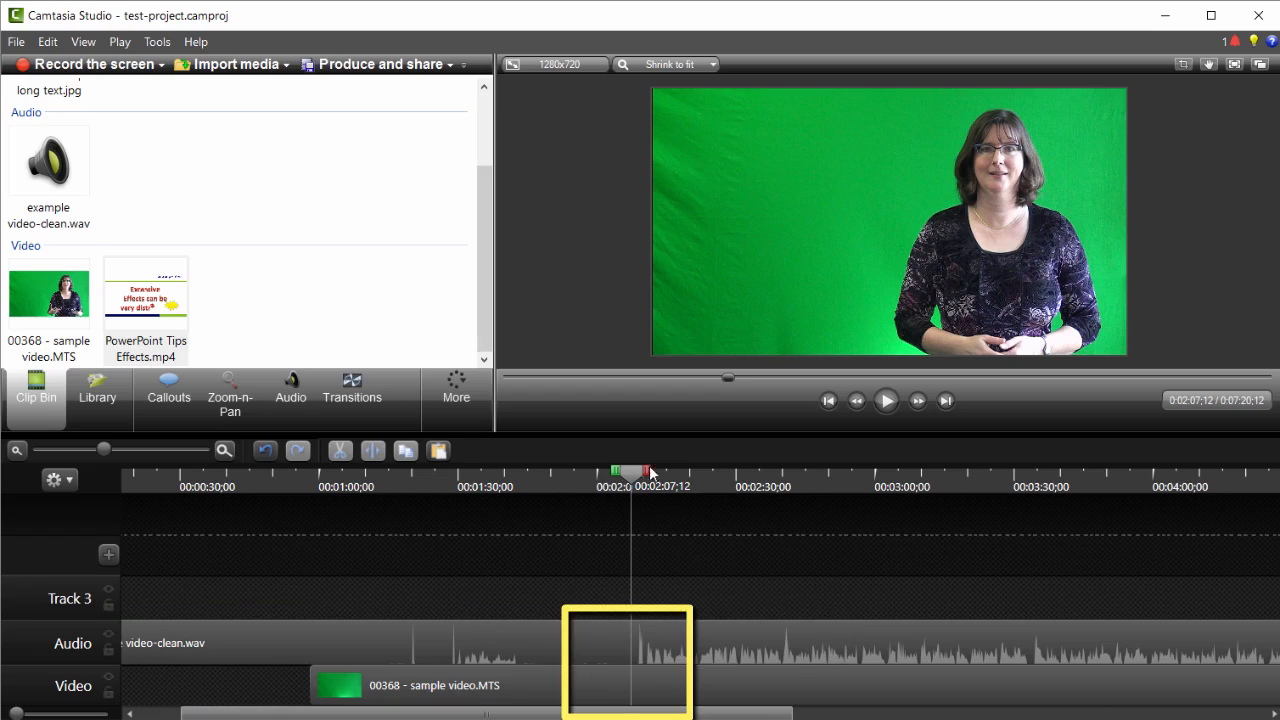
mouse_move(631, 479)
mouse_down()
mouse_move(619, 479)
mouse_move(658, 476)
mouse_move(593, 484)
mouse_move(629, 487)
mouse_up()
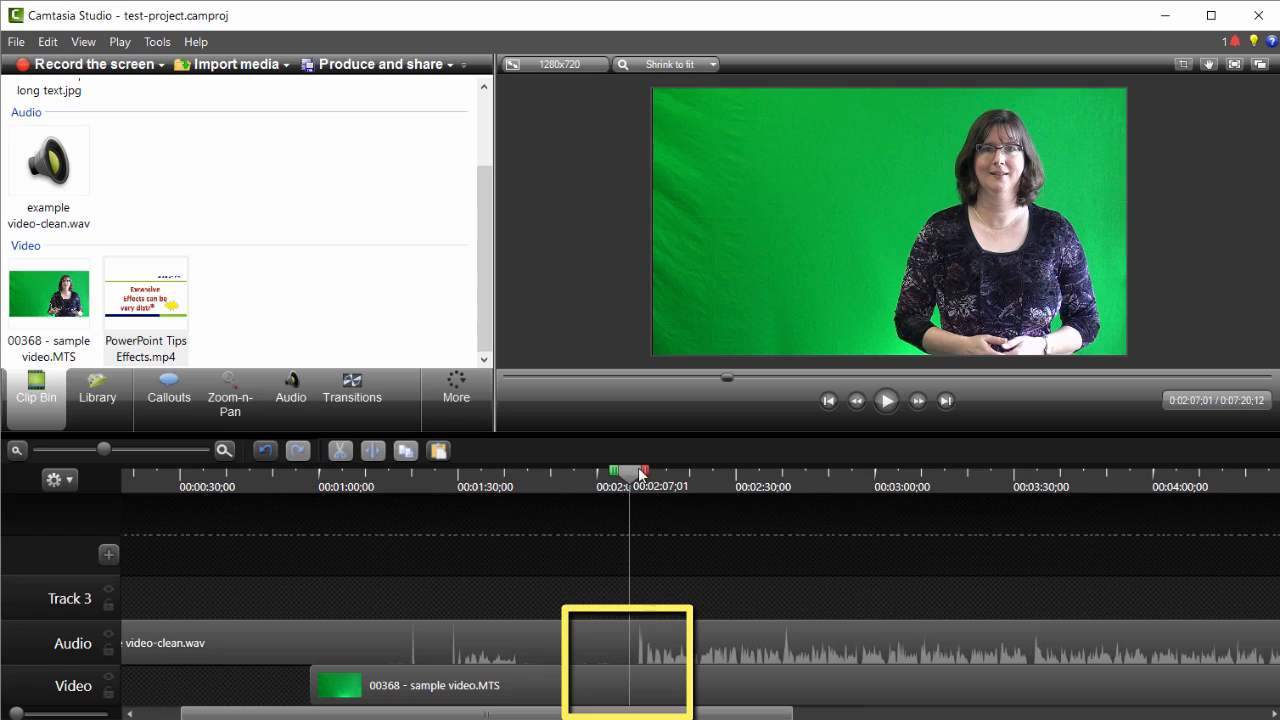
click(571, 643)
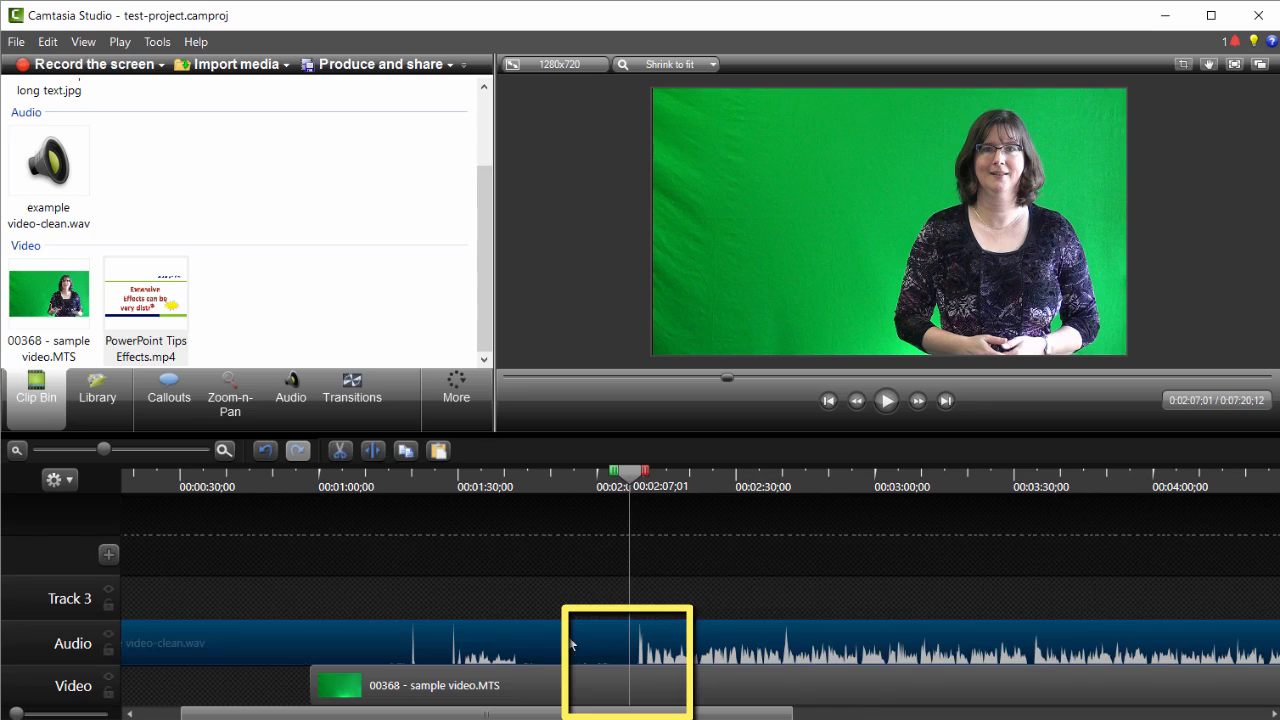
click(370, 454)
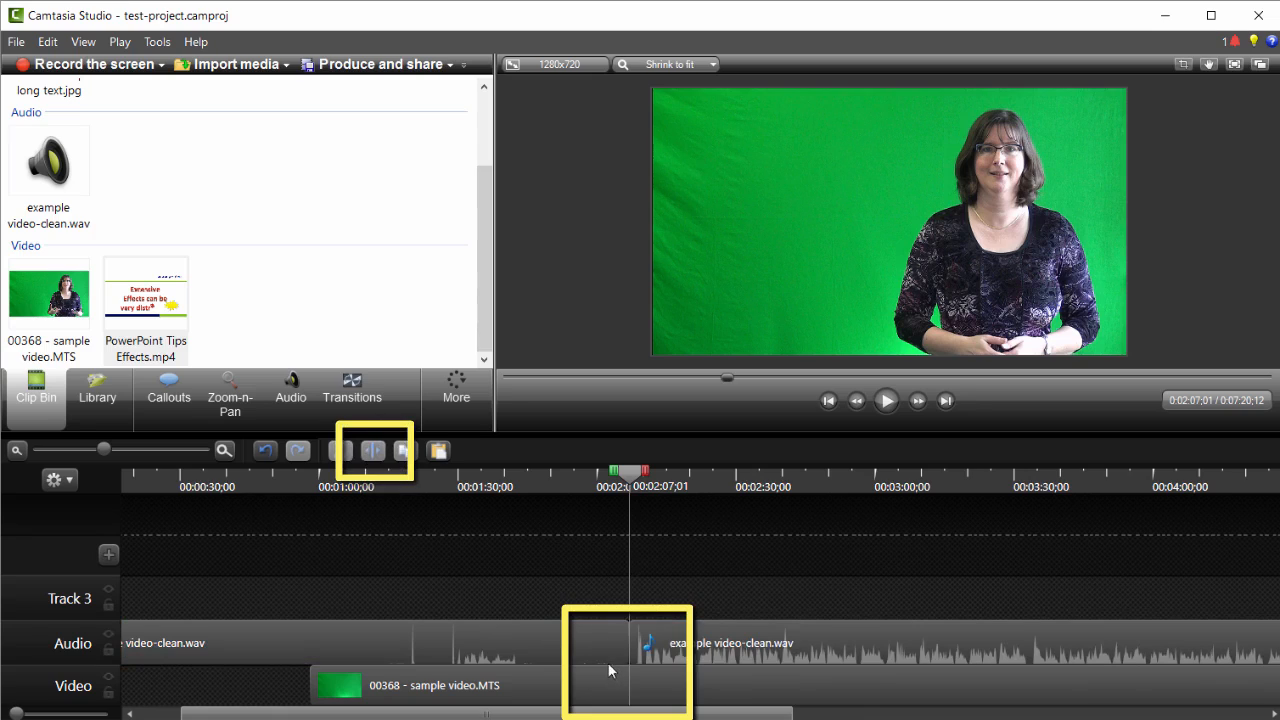
Step: Split the clip on the Video track at 00:02:07;01, in line with the audio cut
click(224, 450)
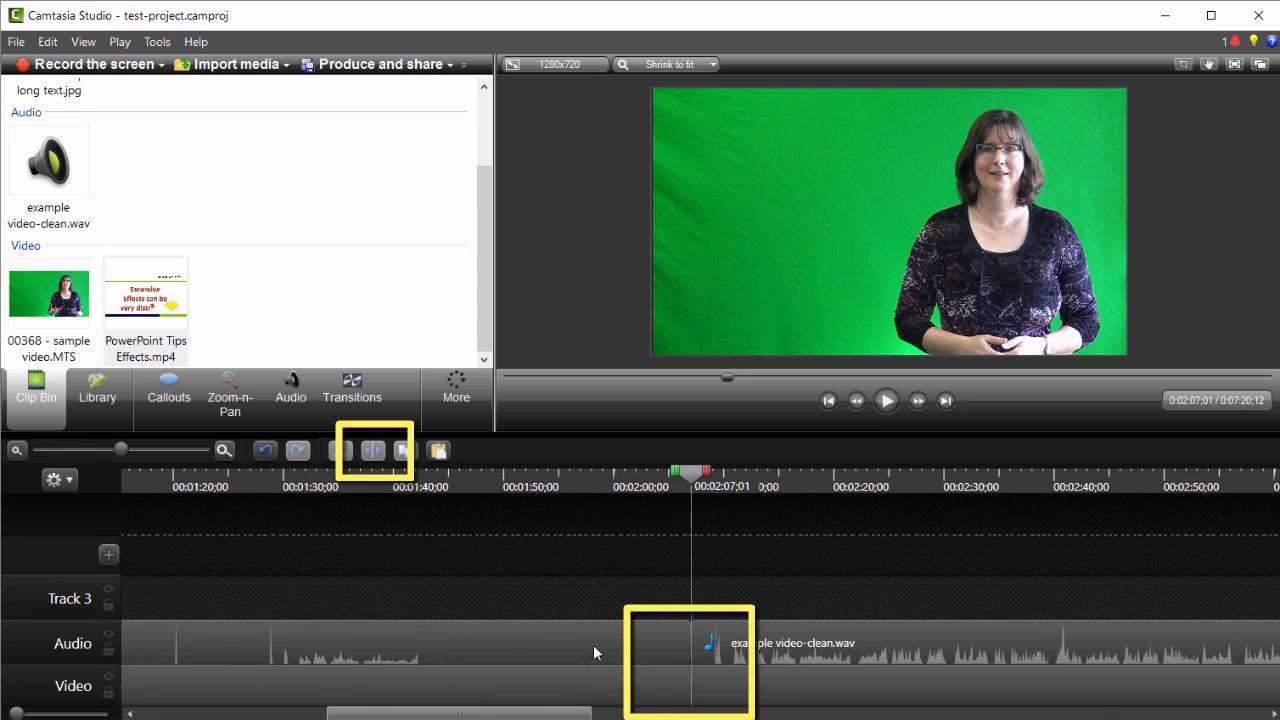
drag(593, 644, 554, 641)
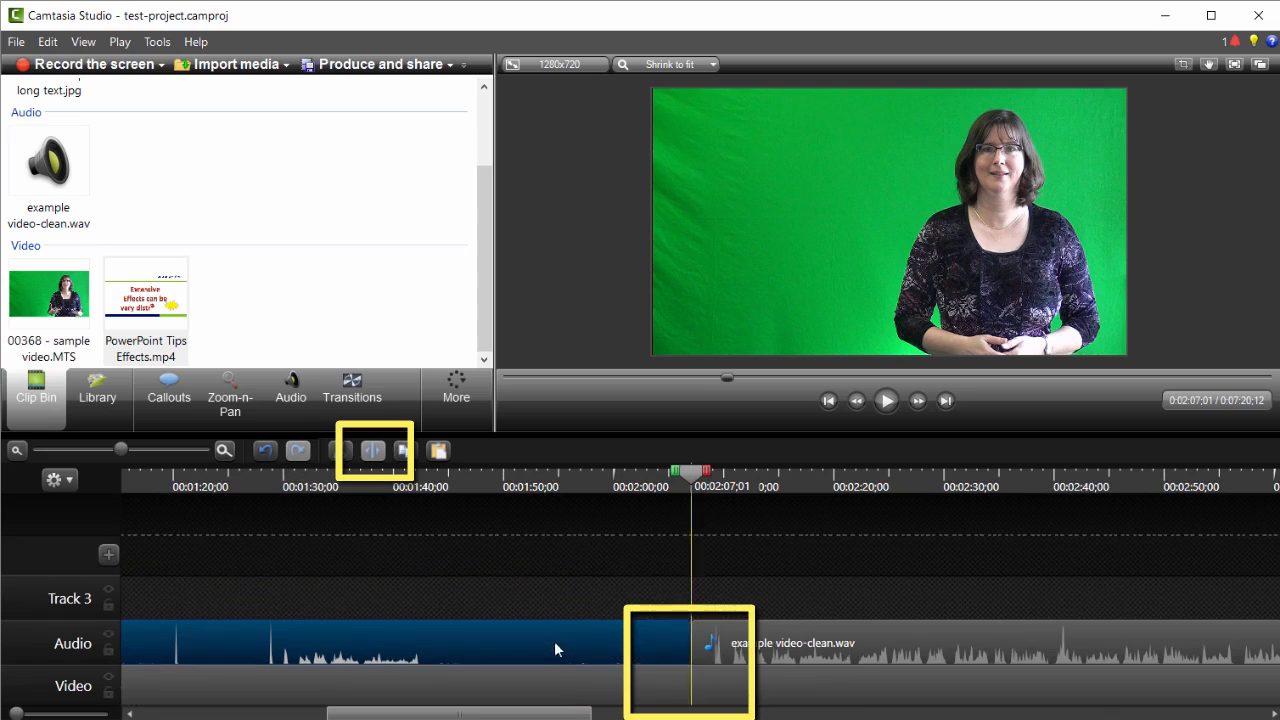
click(17, 451)
click(588, 690)
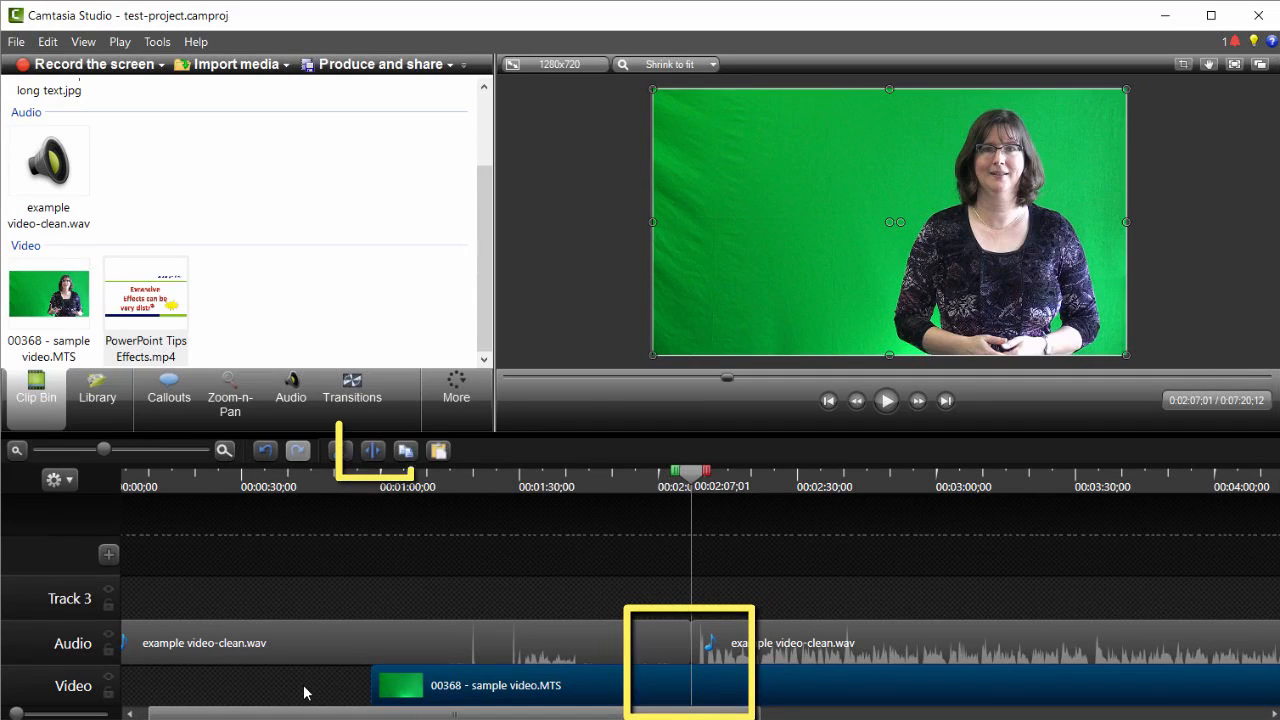
click(373, 451)
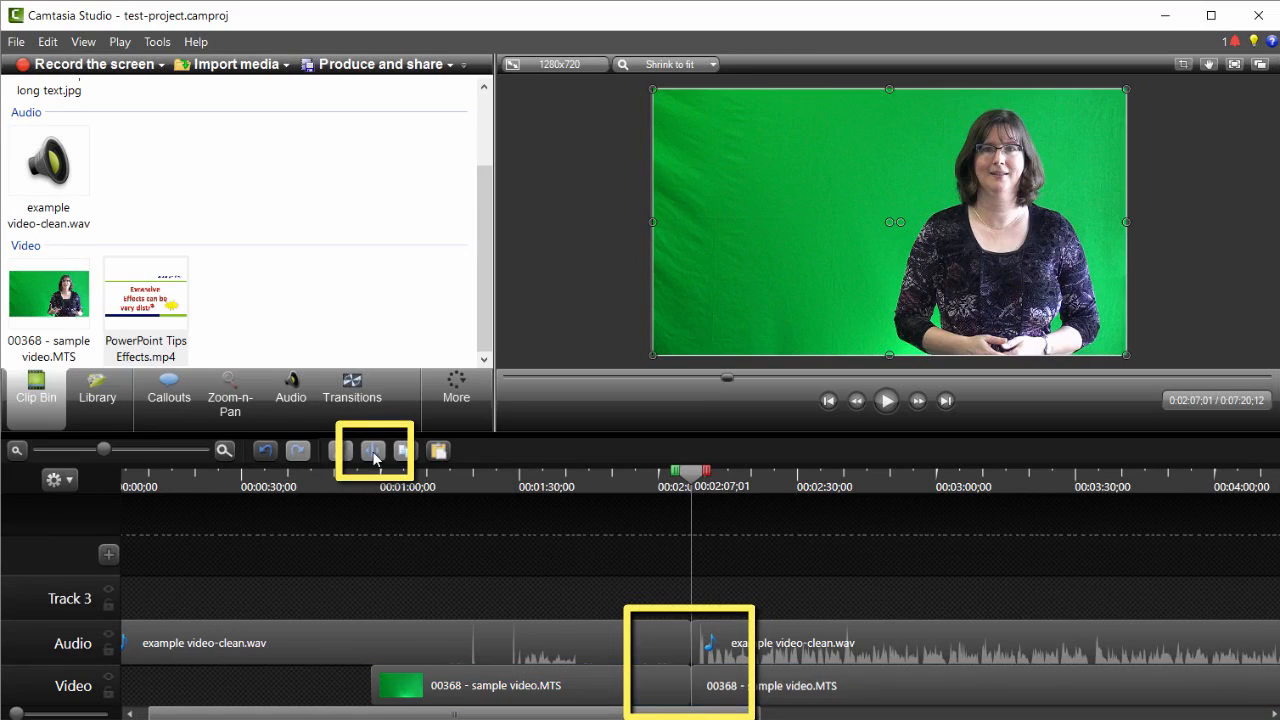
Step: Delete the video and audio segments that lie before the 00:02:07;01 cut
click(613, 688)
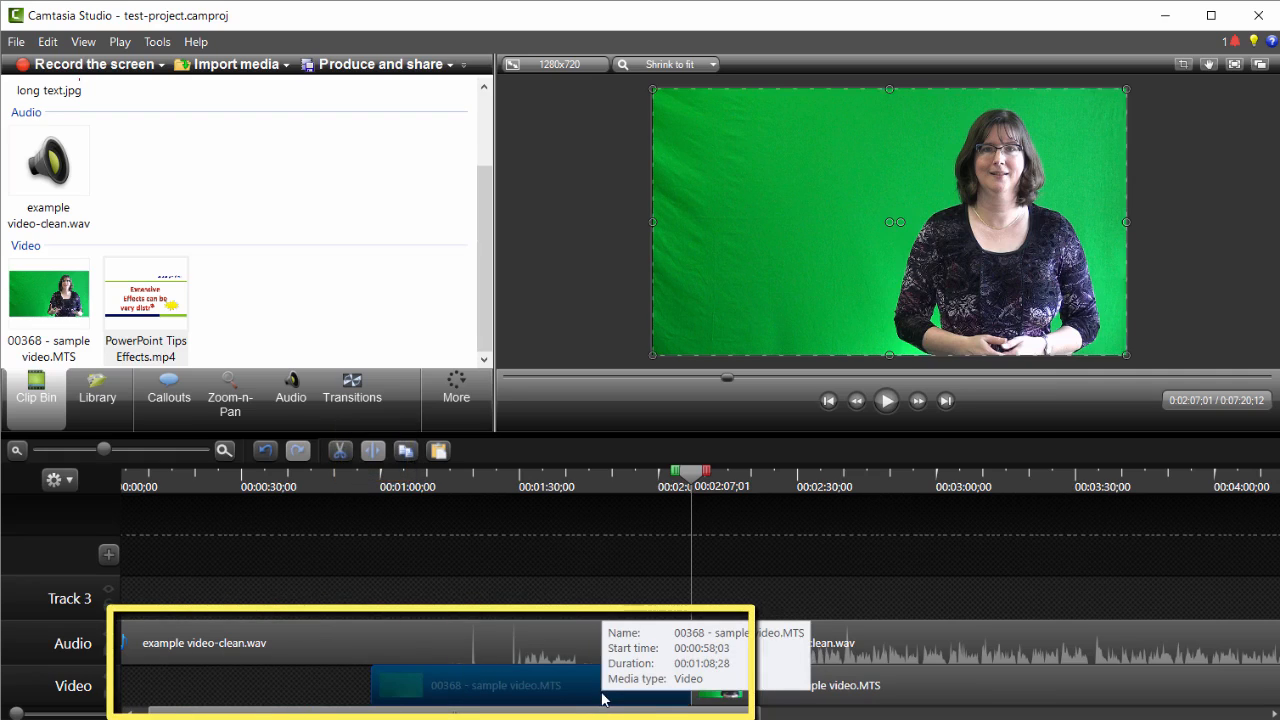
key(Delete)
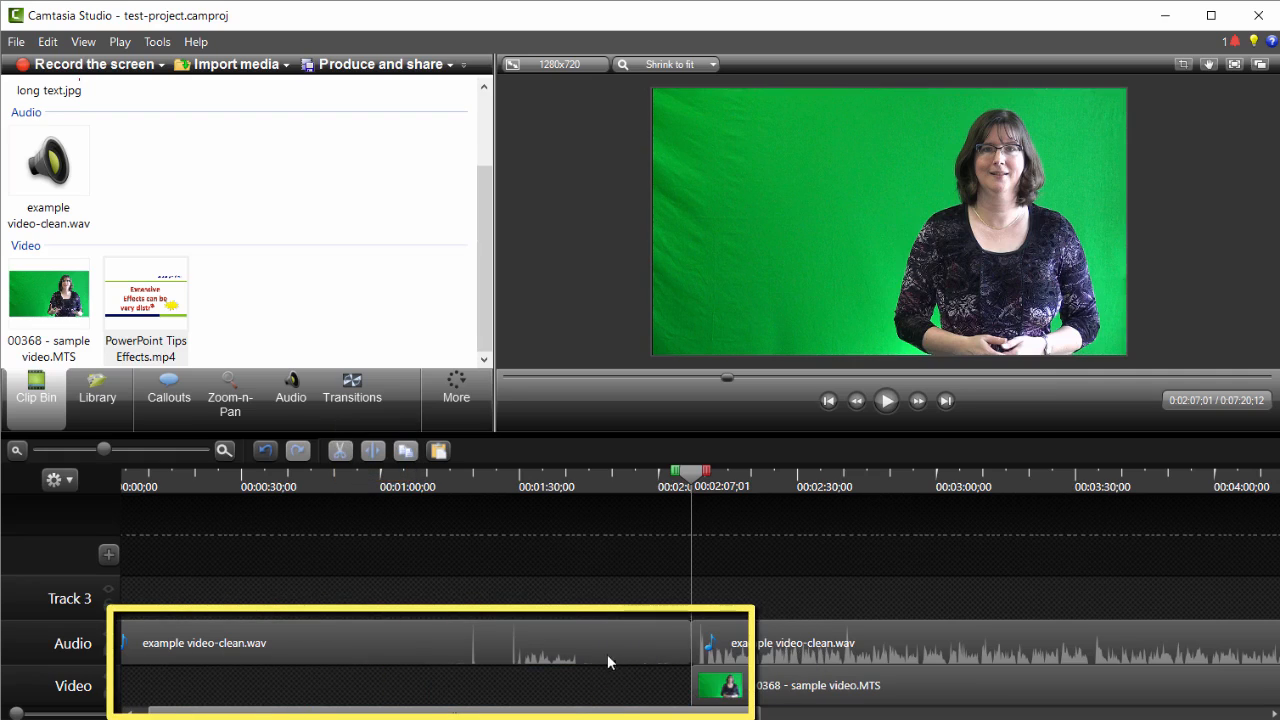
click(609, 644)
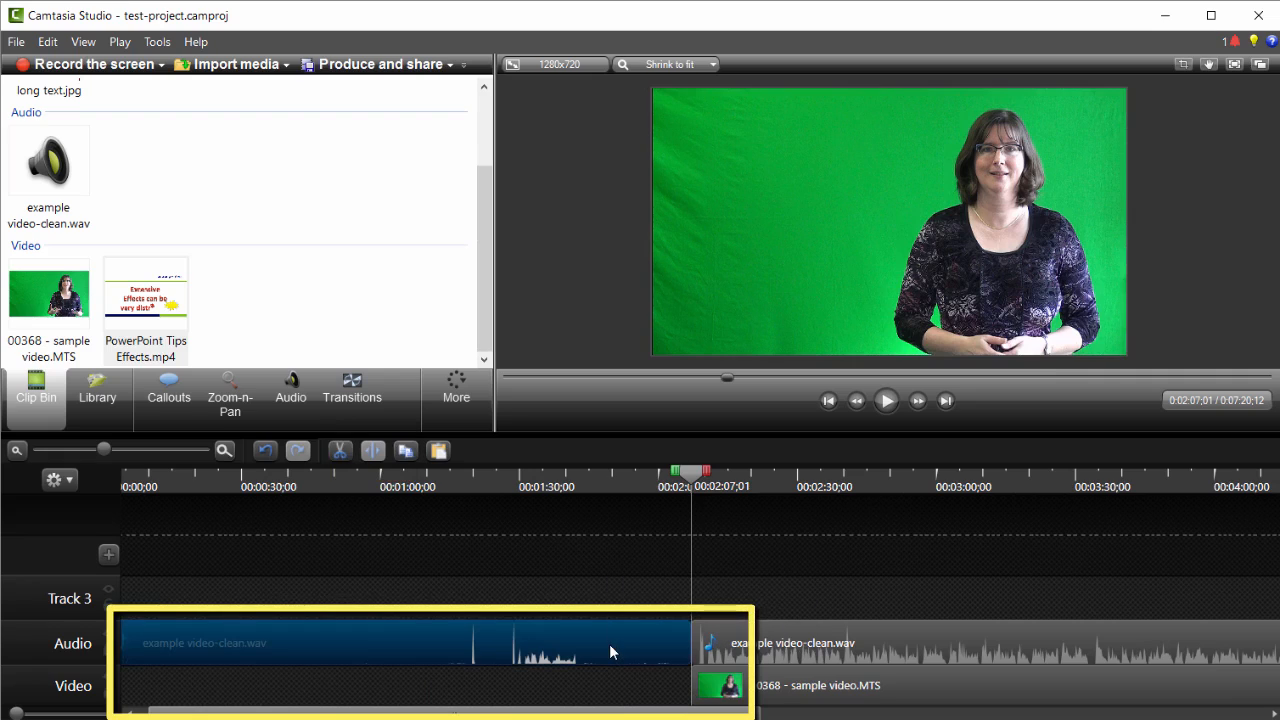
key(Delete)
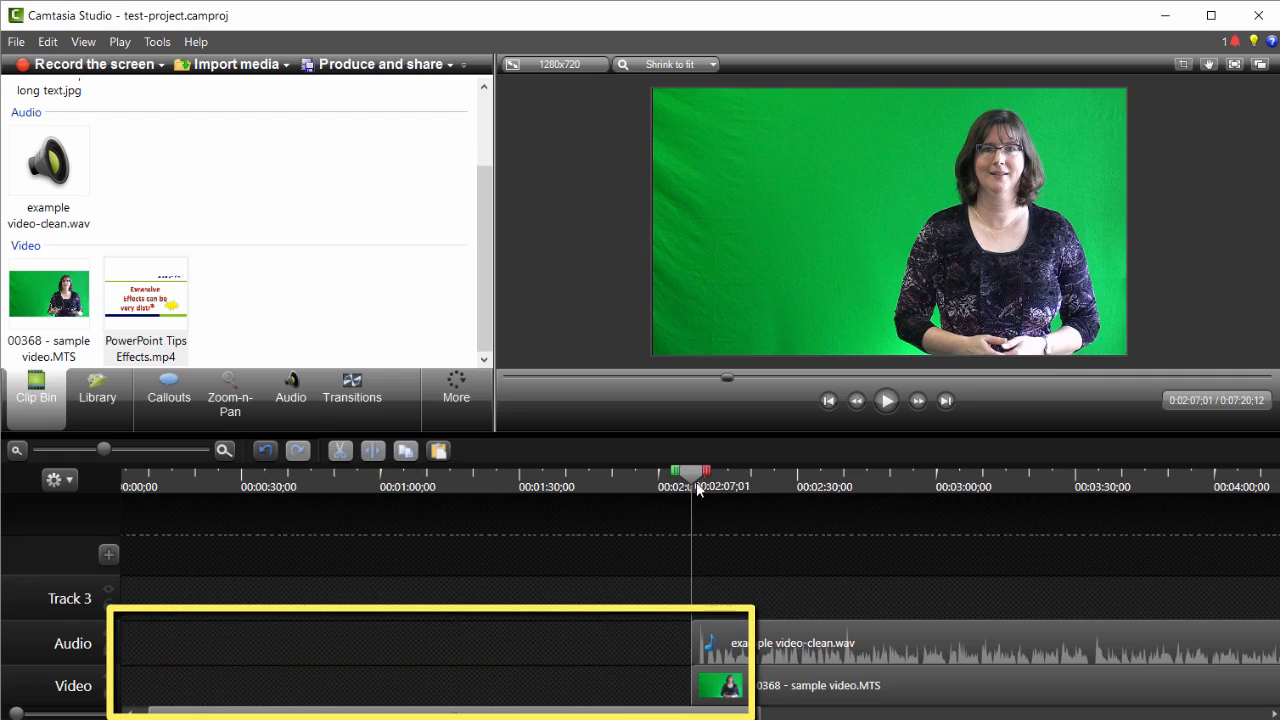
Step: Play the timeline from about 00:02:02 across the start of the remaining clips to check the cut
drag(697, 478, 359, 493)
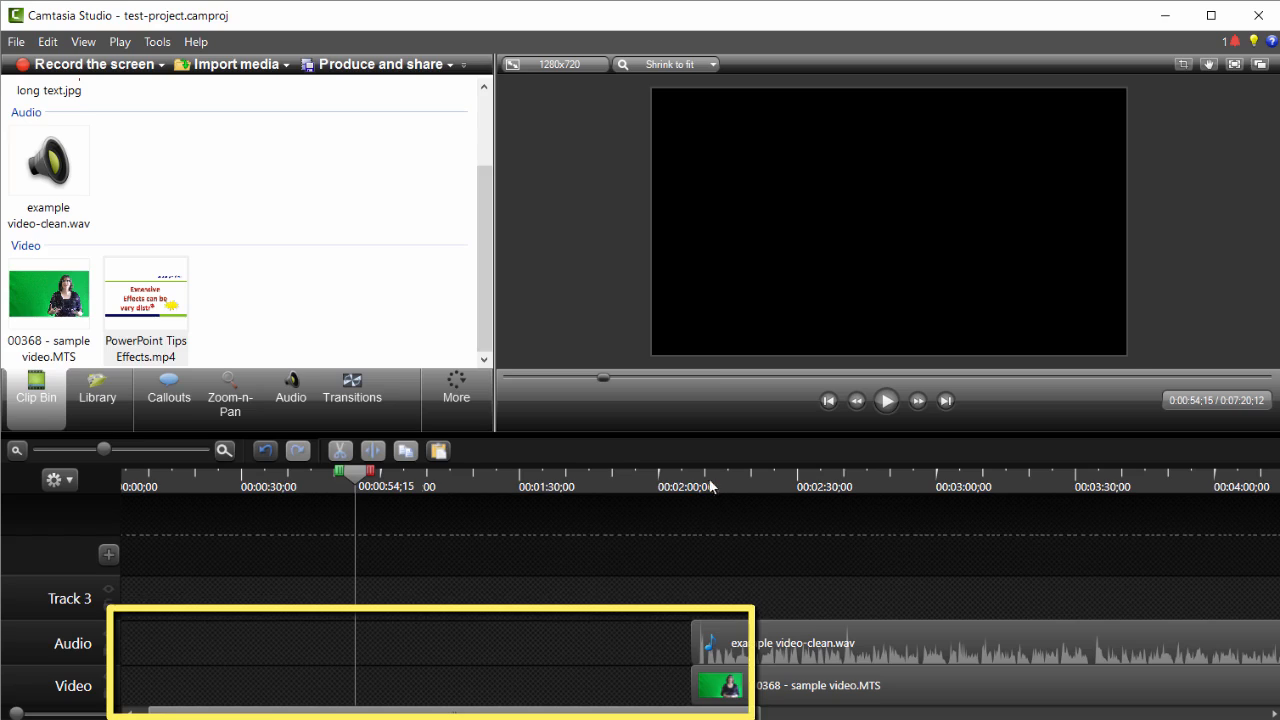
click(671, 480)
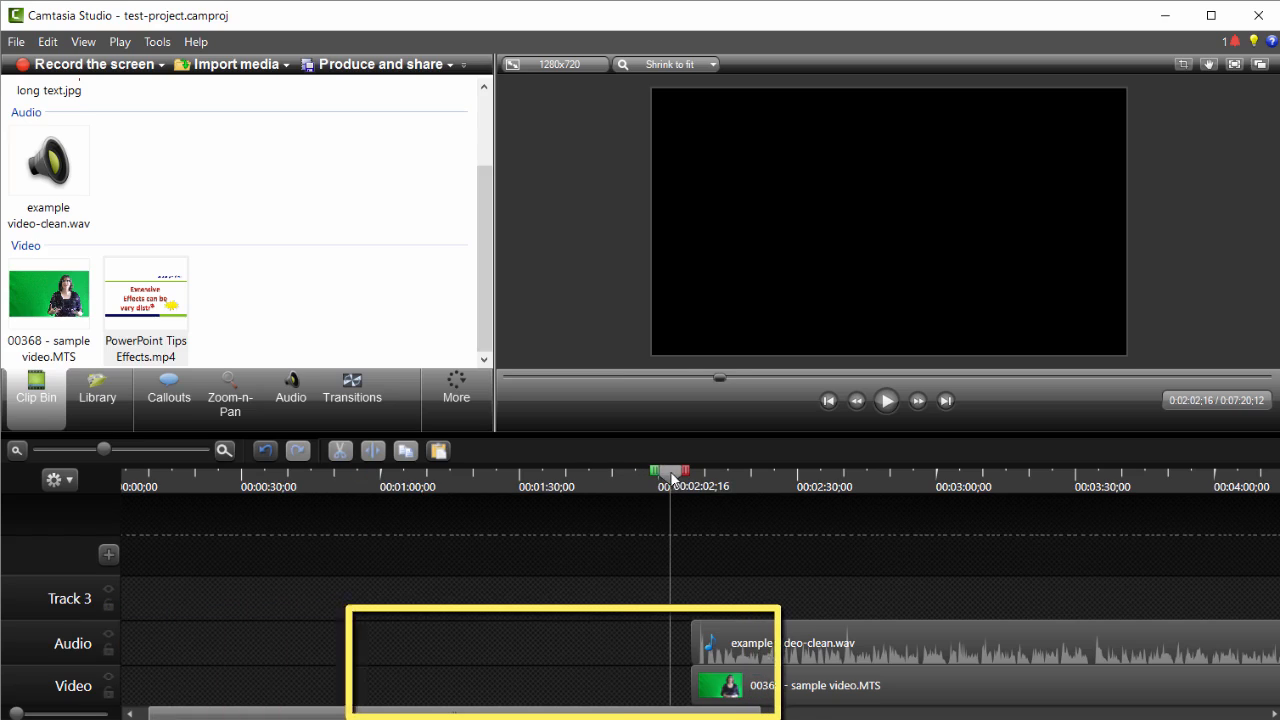
click(886, 401)
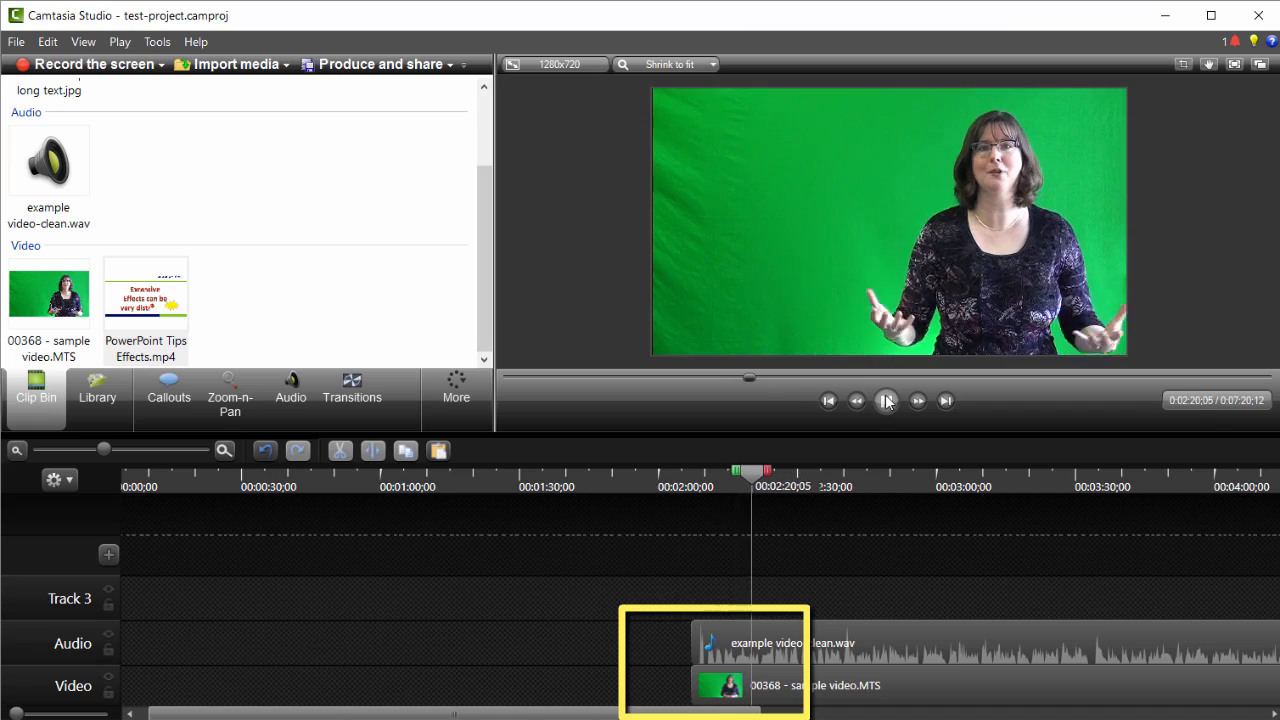
click(886, 401)
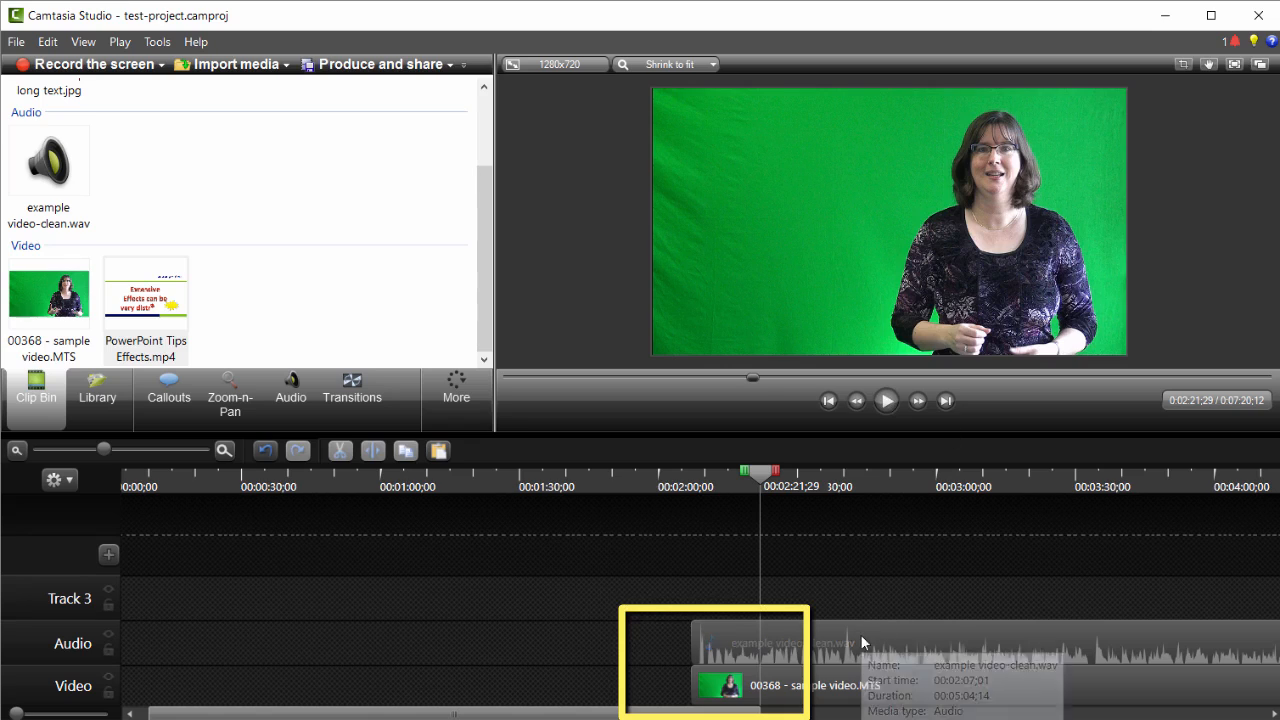
Step: Play the empty gap from the beginning of the timeline, and return the playhead to 00:00:00;00
drag(455, 714, 444, 714)
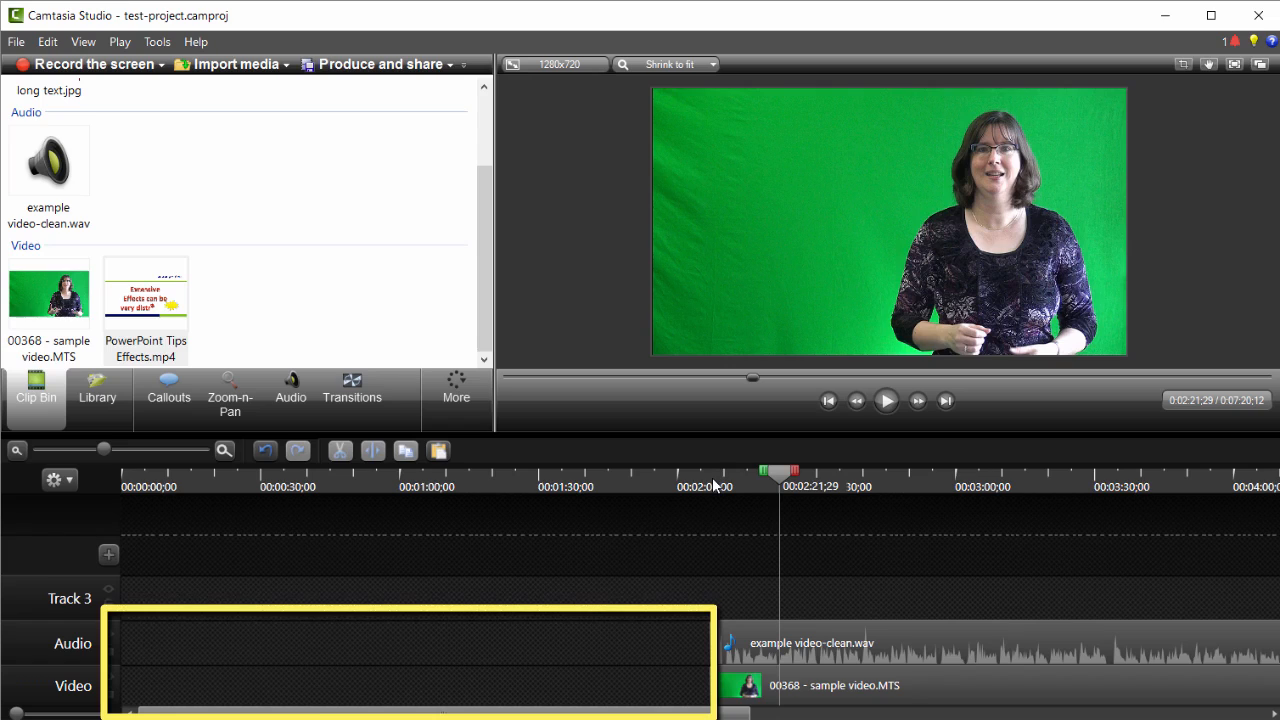
drag(780, 470, 58, 477)
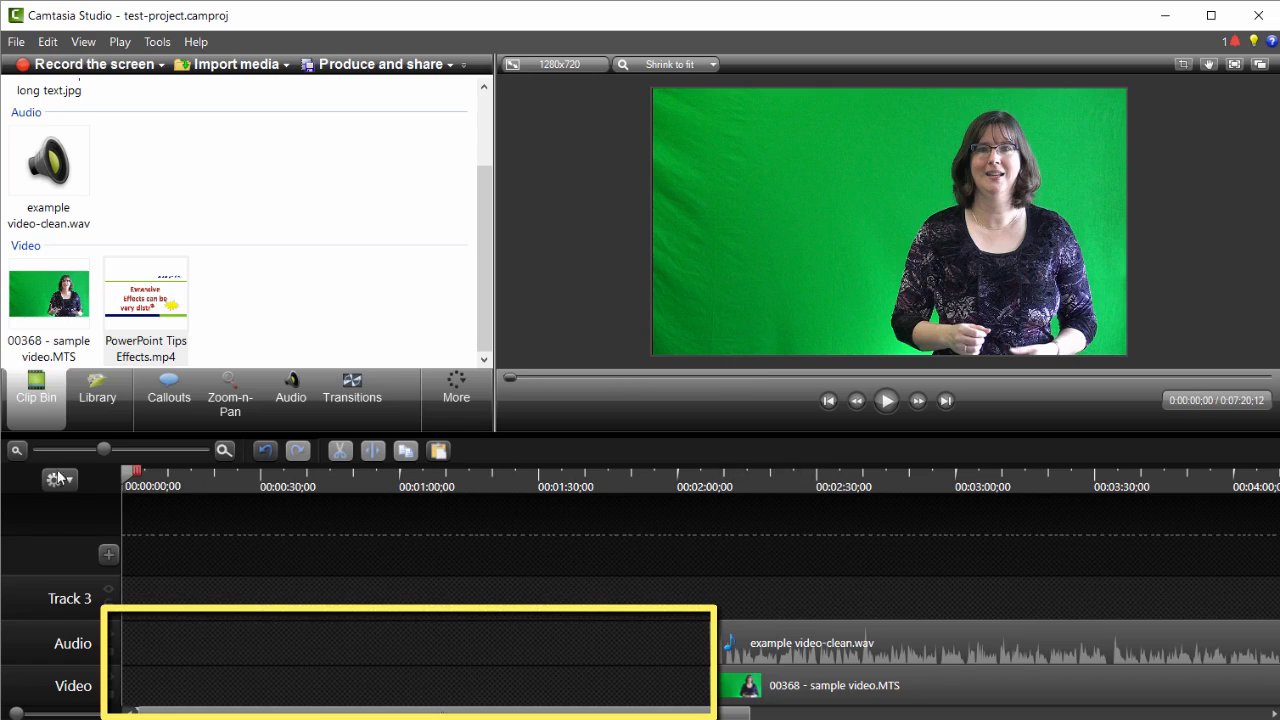
click(881, 402)
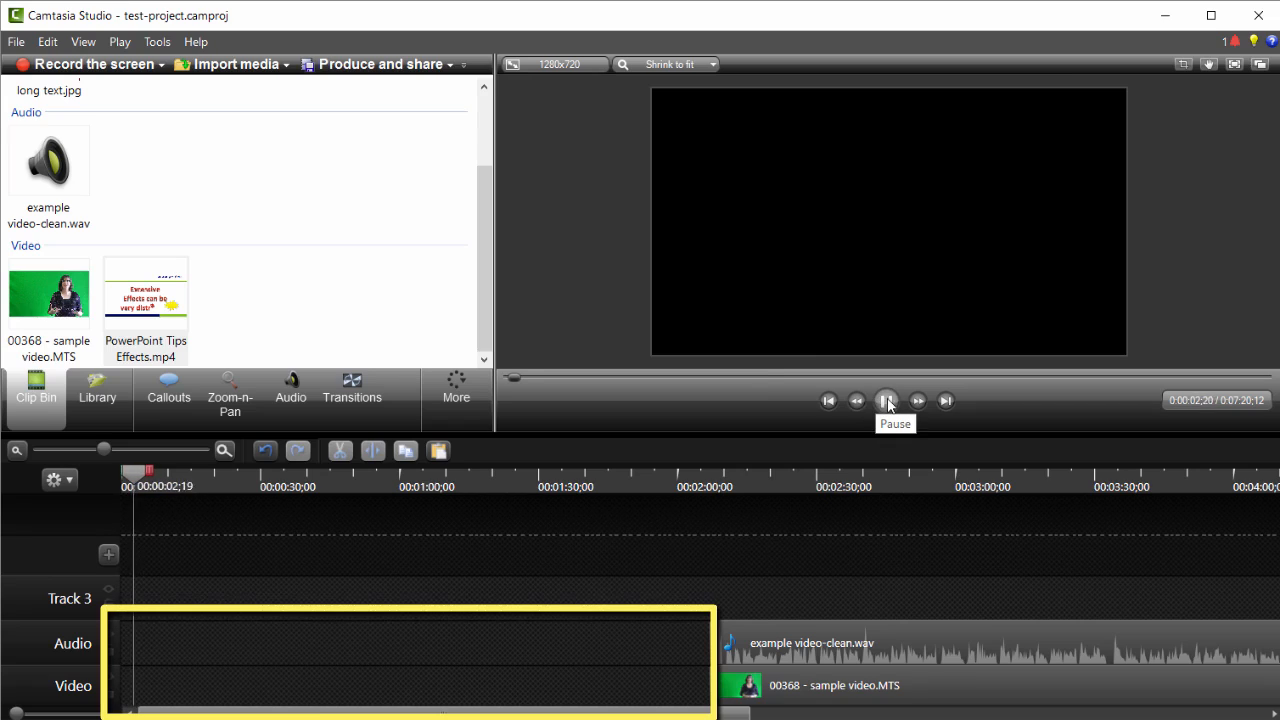
click(886, 401)
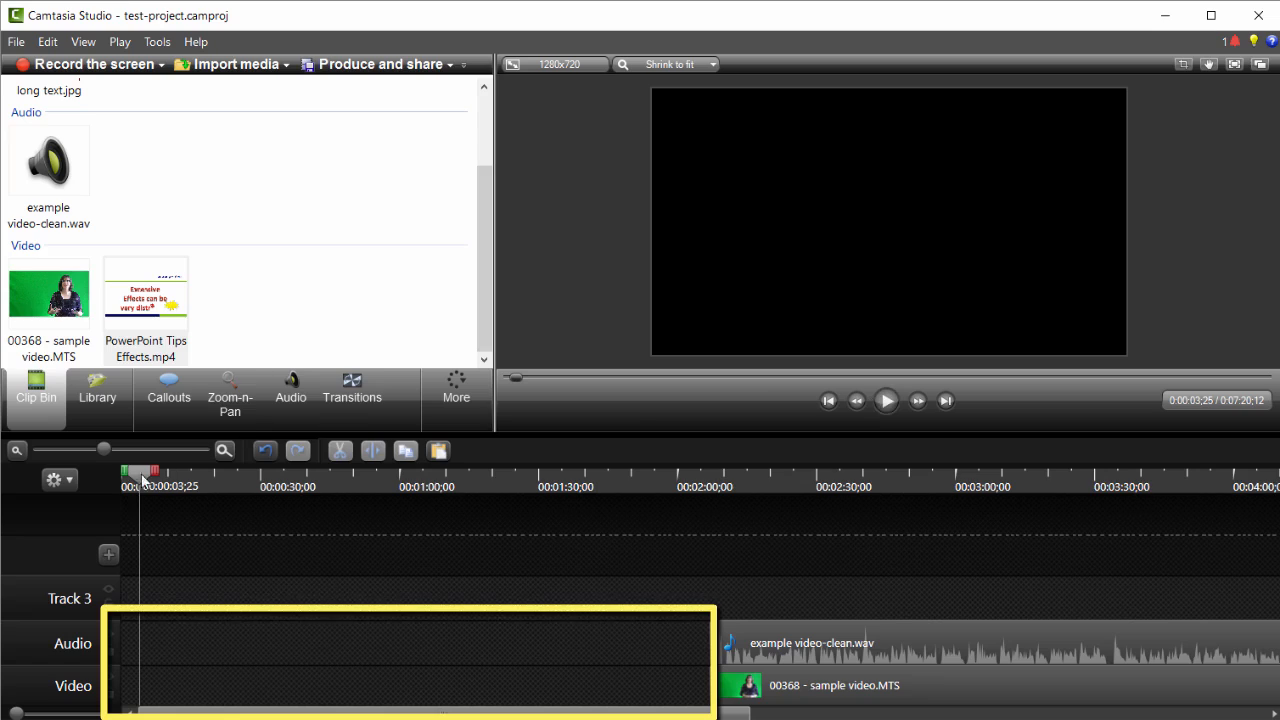
drag(143, 478, 91, 477)
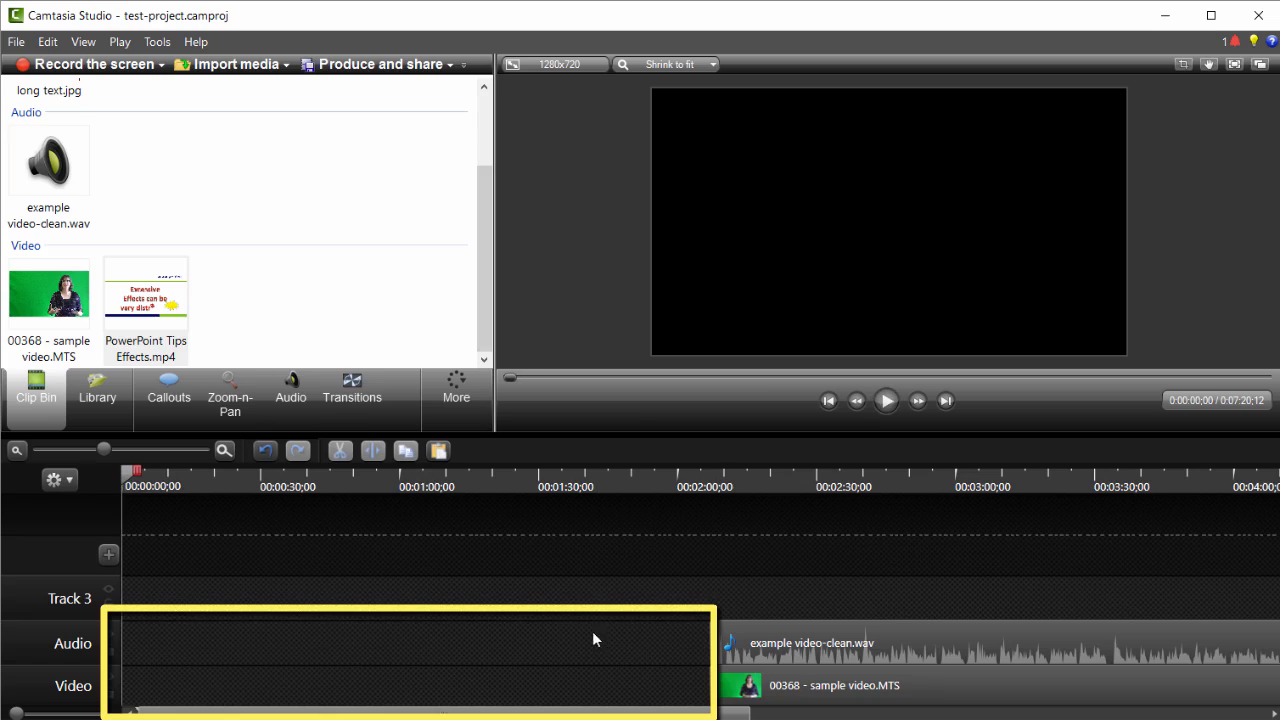
Step: Move the remaining audio and video clips together to the start of the timeline and play back the opening
click(802, 636)
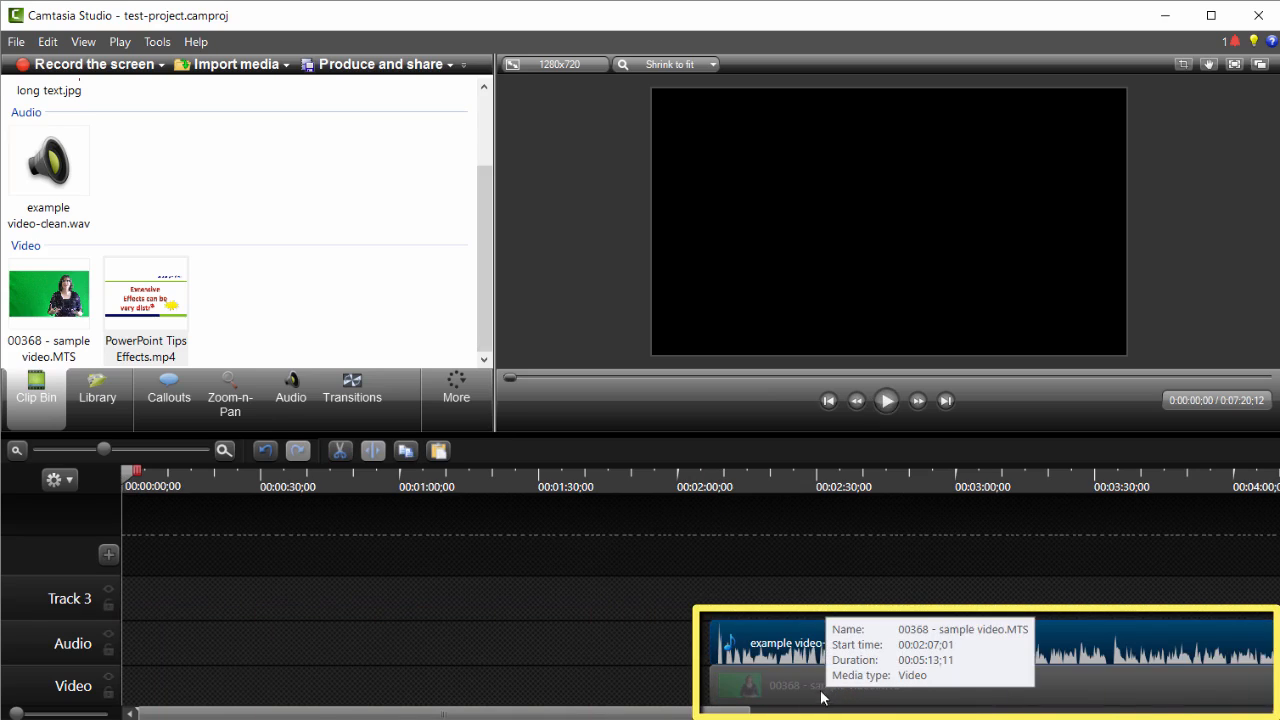
key(shift)
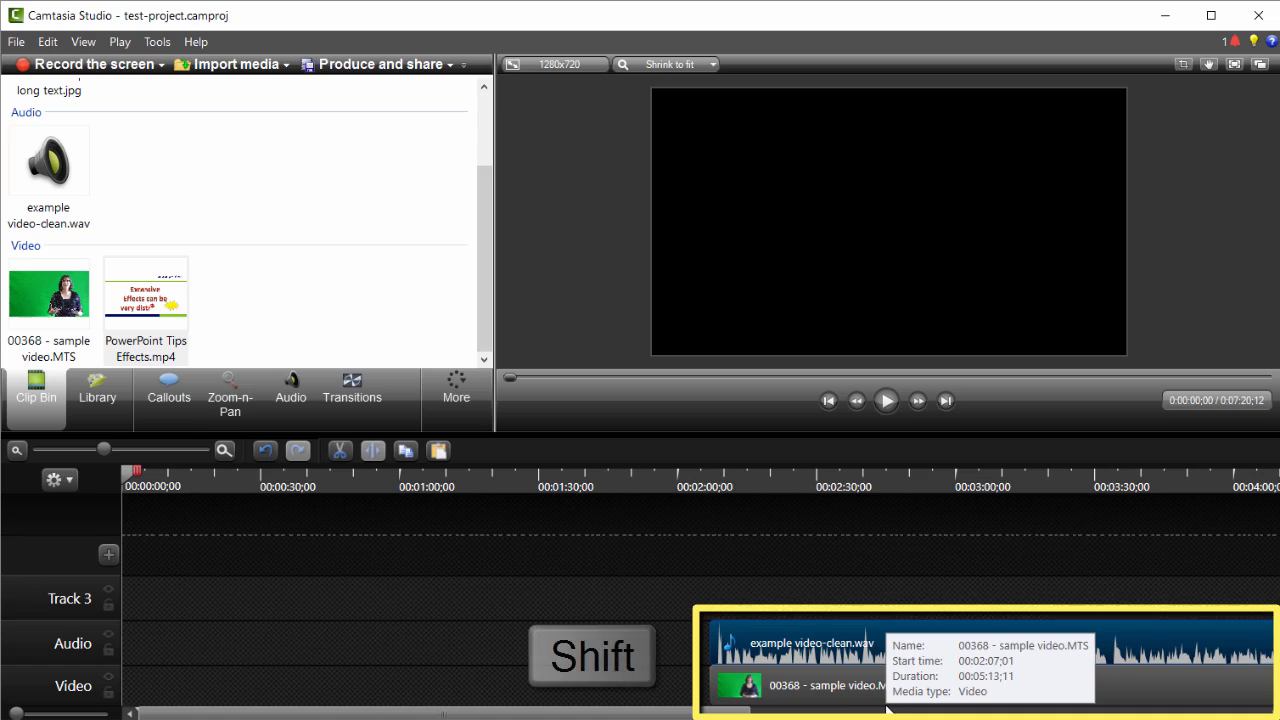
shift+click(833, 692)
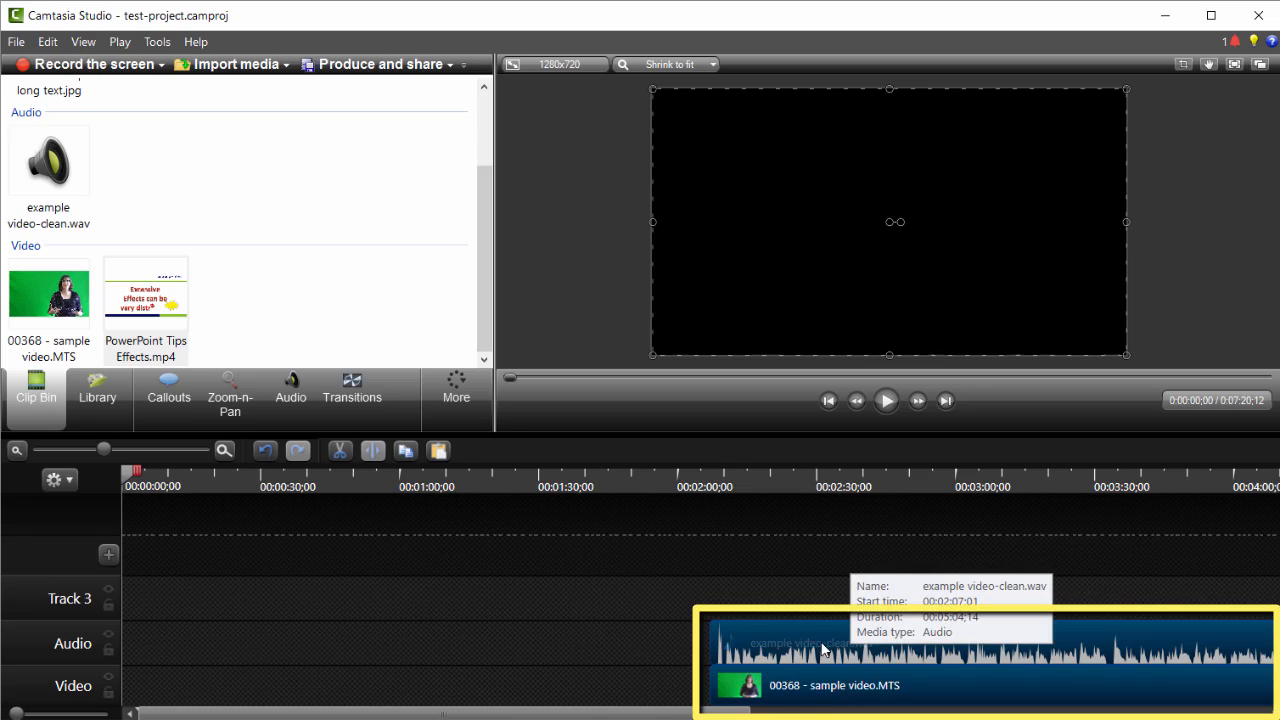
drag(822, 650, 122, 700)
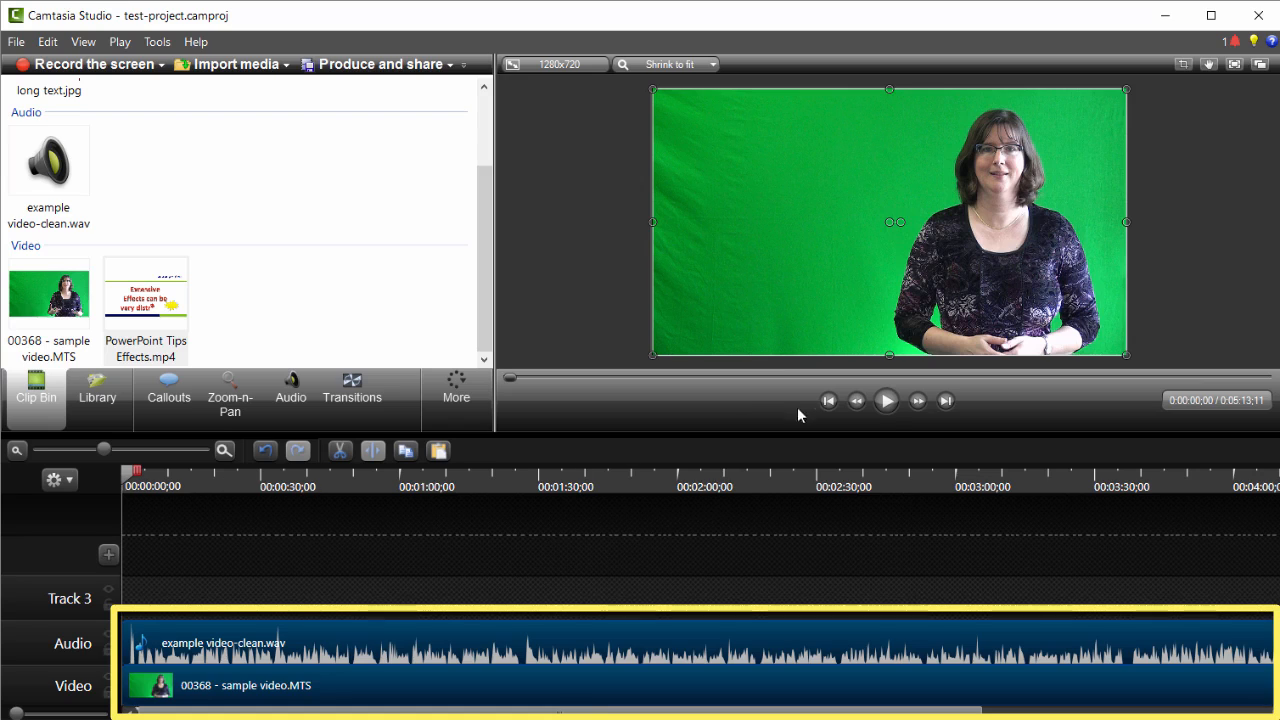
click(887, 401)
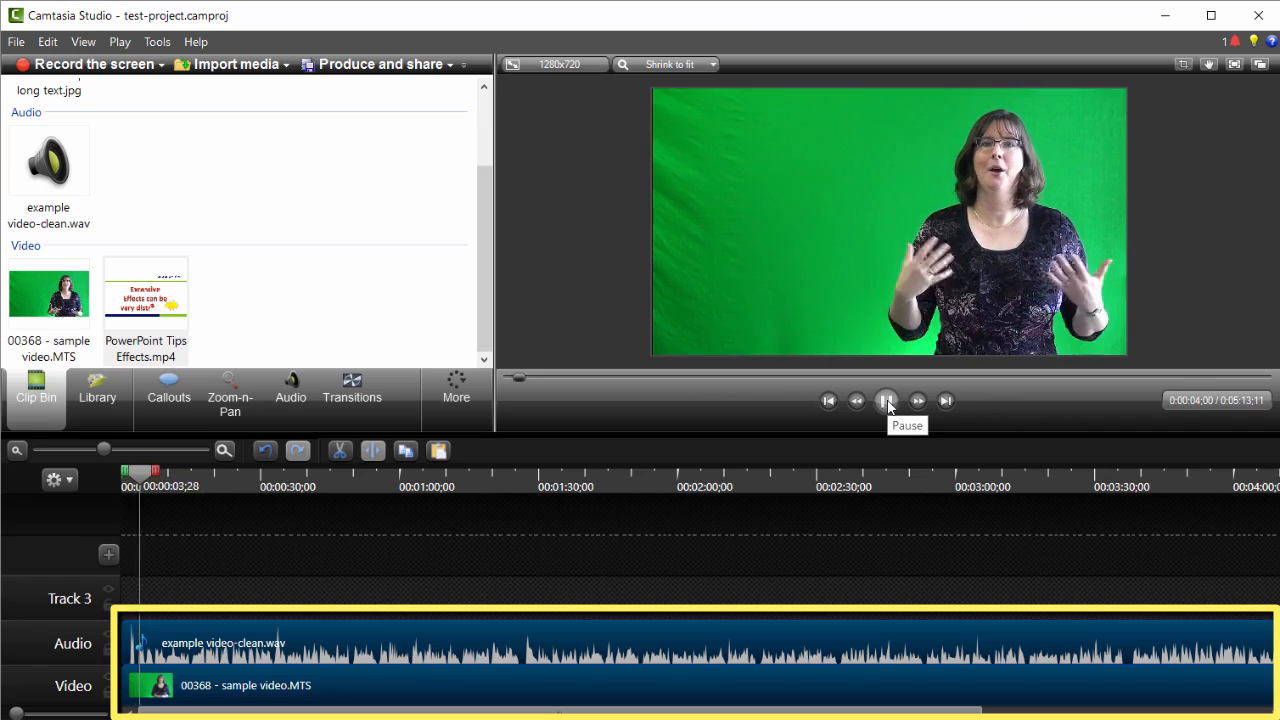
click(887, 401)
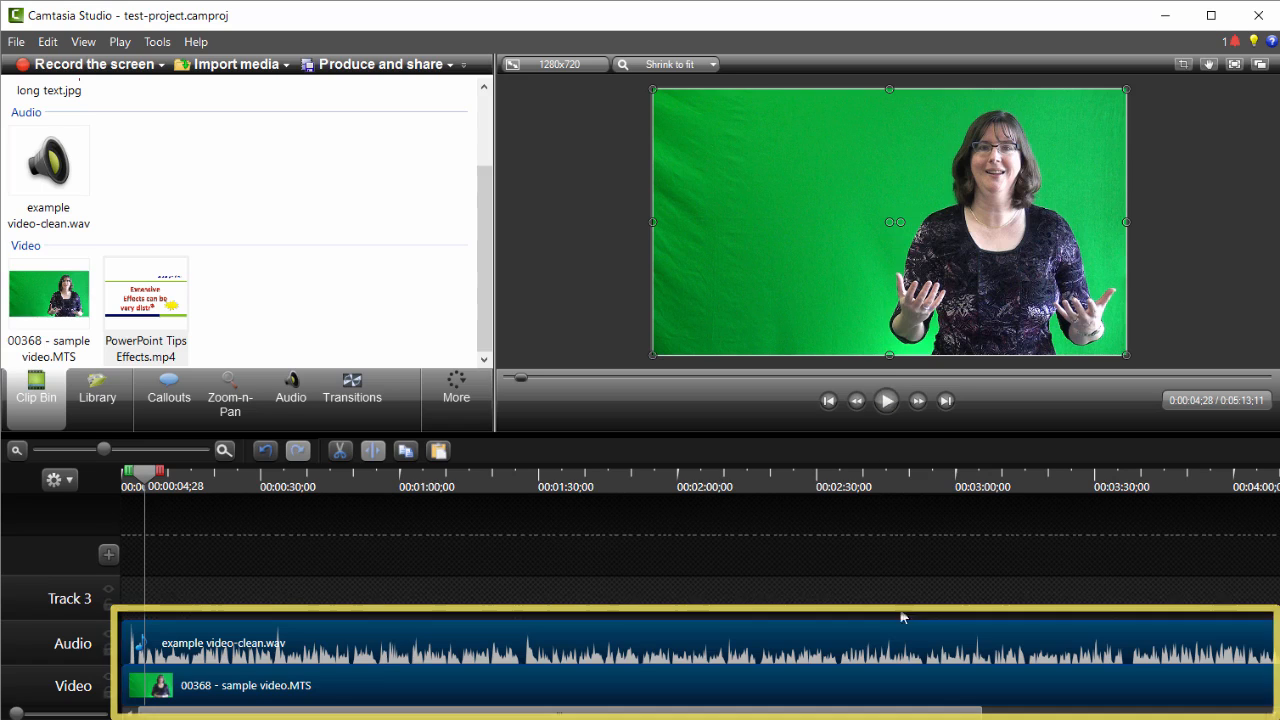
Step: Switch to Document1 in Word and read through the video script from its opening paragraphs to the slide tips
mouse_move(925, 719)
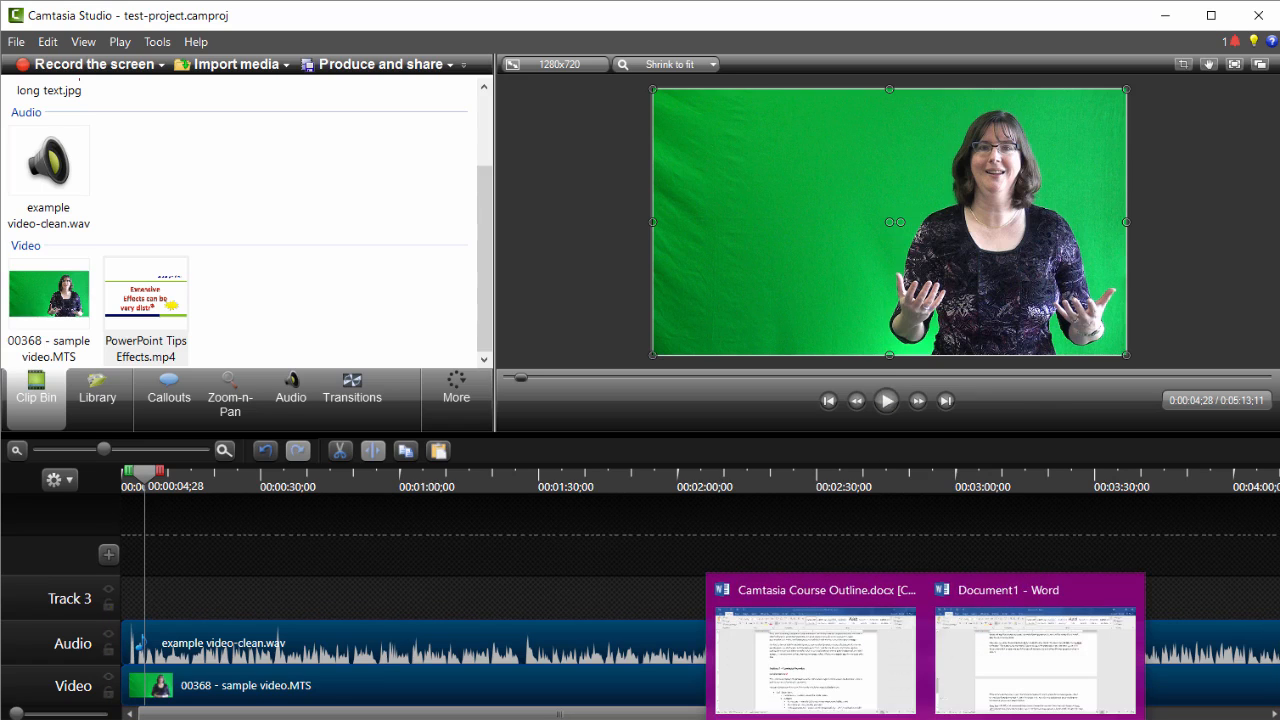
click(1010, 690)
scroll(1034, 389, up, 6)
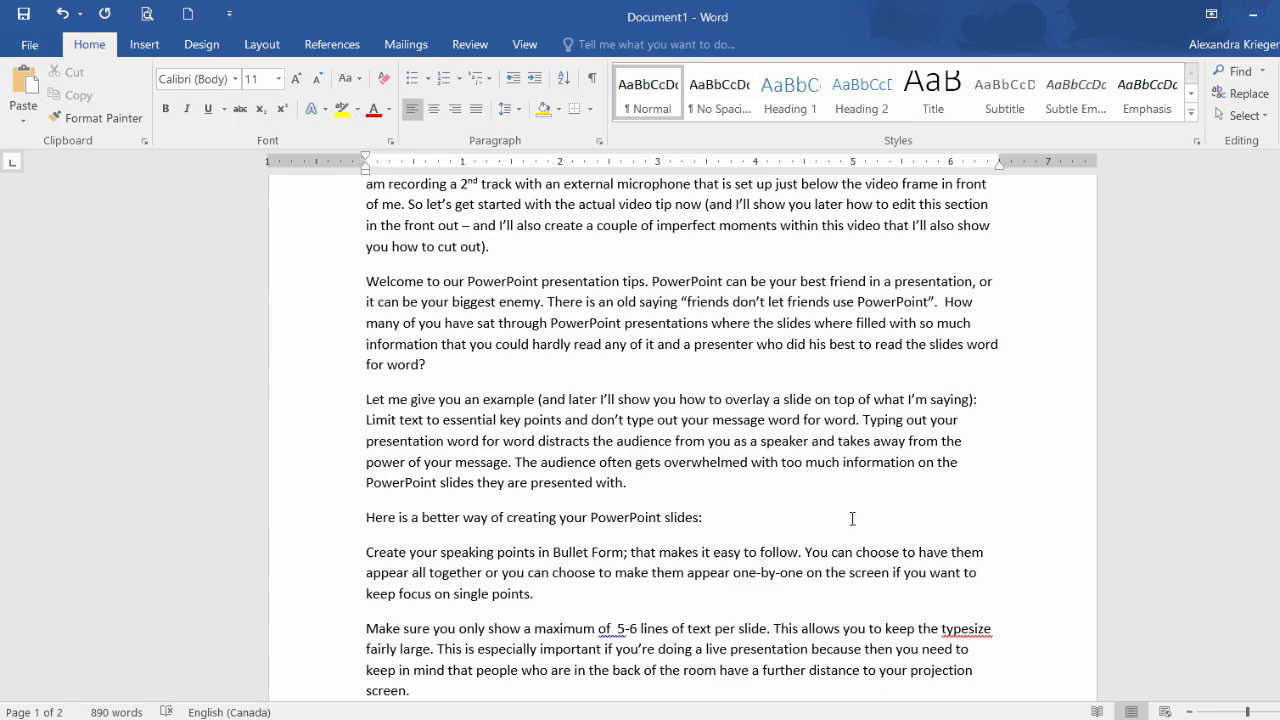
scroll(843, 487, up, 5)
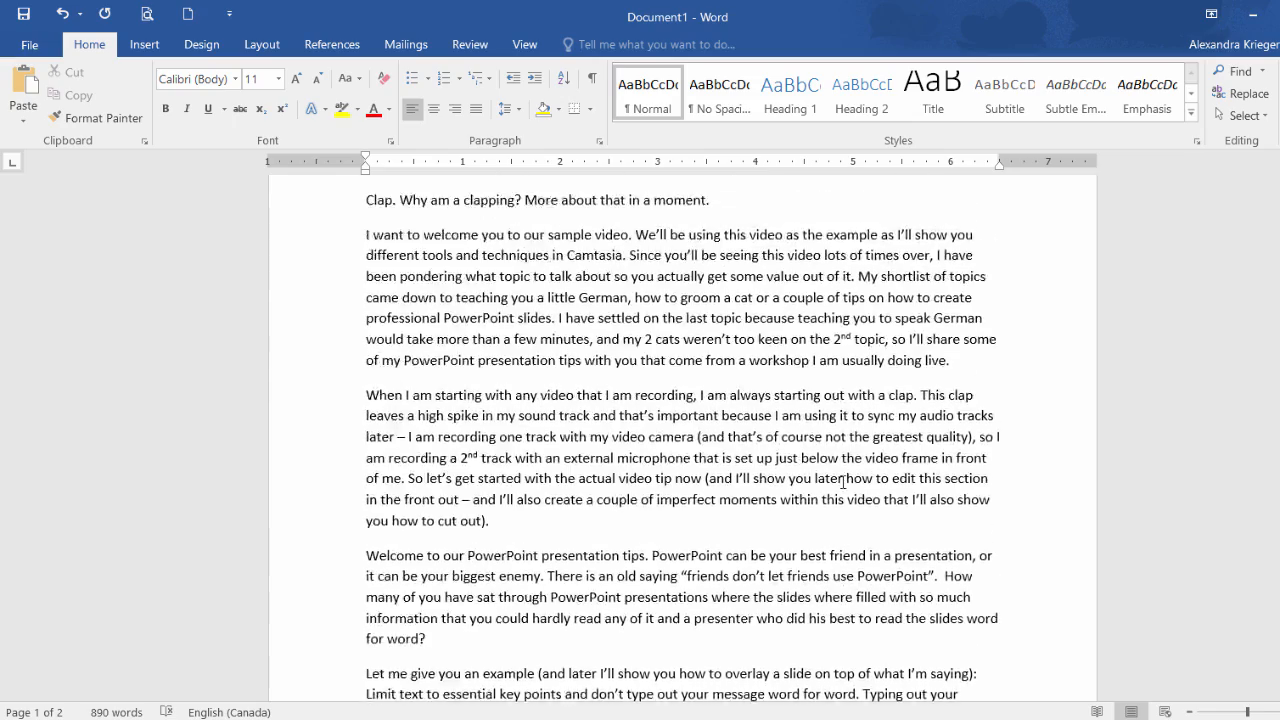
scroll(849, 489, down, 4)
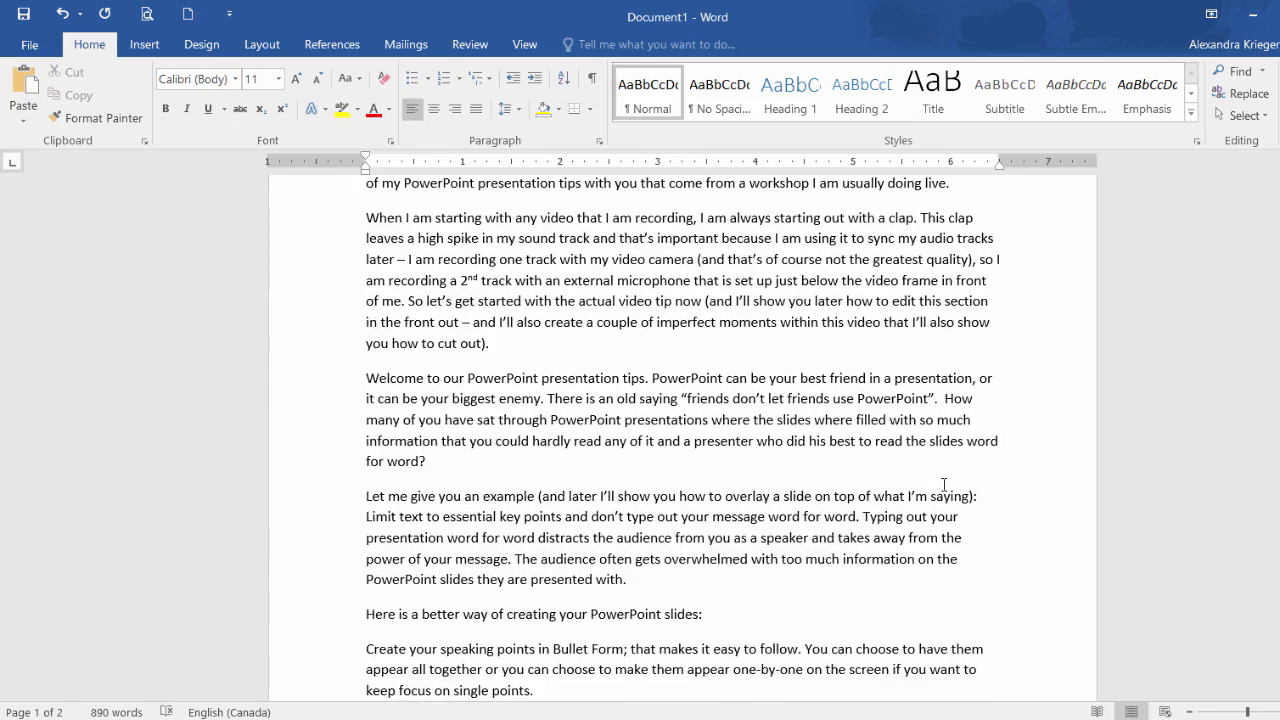
scroll(1037, 500, down, 5)
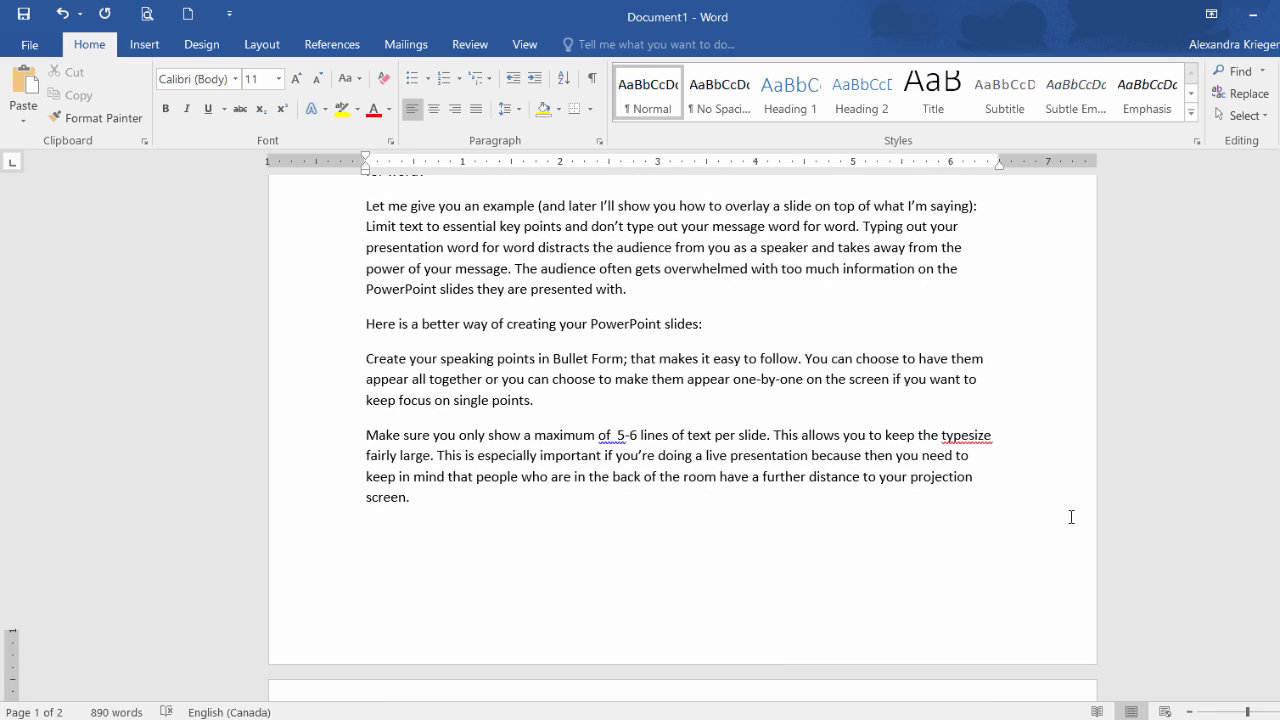
Step: Read on in the video script from the bullet-form advice to the paragraphs about text-heavy pages and the recording blooper
scroll(1071, 517, down, 2)
scroll(1071, 516, down, 5)
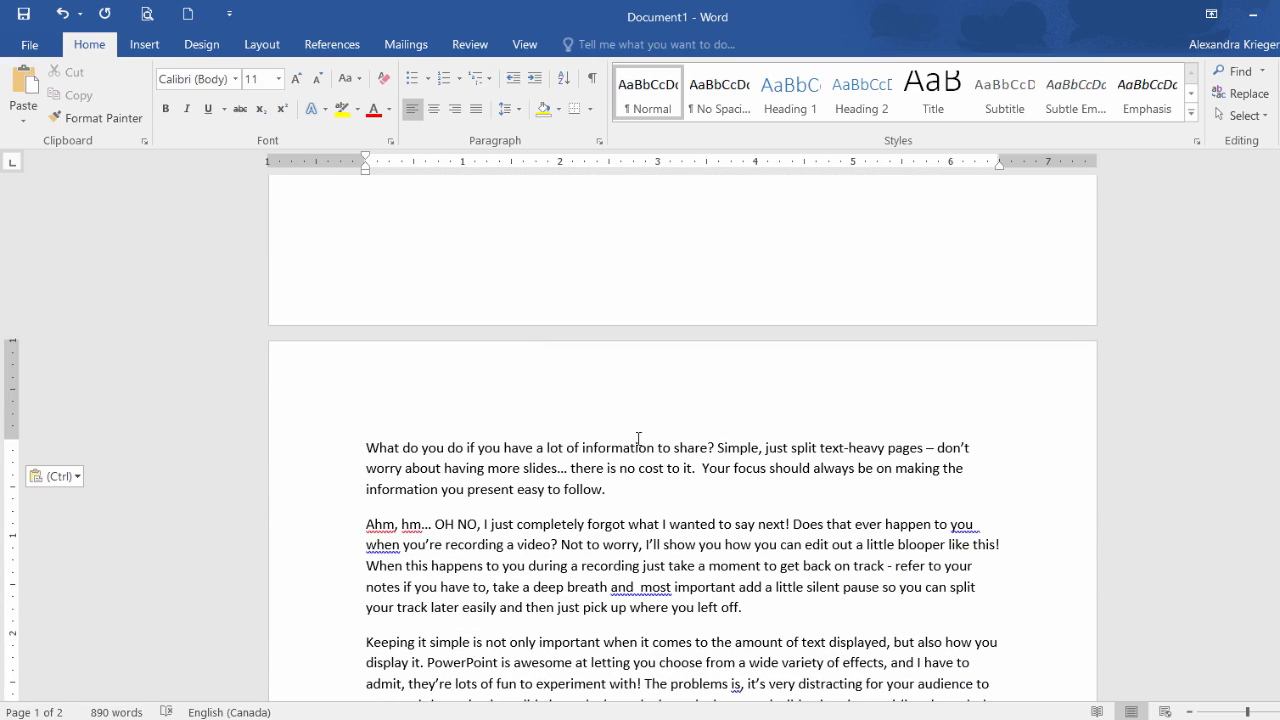
scroll(638, 438, up, 4)
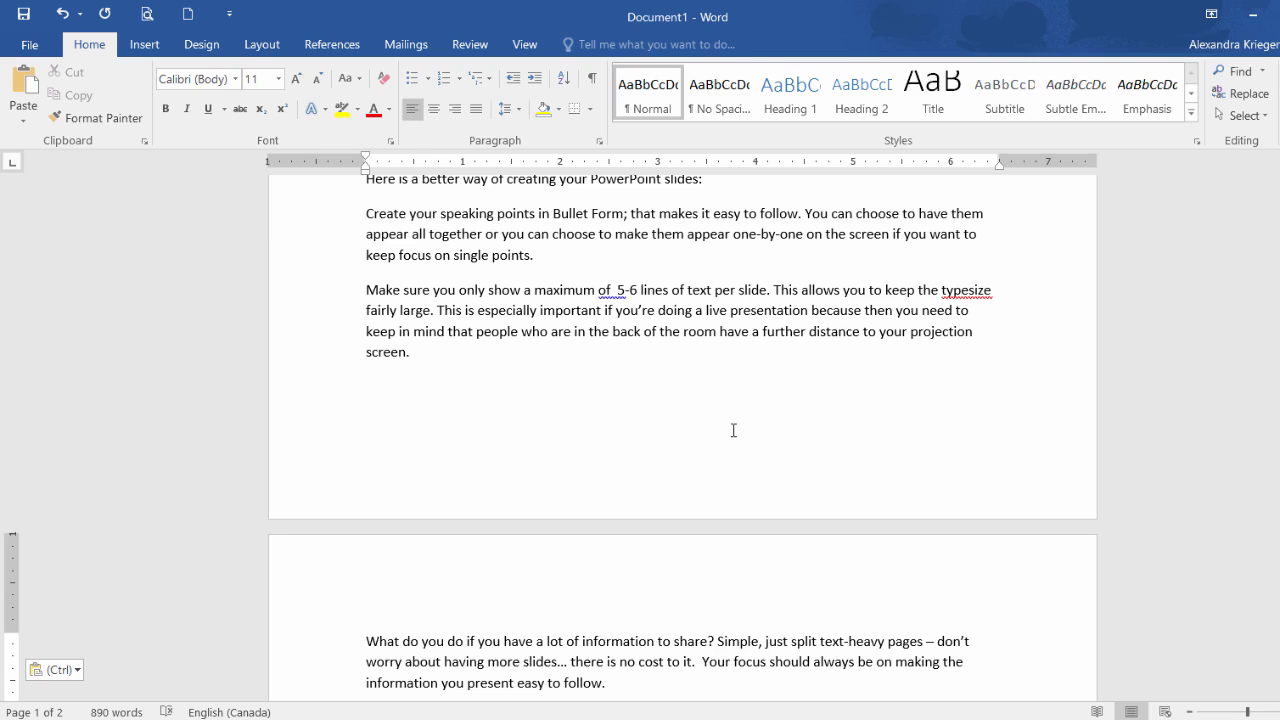
scroll(670, 530, down, 3)
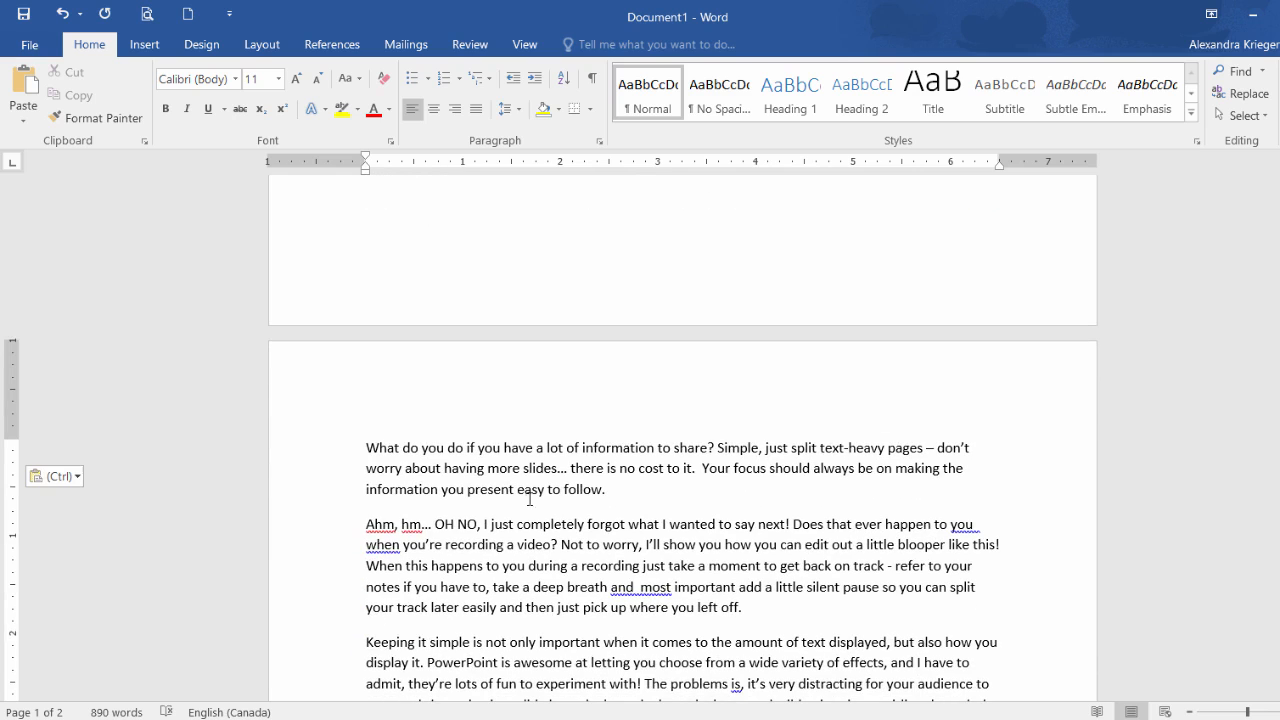
Step: Switch back to Camtasia and play the timeline from shortly before 00:02:25, pausing at 00:02:26;25
click(1252, 14)
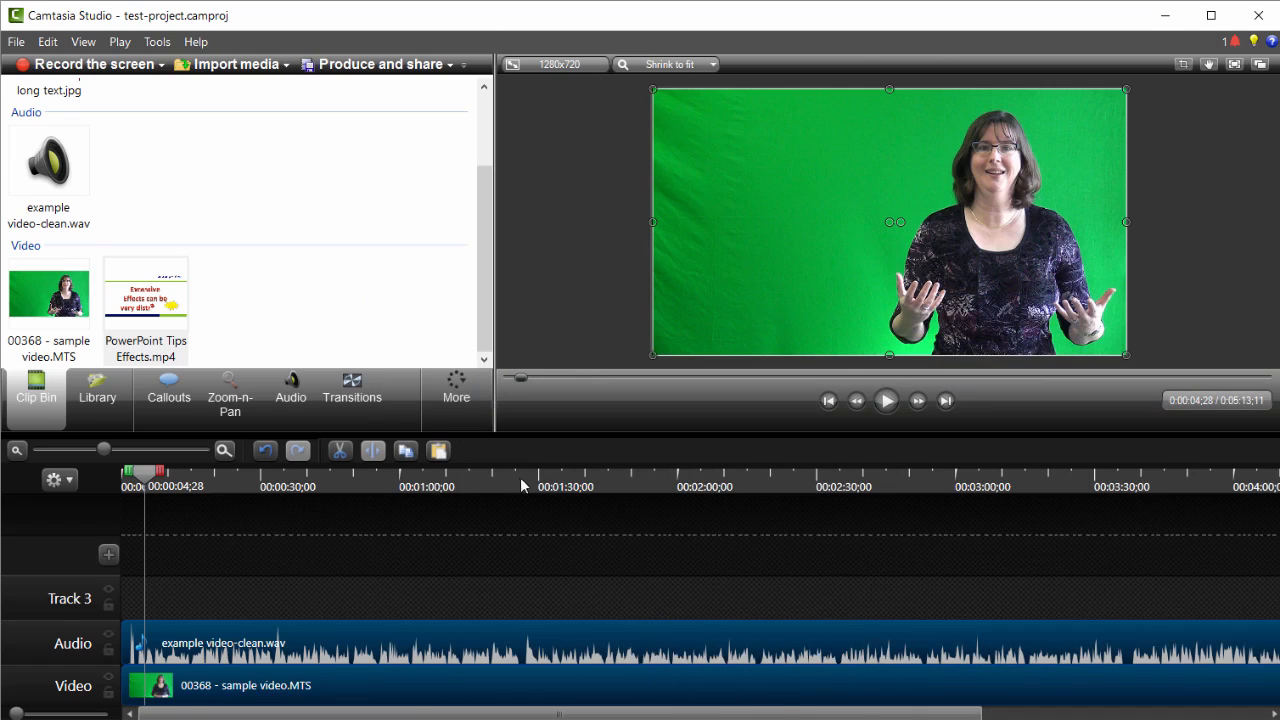
click(760, 485)
click(886, 401)
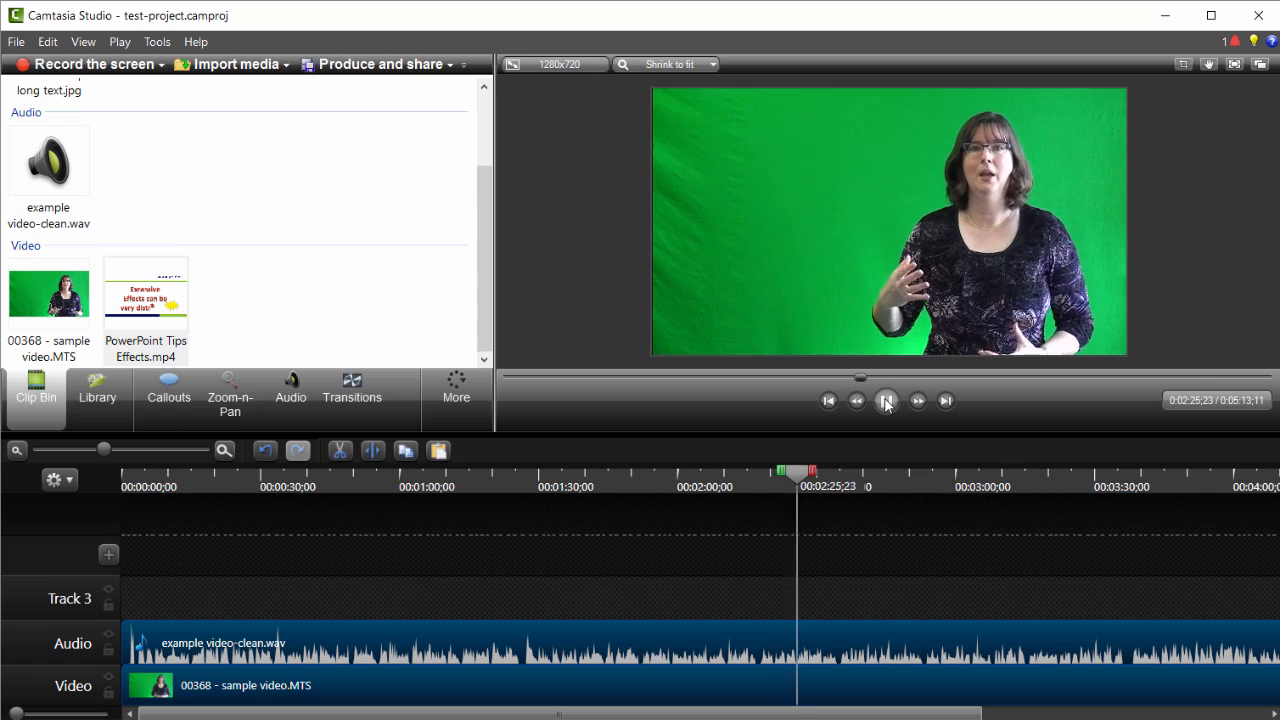
click(886, 401)
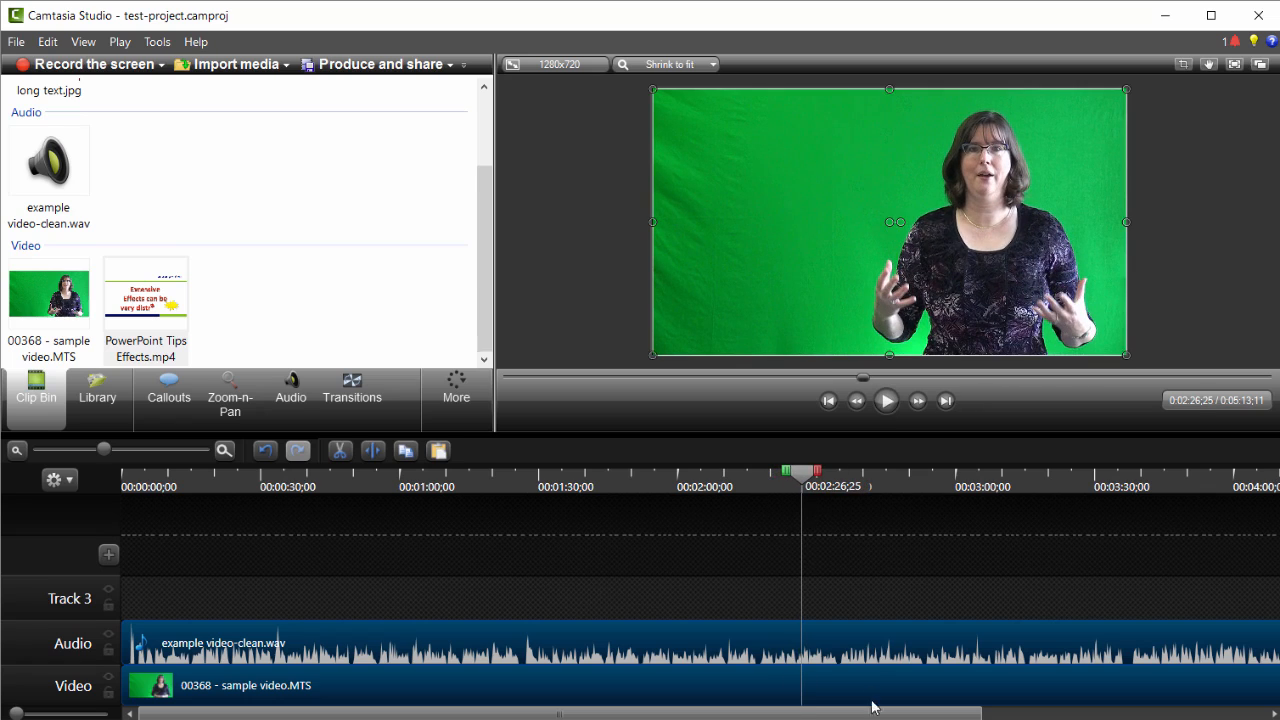
Step: Switch to Document1 in Word and locate the script passage starting "Create your speaking points in Bullet Form", checking the paragraphs that follow it
click(925, 719)
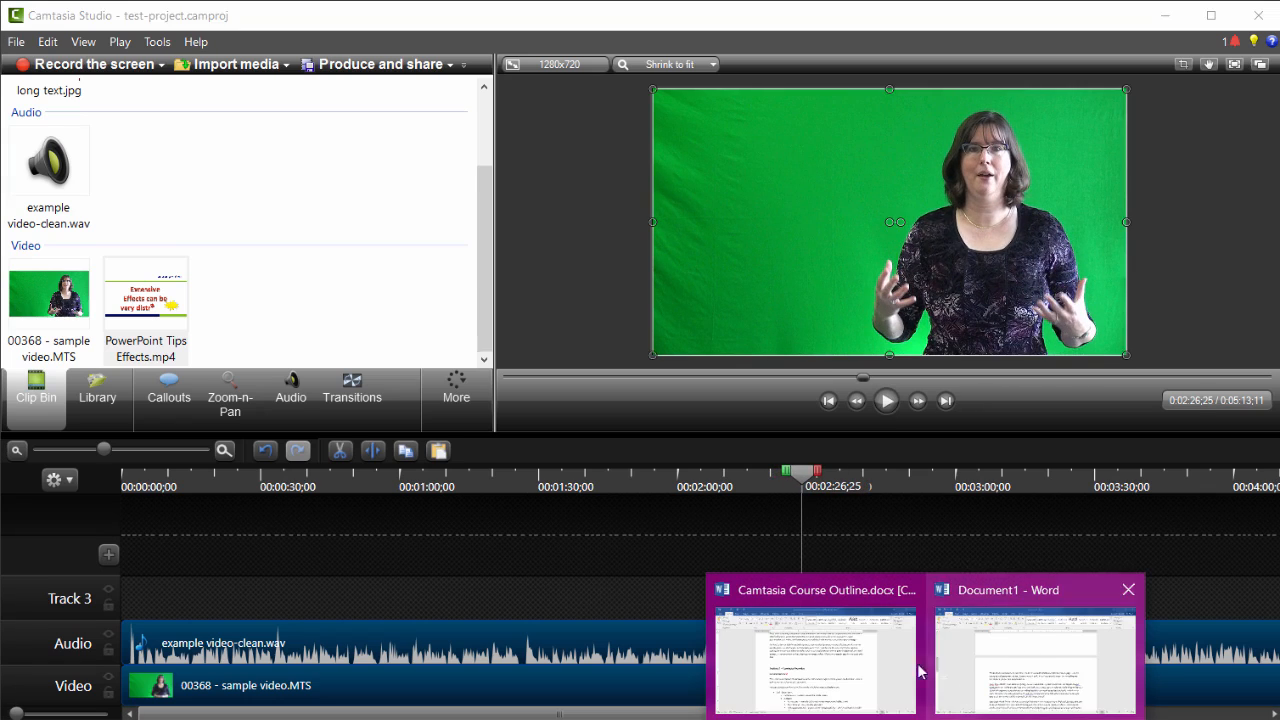
click(1014, 690)
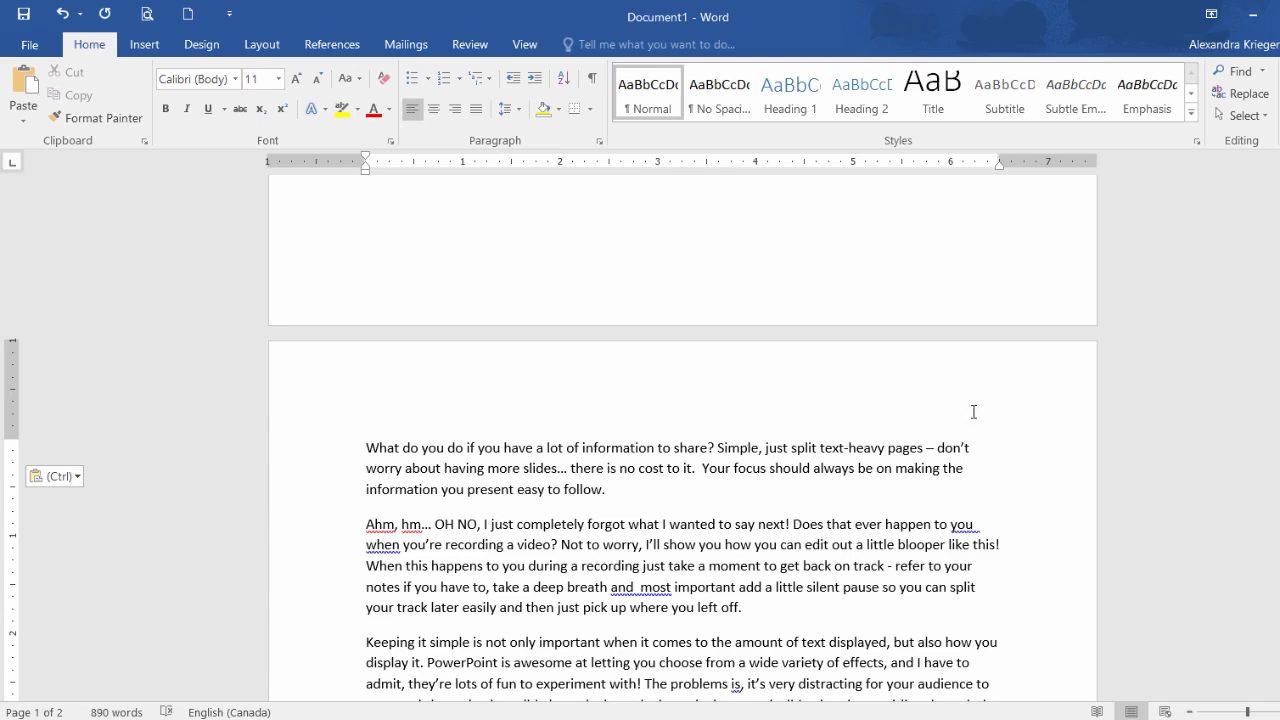
scroll(1001, 502, up, 4)
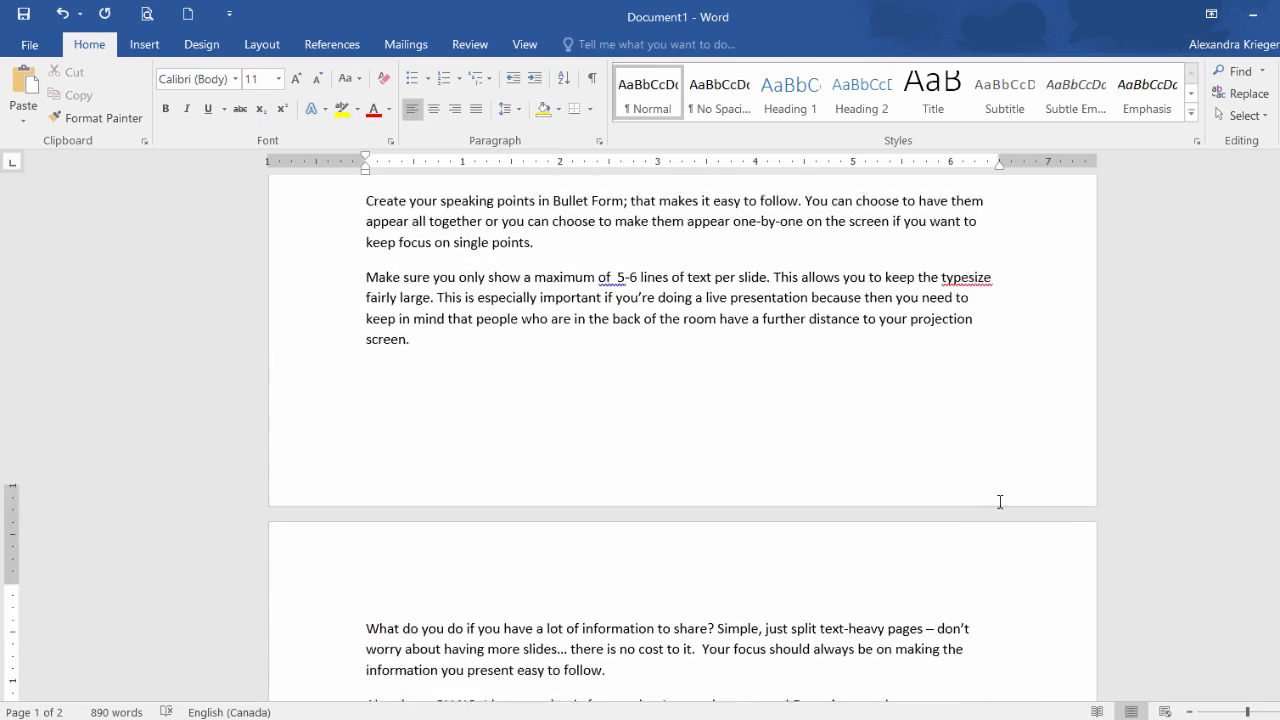
scroll(1000, 502, down, 3)
scroll(1000, 502, down, 4)
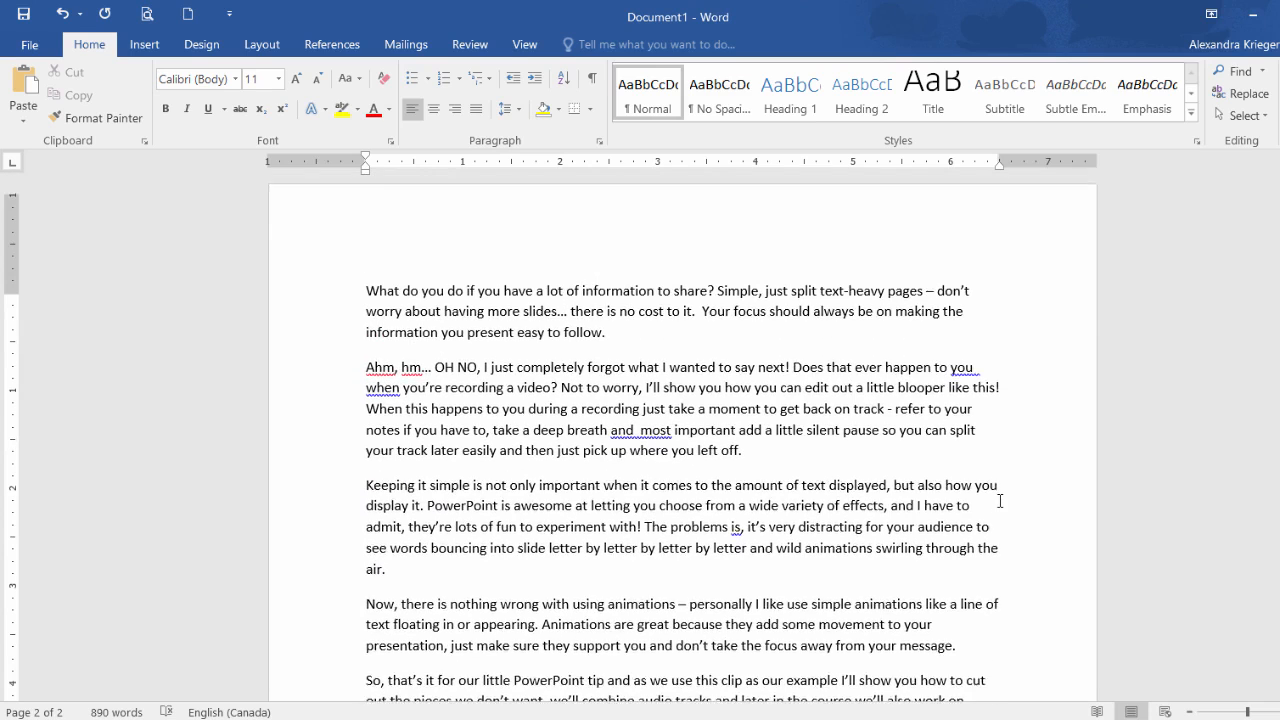
scroll(1000, 501, up, 6)
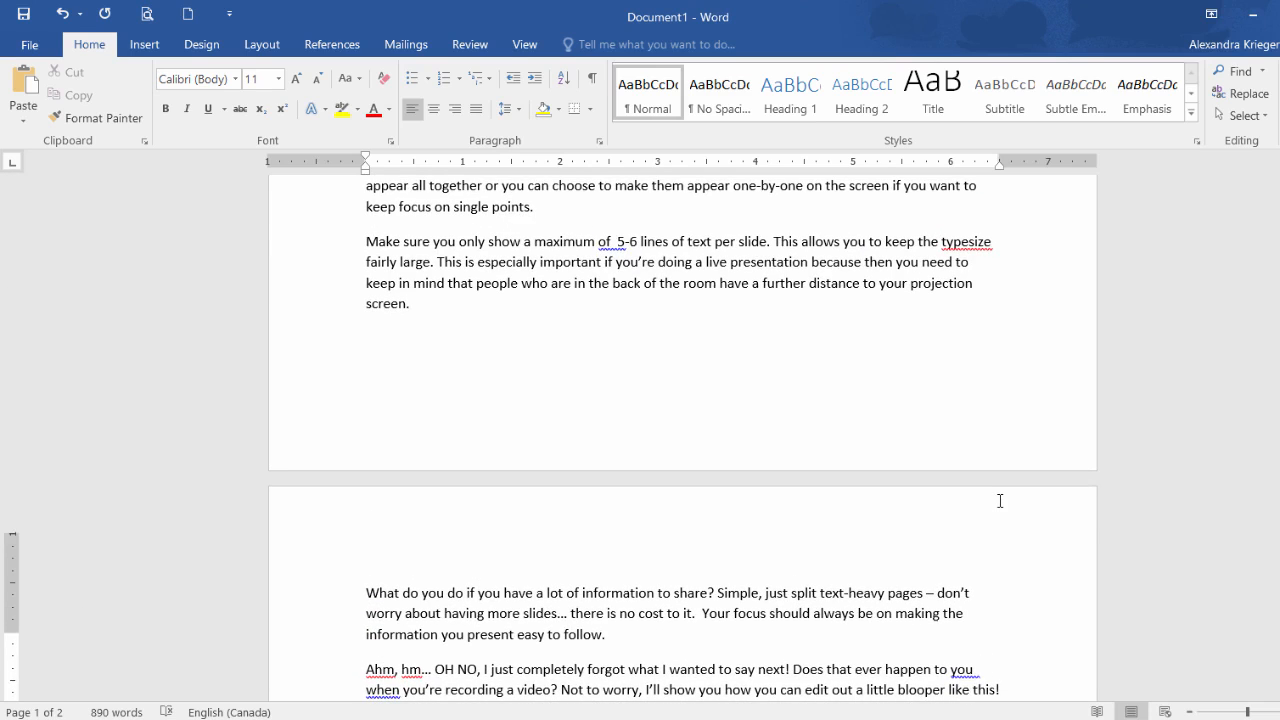
scroll(1000, 501, up, 2)
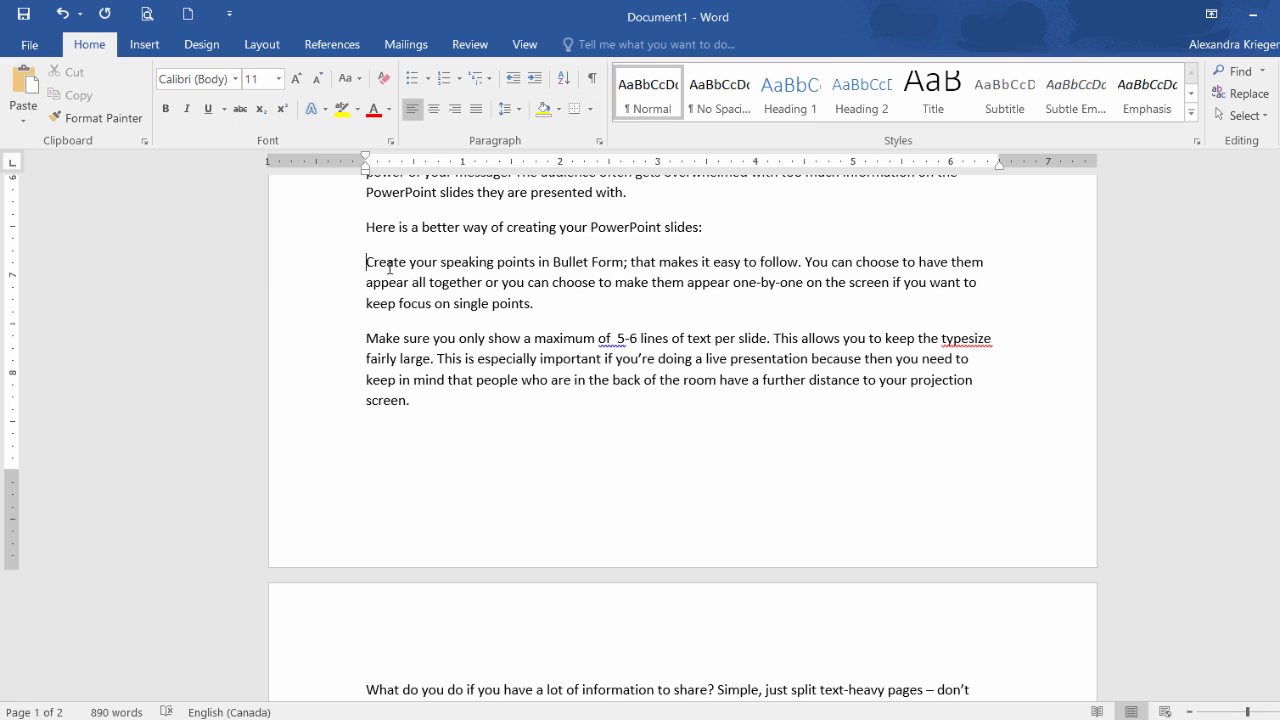
drag(367, 260, 787, 265)
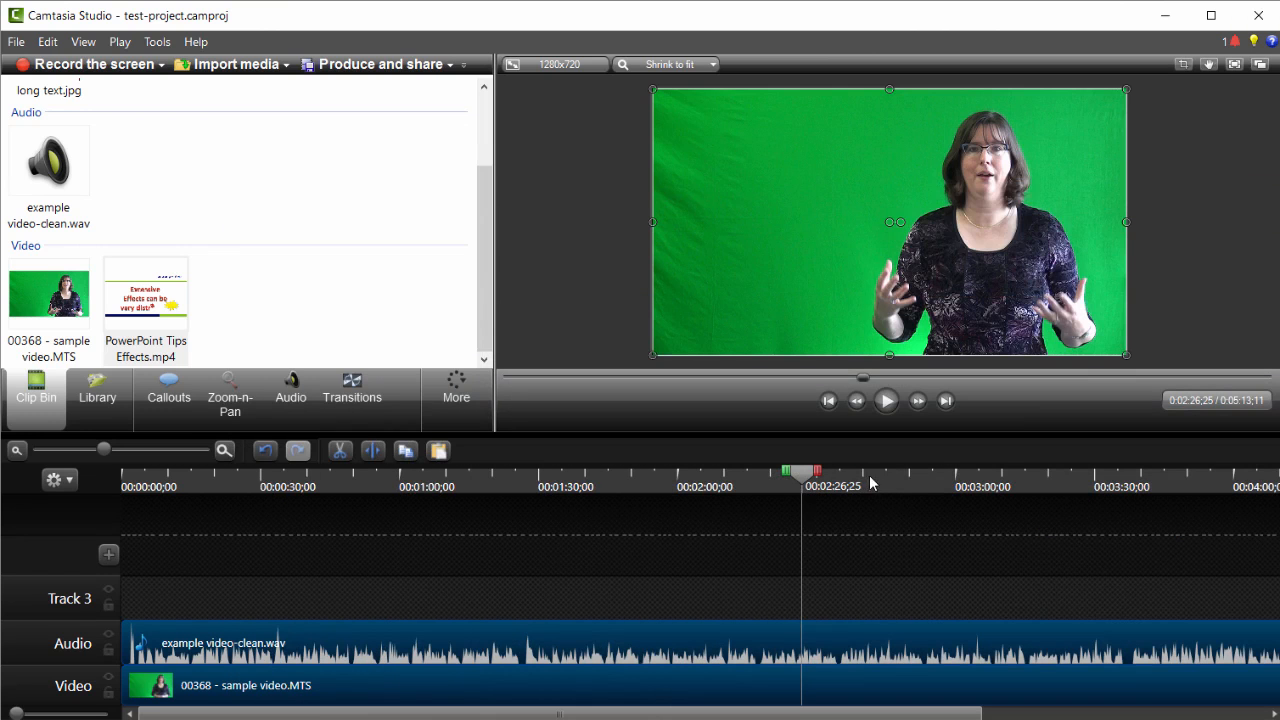
Step: Switch back to Camtasia and play the timeline from 00:02:51;10, pausing at 00:03:36;14
click(920, 487)
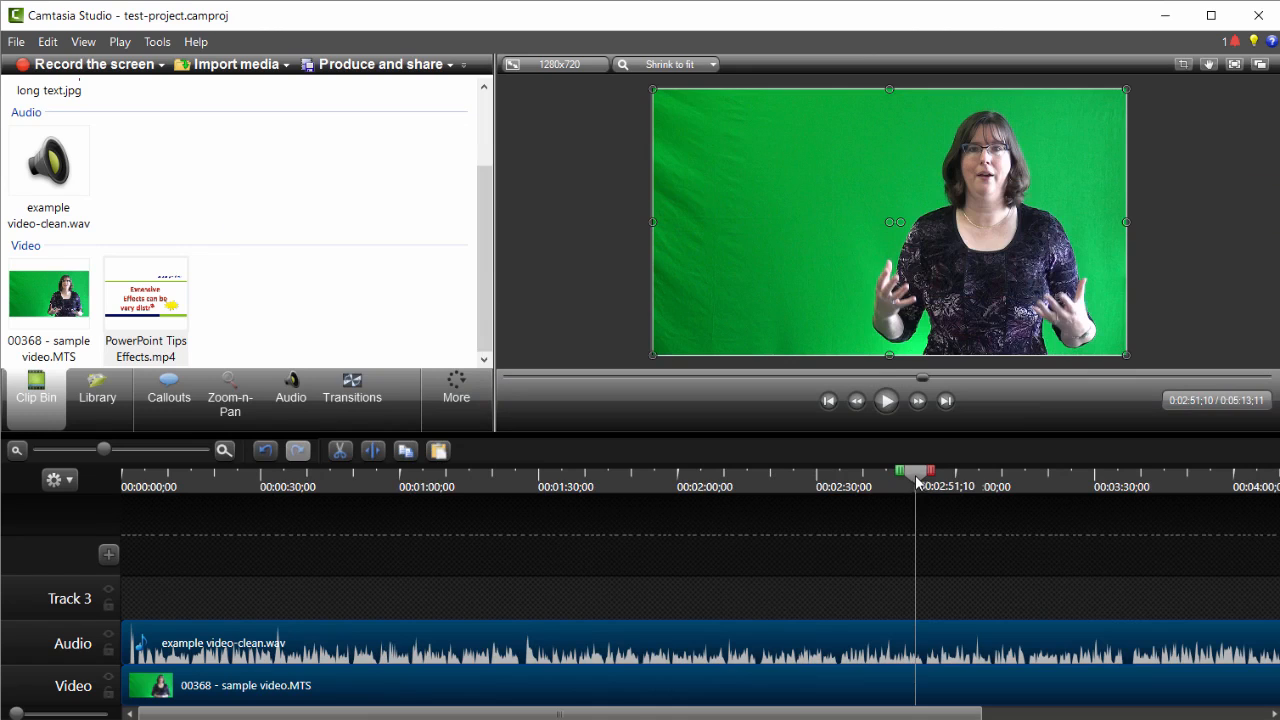
click(886, 401)
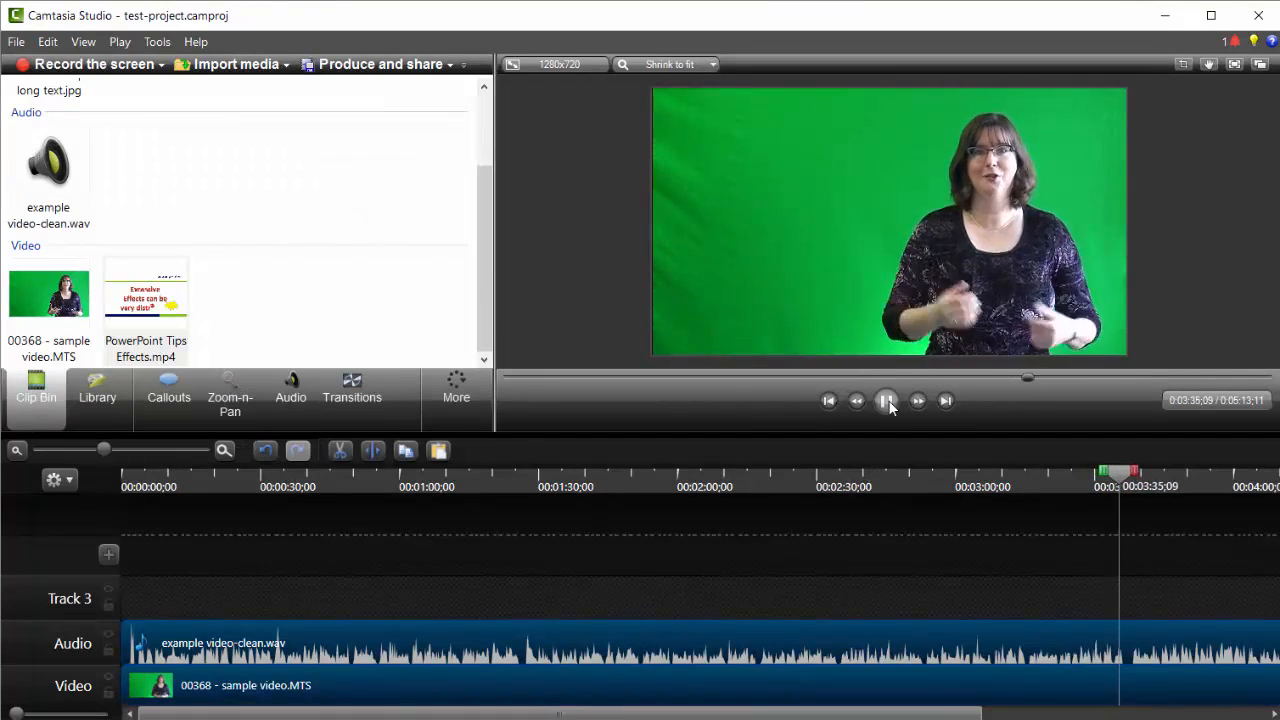
click(887, 401)
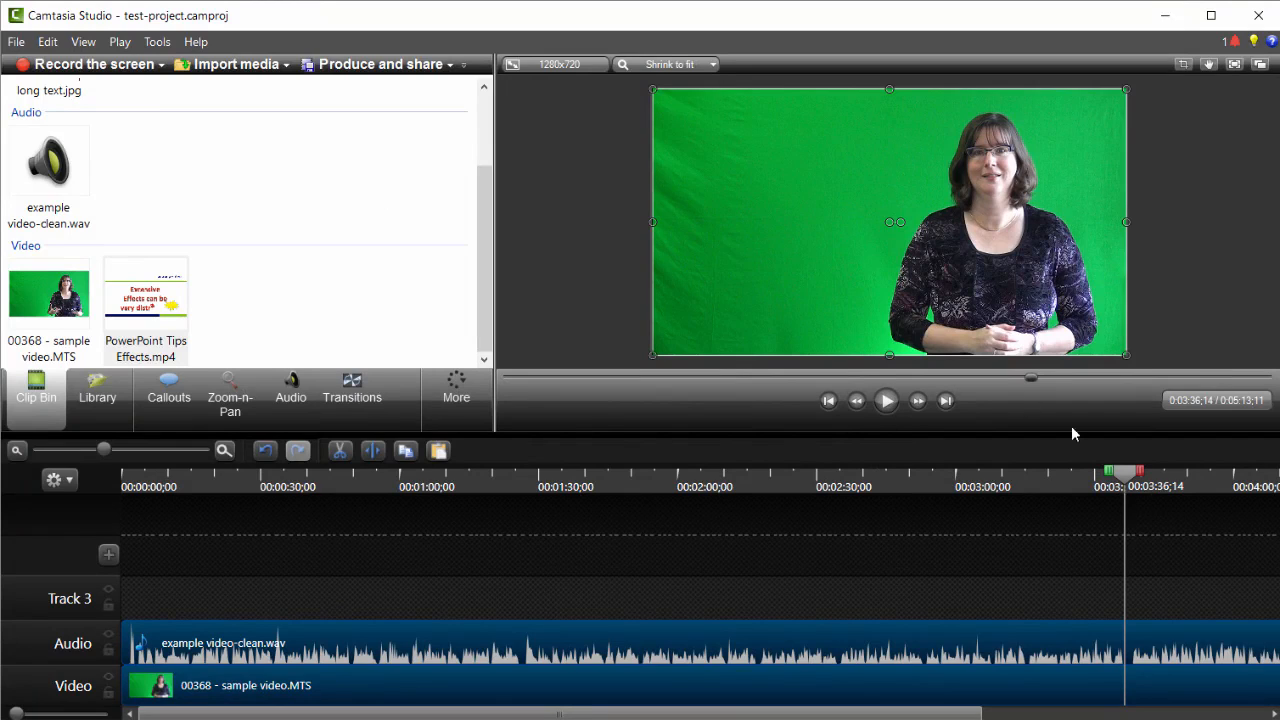
Step: Replay the section from about 00:02:53 and again from 00:02:34;16, pausing at 00:03:09;09, to find where the unwanted passage begins
drag(1126, 474, 923, 491)
click(886, 401)
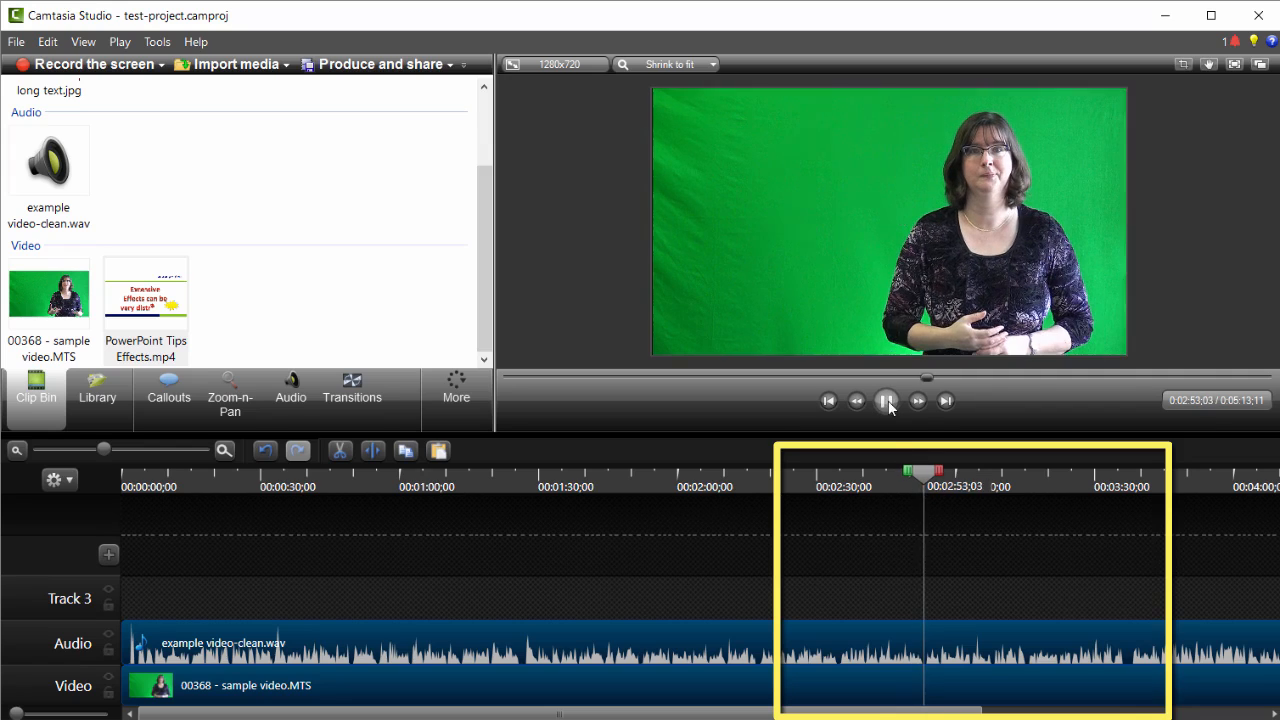
click(932, 468)
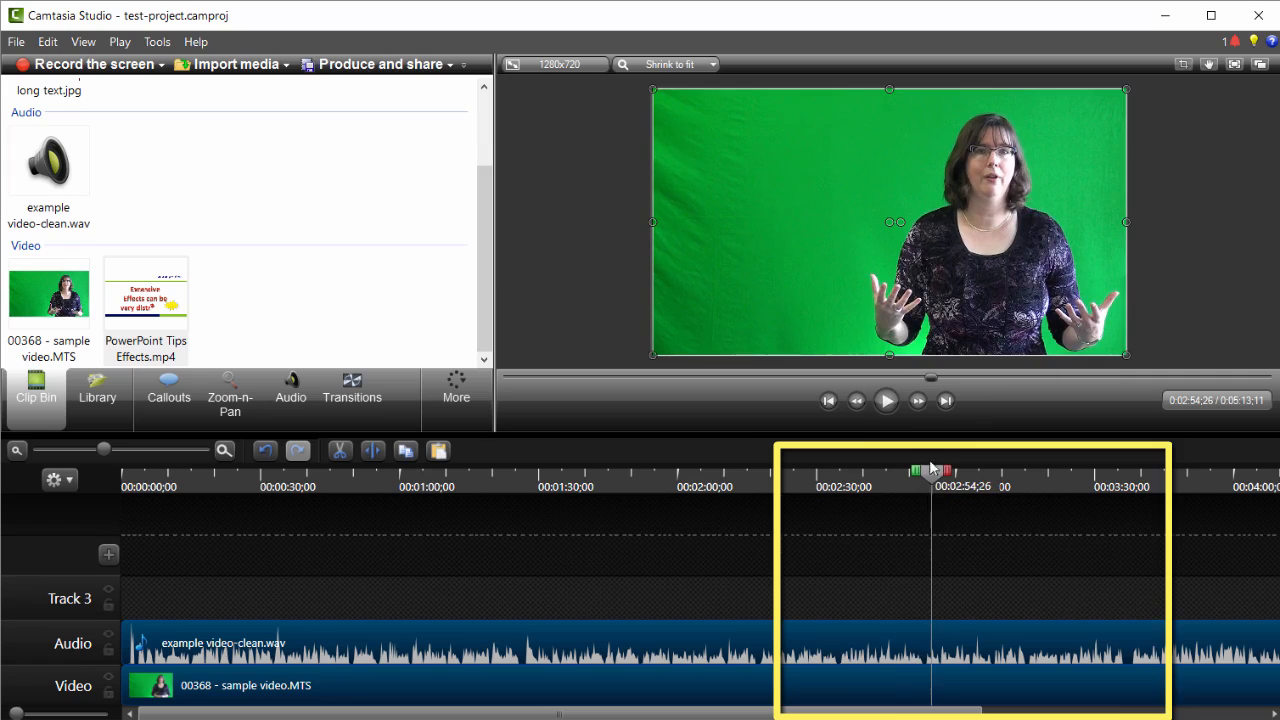
drag(932, 468, 839, 489)
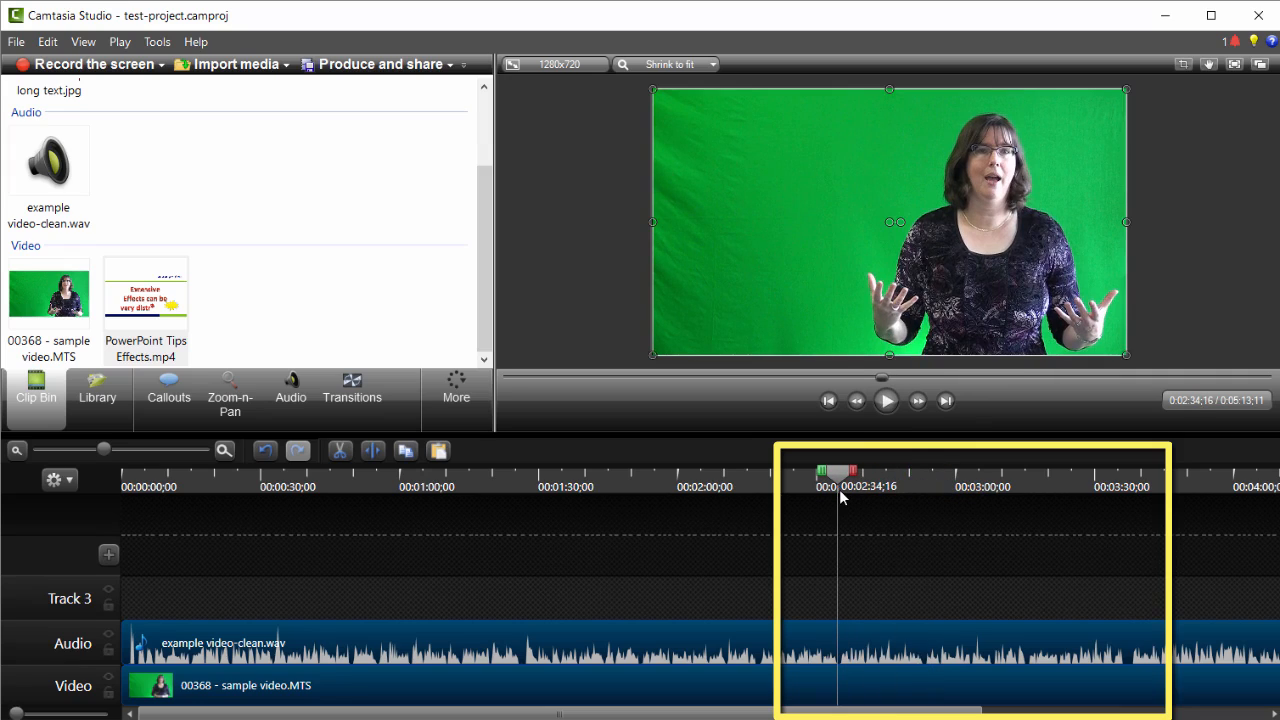
click(886, 401)
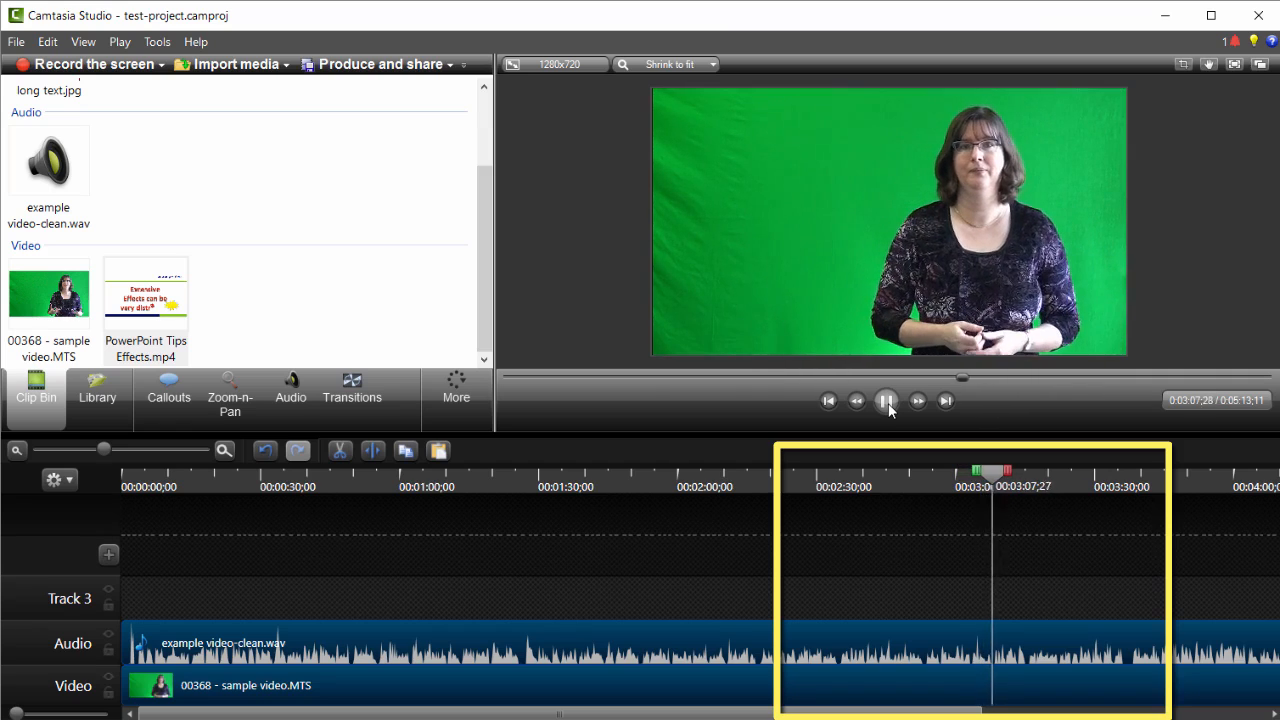
click(887, 401)
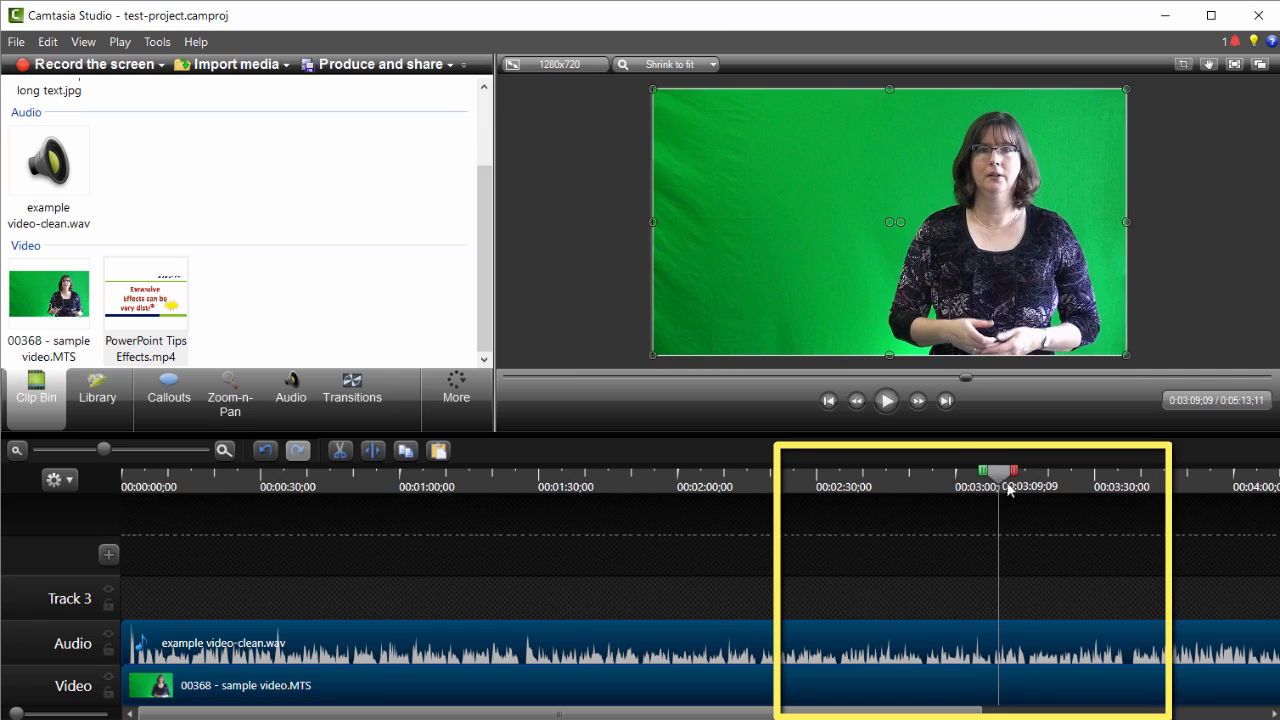
Step: Select the range from 00:03:07;29 to 00:03:37;15 across the audio and video tracks and cut it out
drag(998, 475, 978, 475)
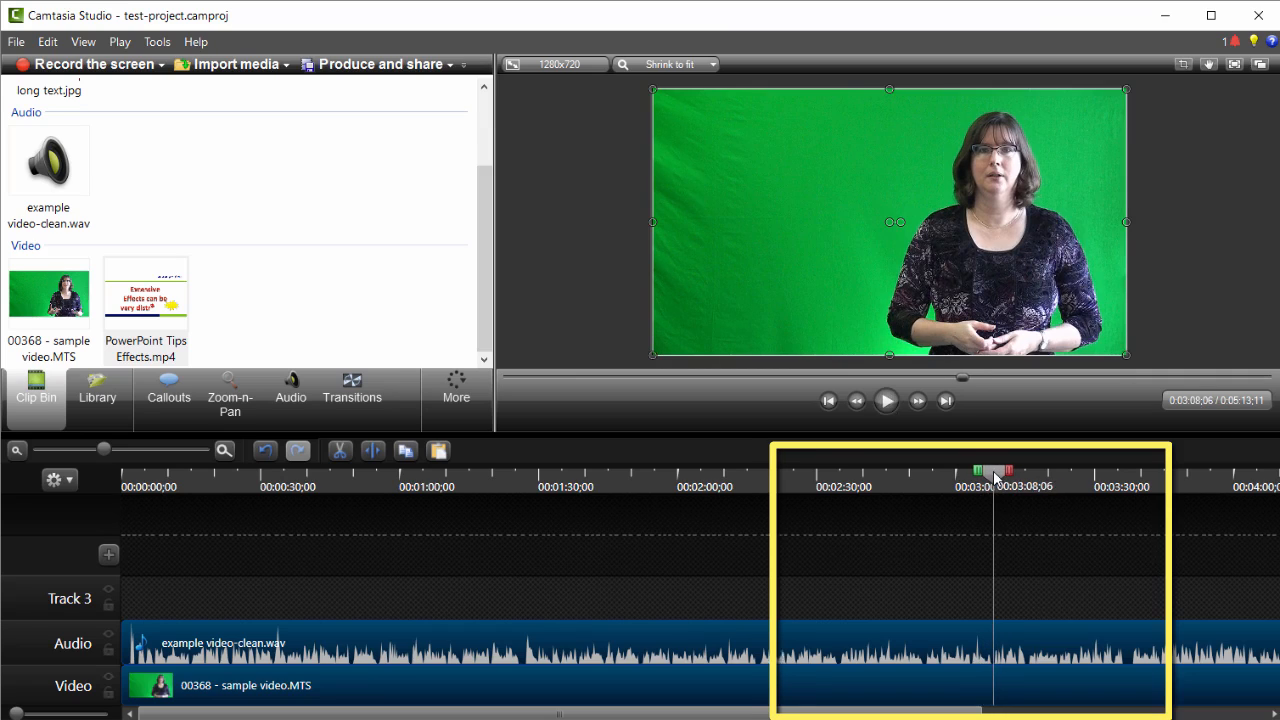
click(224, 451)
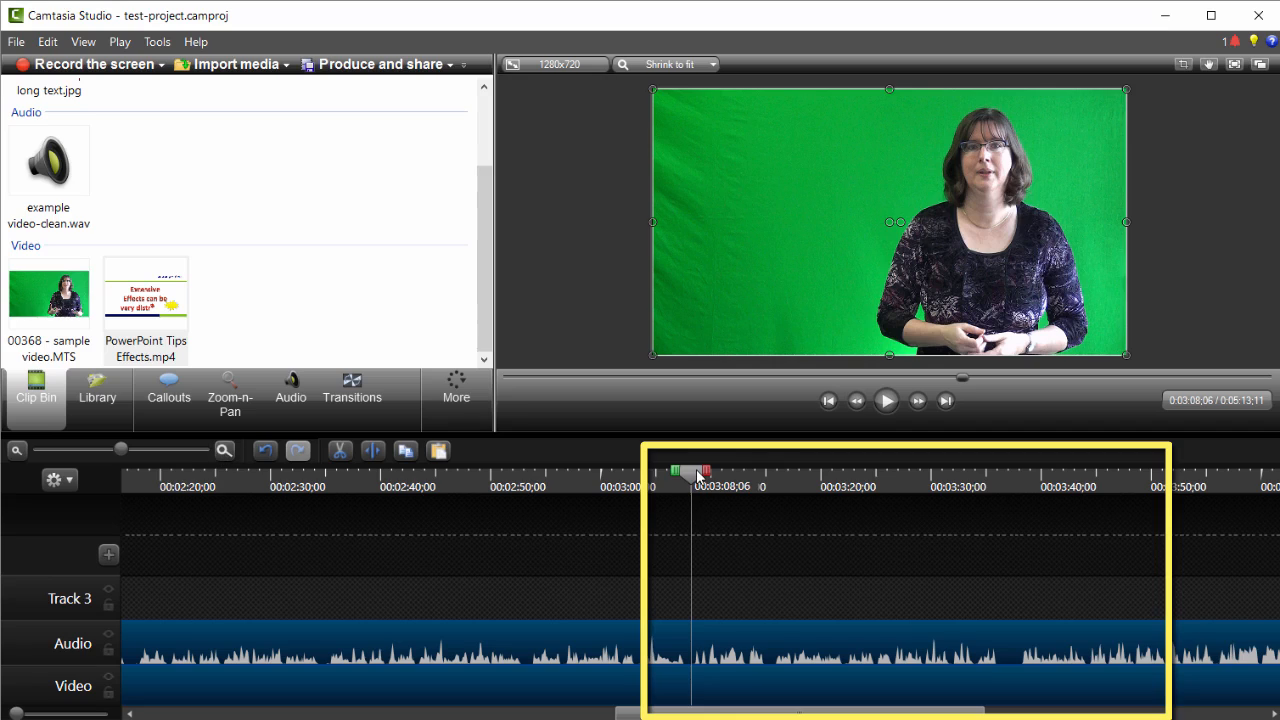
drag(697, 474, 697, 476)
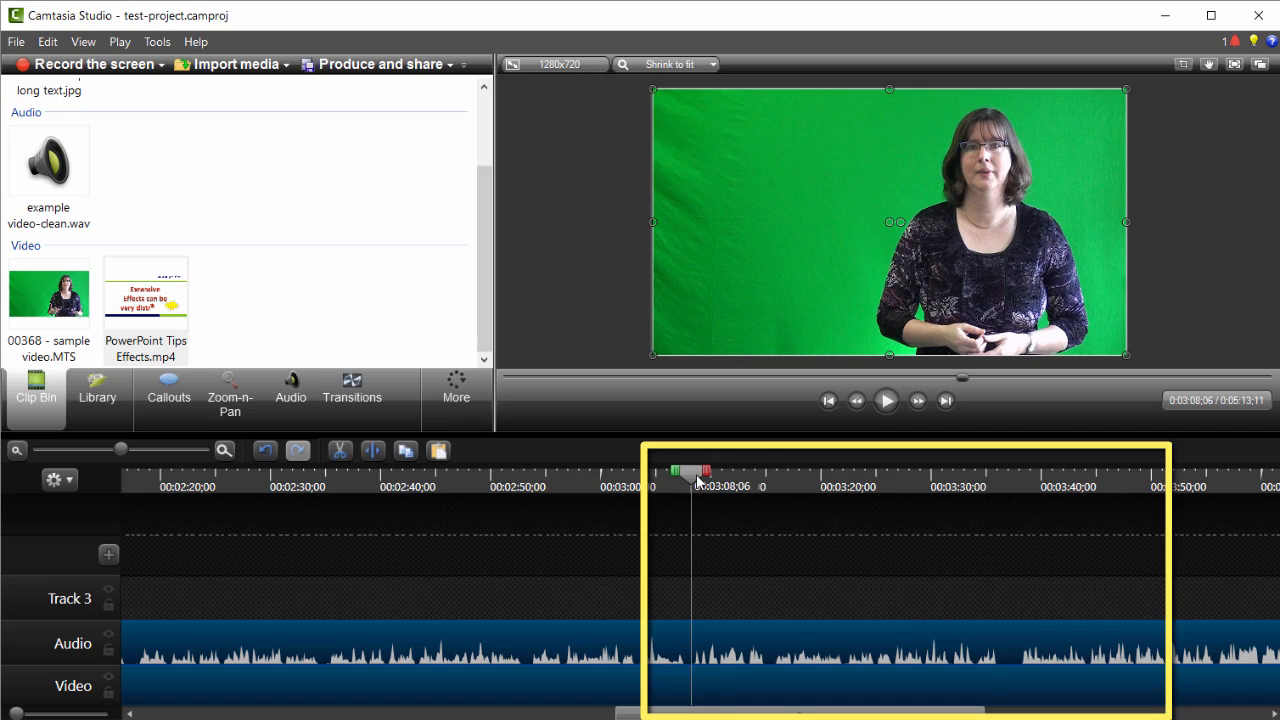
drag(697, 479, 693, 479)
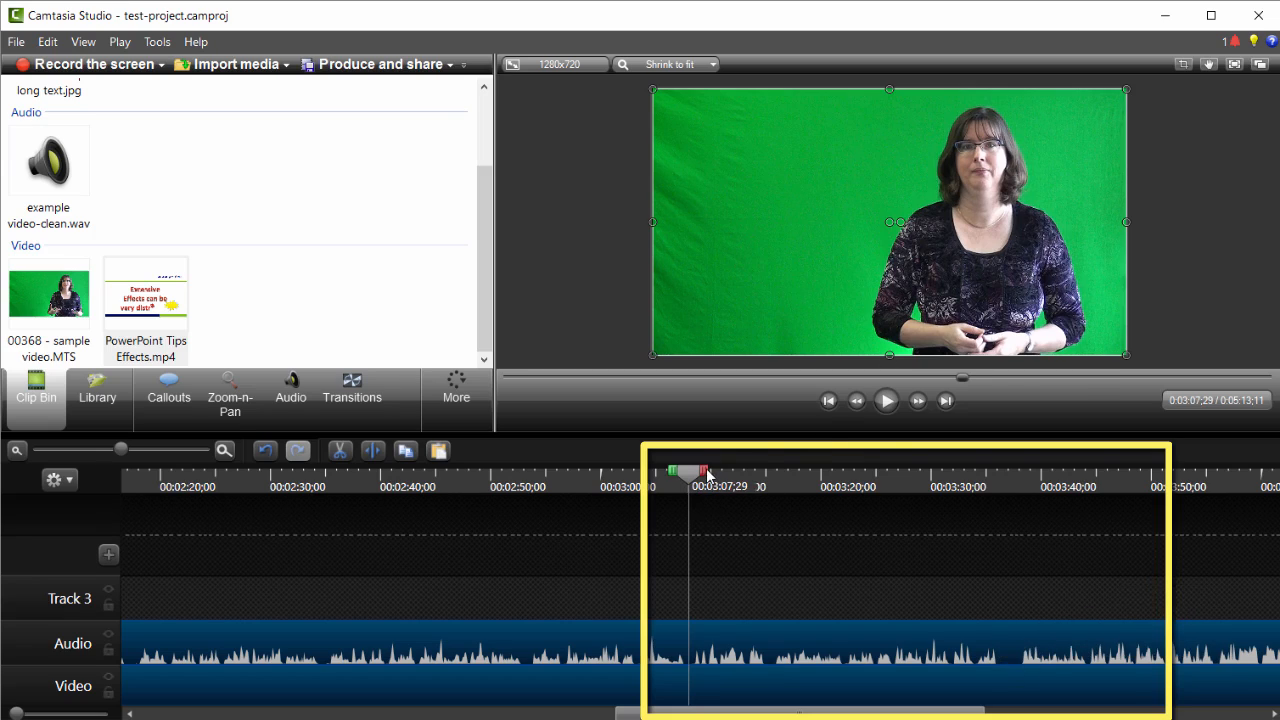
drag(704, 474, 1030, 489)
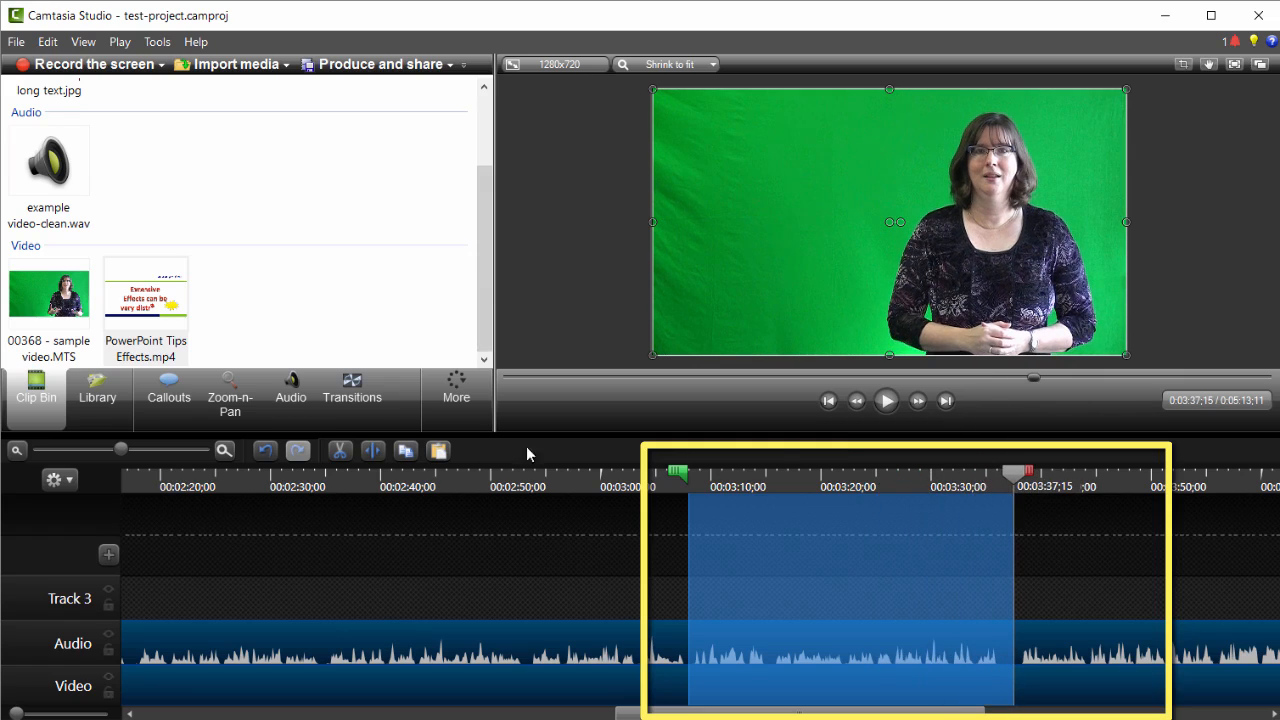
click(341, 452)
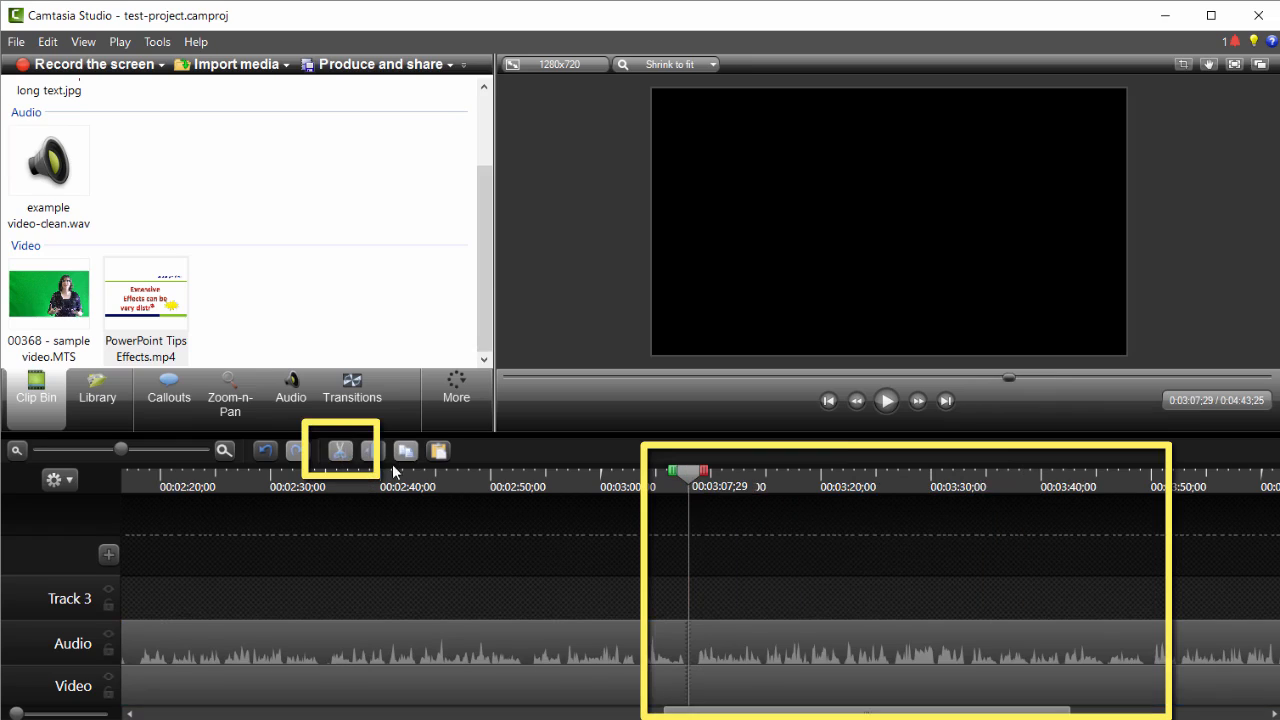
Step: Play back the new cut from 00:03:02;01, pausing at 00:03:15;03
click(728, 486)
drag(727, 482, 730, 486)
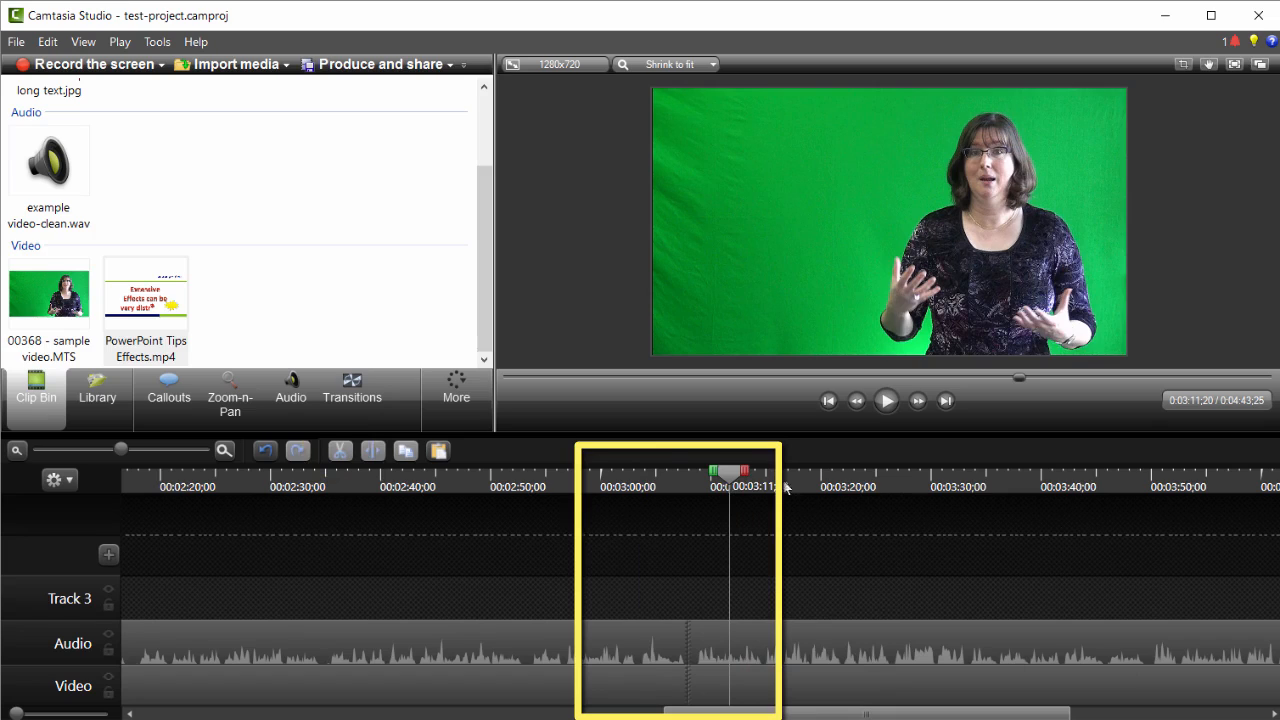
drag(733, 472, 625, 472)
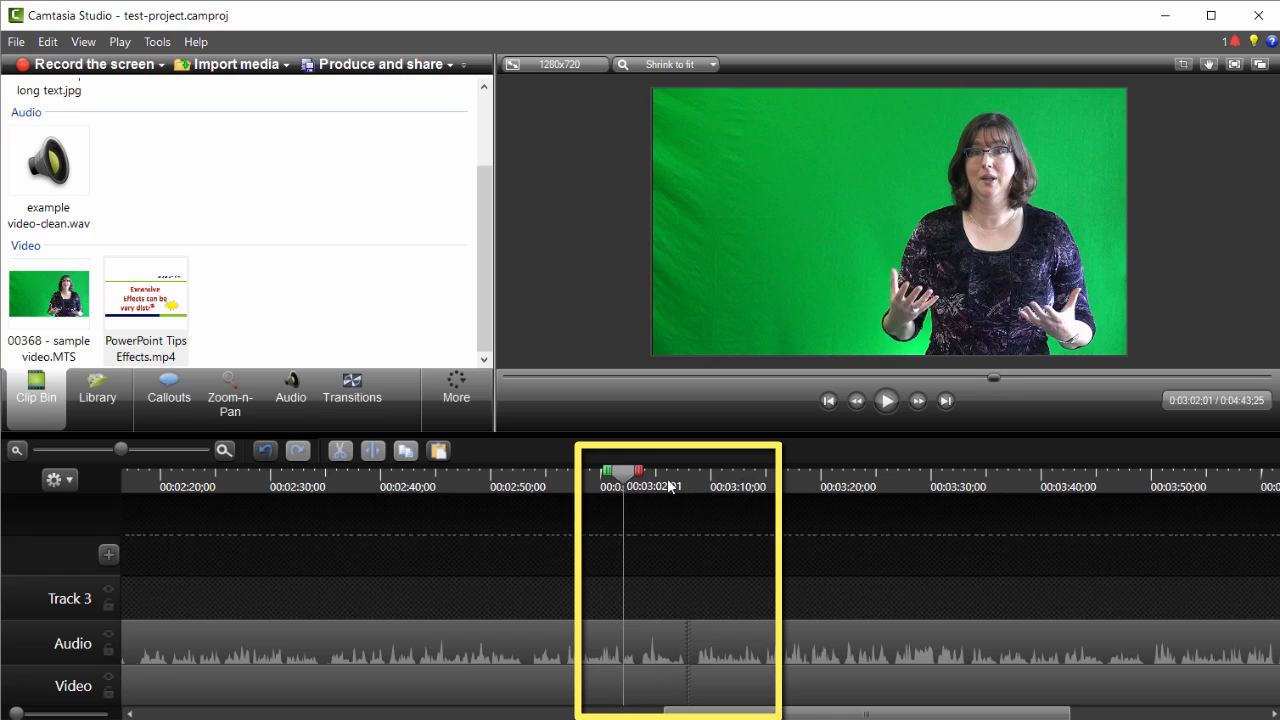
click(886, 401)
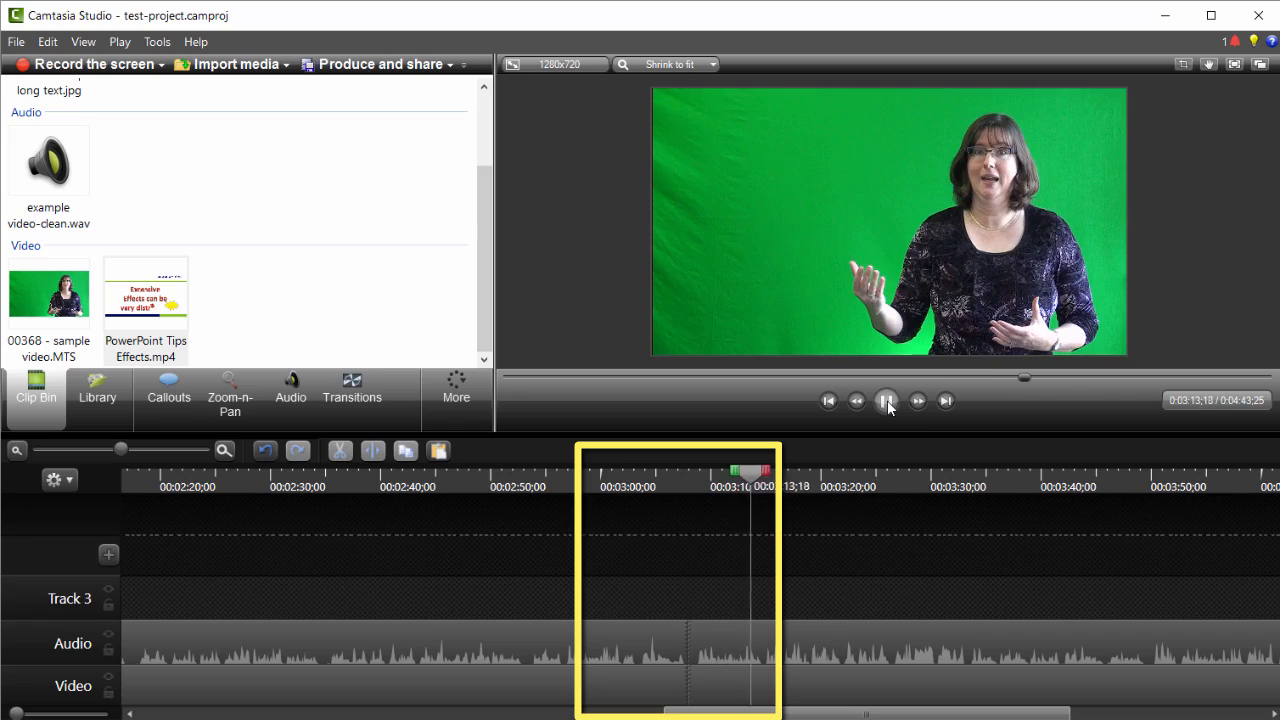
click(887, 400)
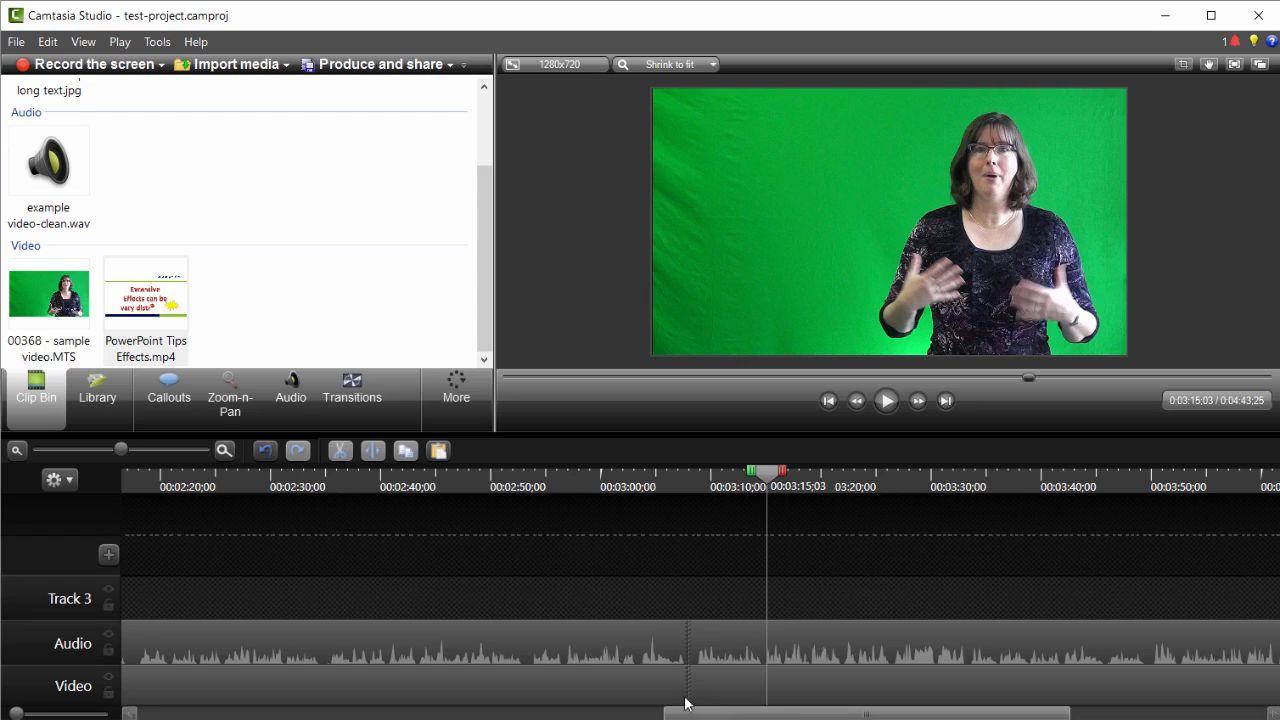
Step: Select the stitched audio and video clips together and view the timeline from its beginning
click(666, 645)
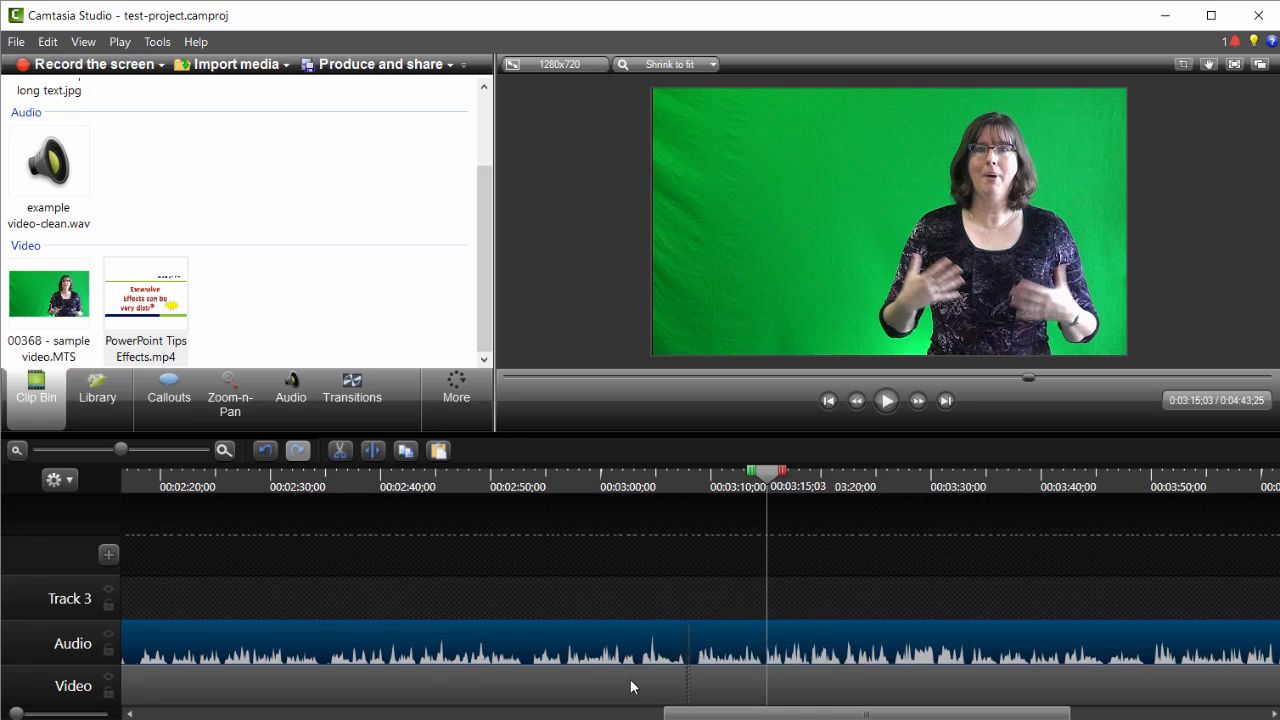
click(636, 680)
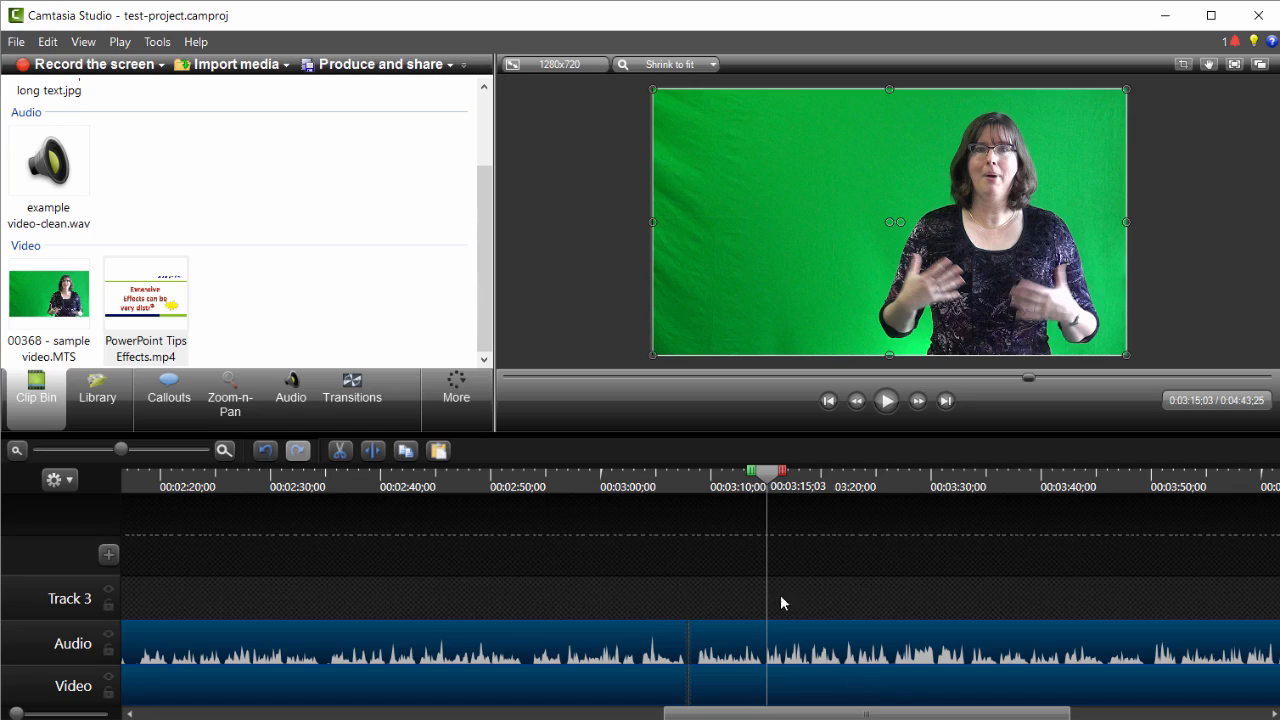
click(17, 451)
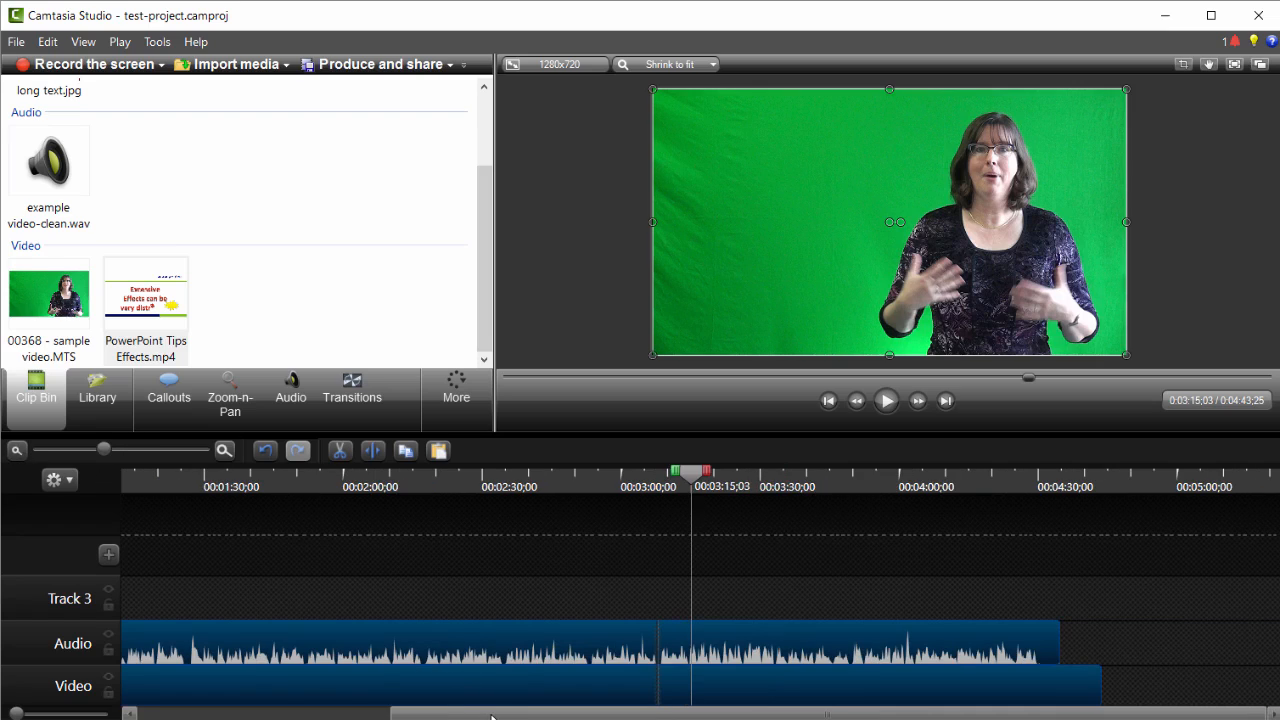
drag(491, 716, 241, 709)
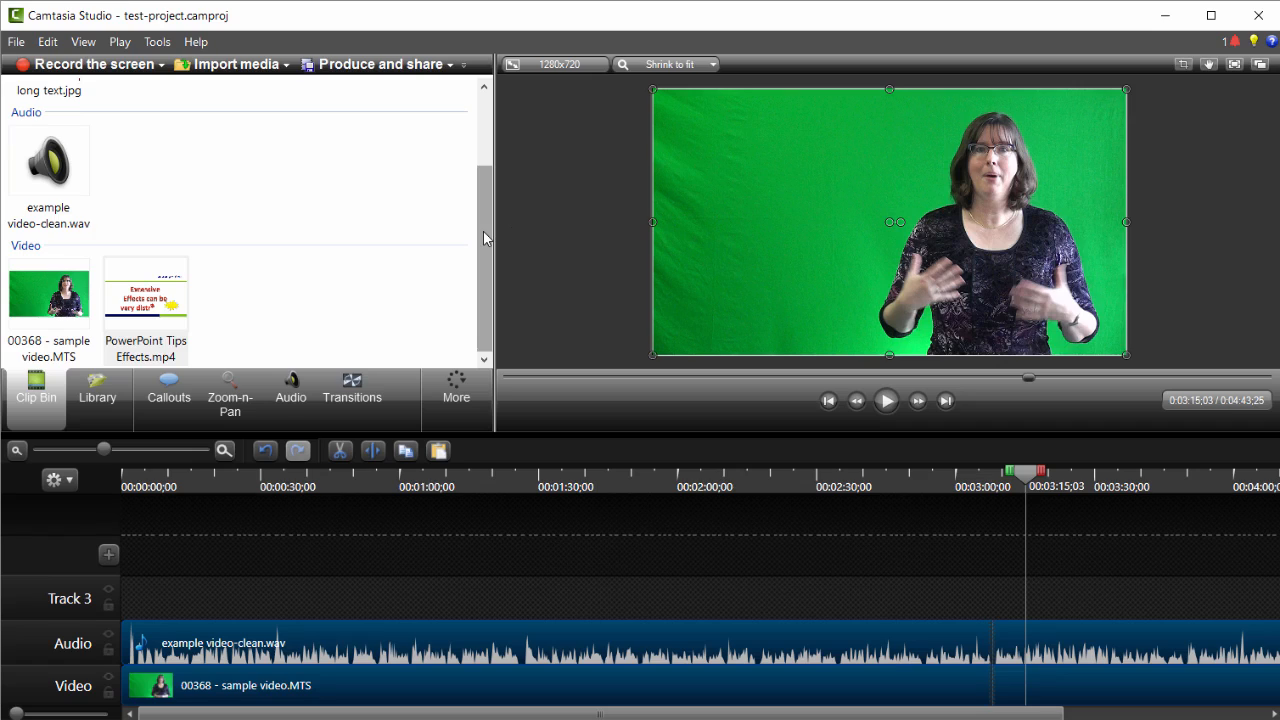
Step: Place the image PowerPoint Tips long text.jpg from the clip bin on Track 3, starting at about 00:03:11
drag(483, 238, 487, 183)
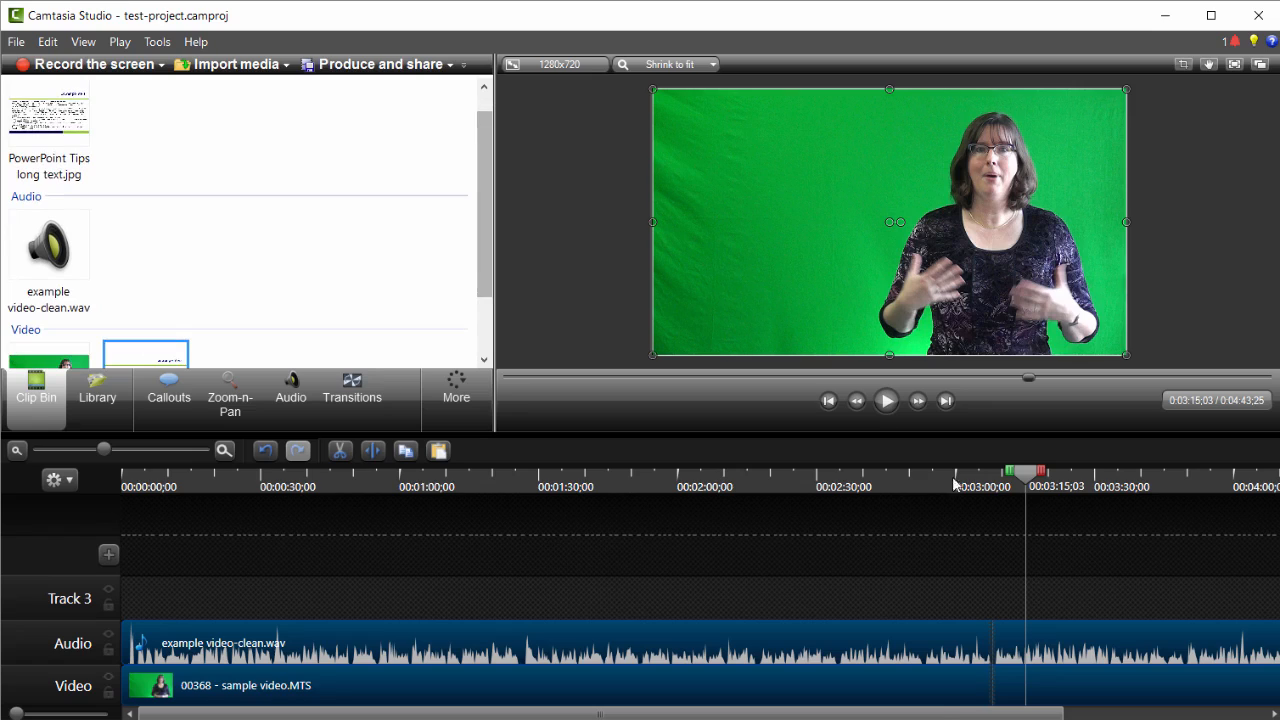
drag(960, 717, 1139, 717)
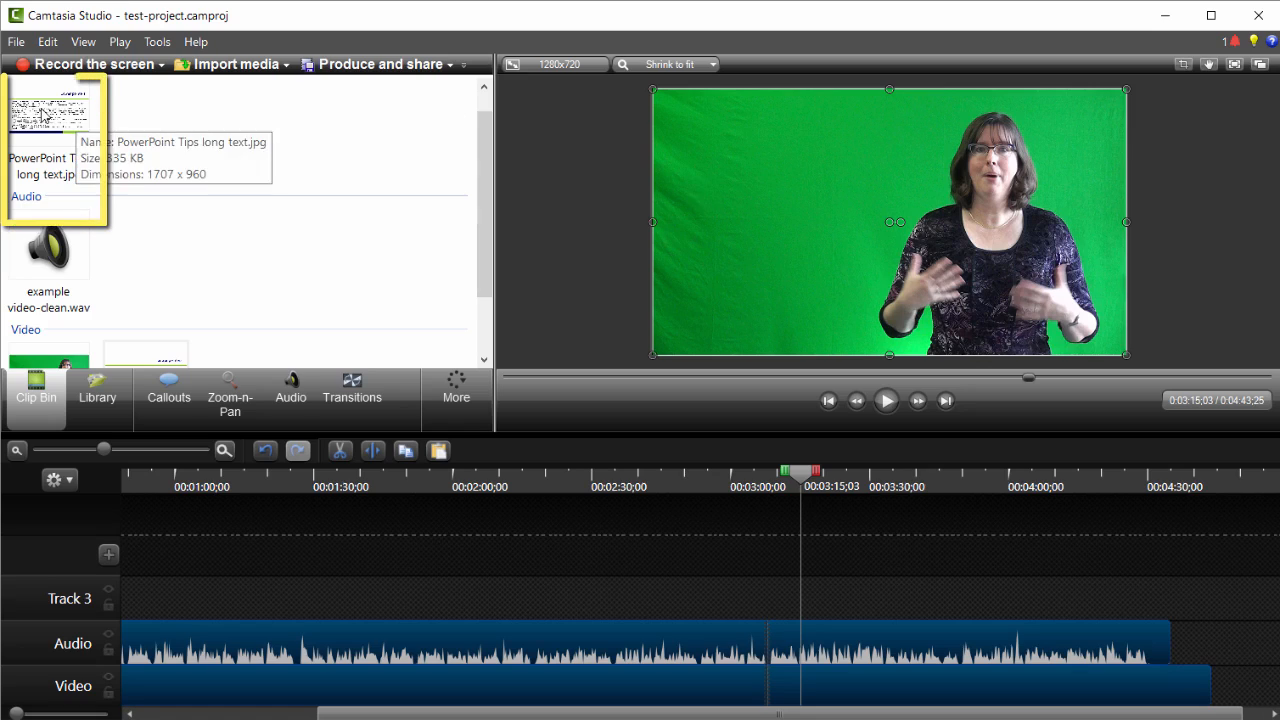
click(46, 117)
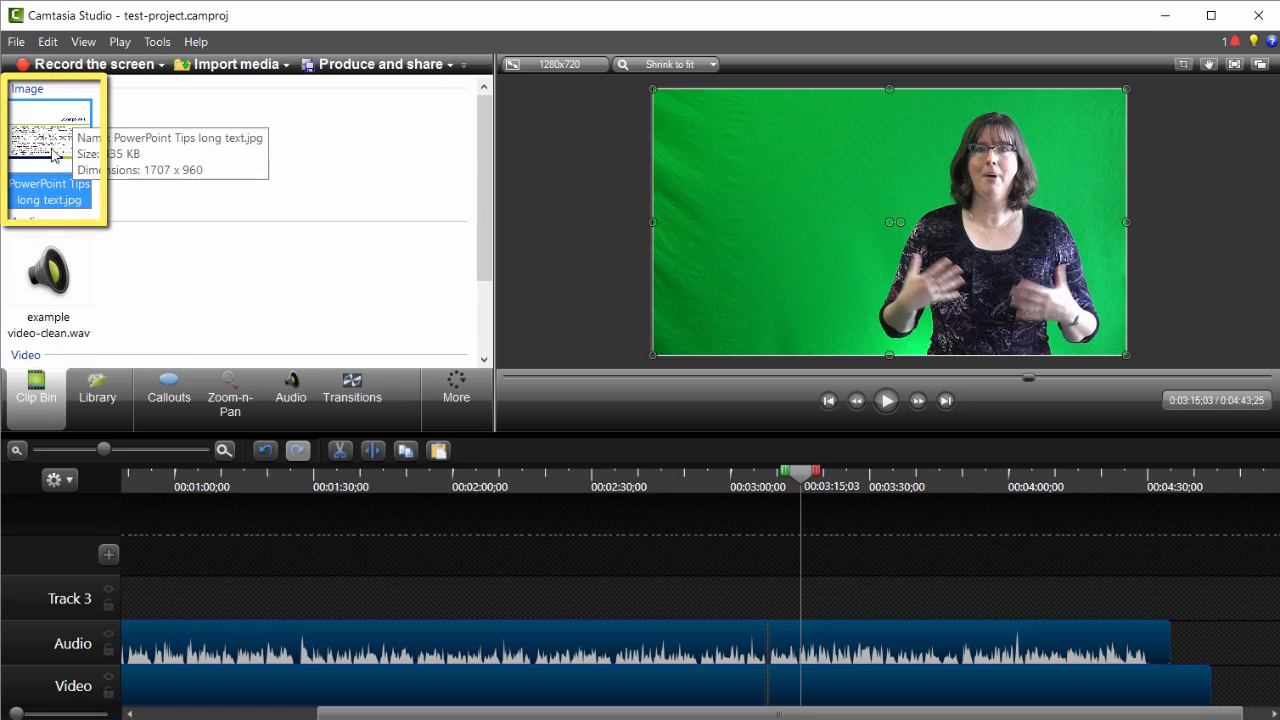
drag(53, 153, 788, 599)
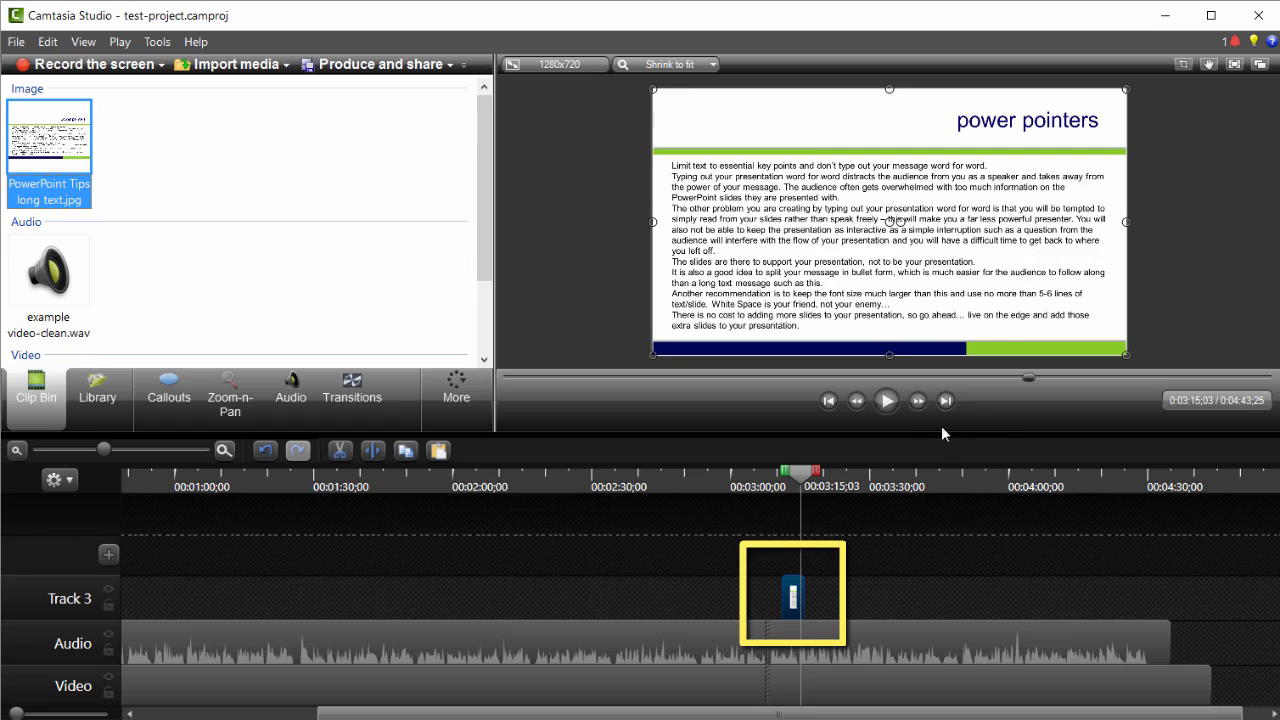
Step: Play the video from 00:03:24;13, pausing at 00:03:28;15, to check whether this passage suits the slide image
drag(801, 471, 844, 483)
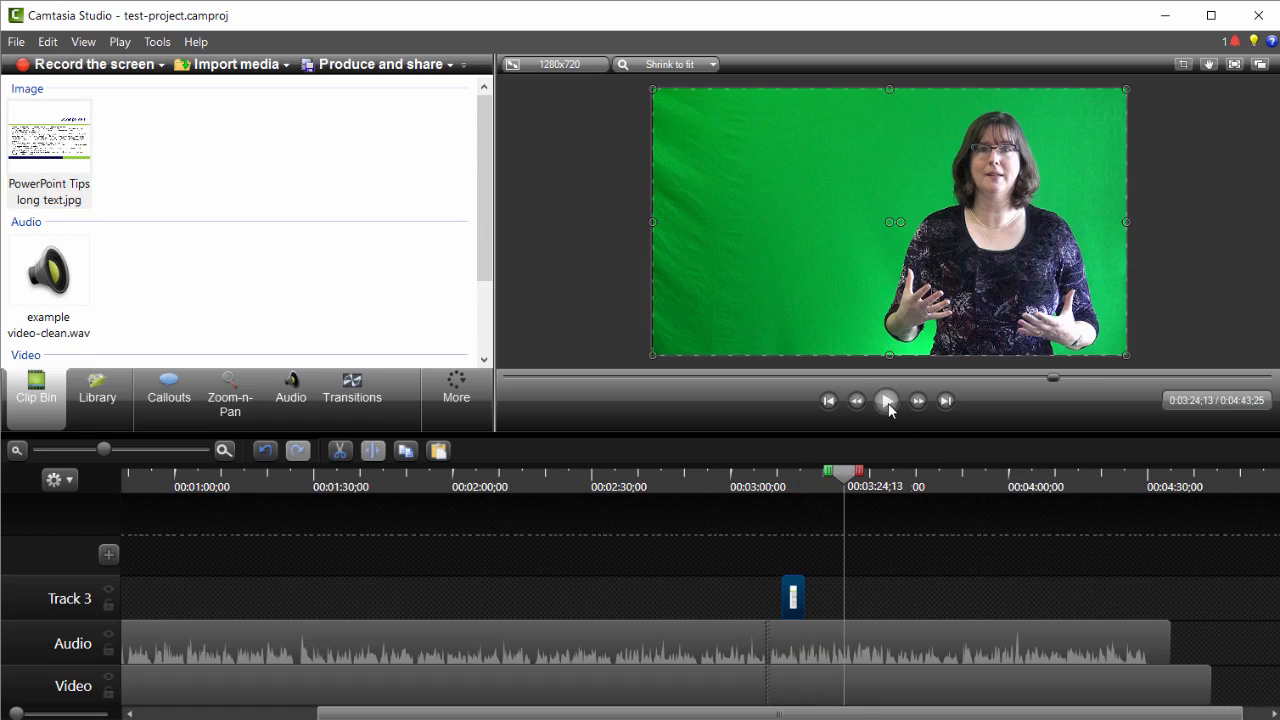
click(887, 401)
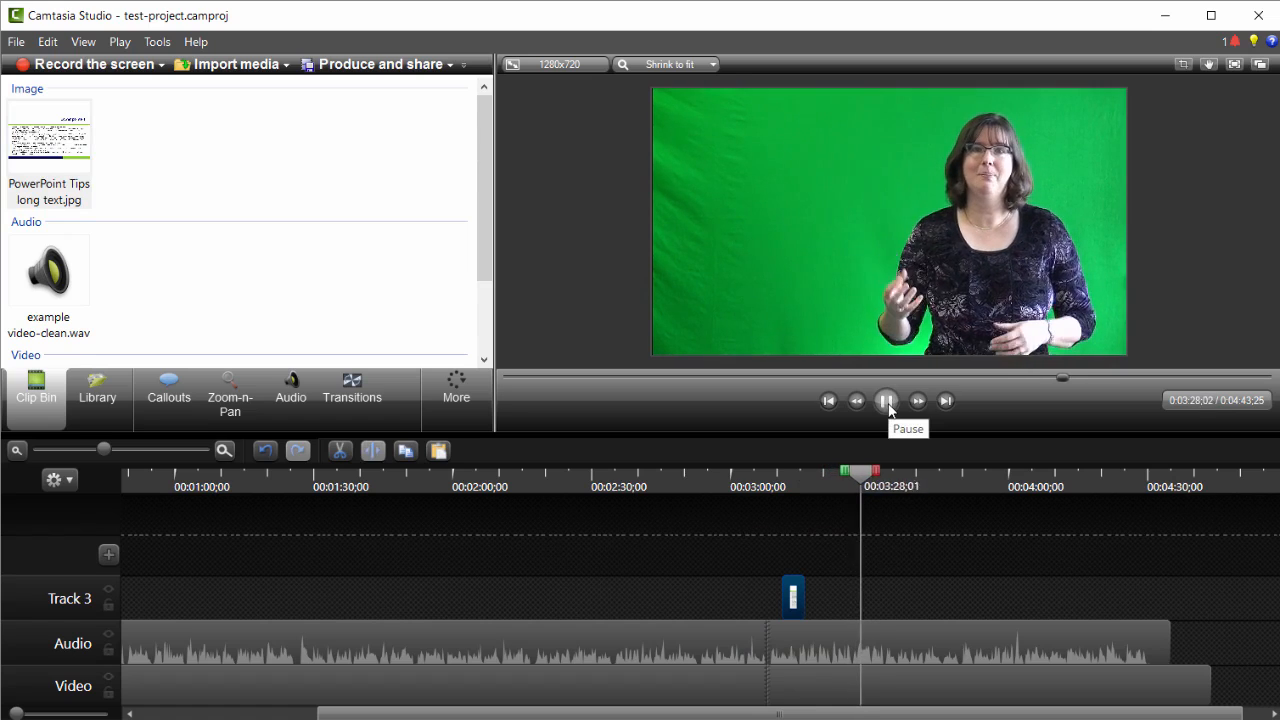
click(887, 401)
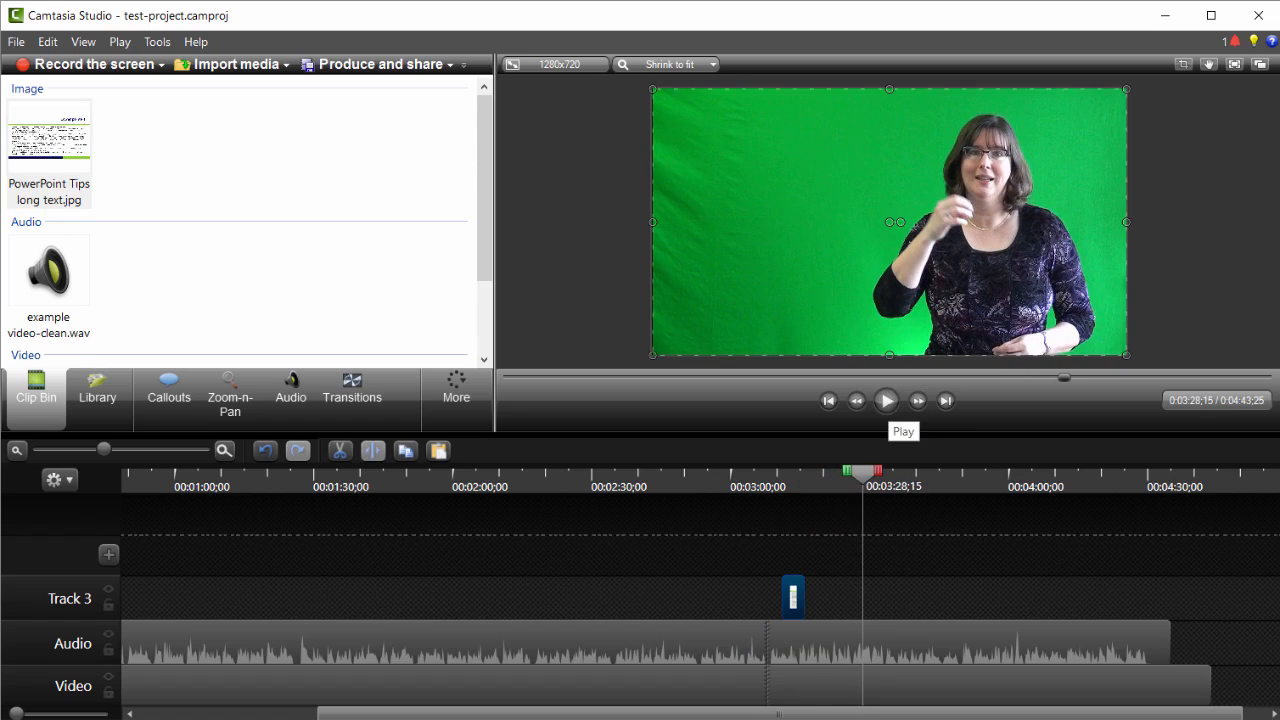
Step: Switch to the Document1 script in Word and read through it to locate the passage the slide image should cover
click(926, 719)
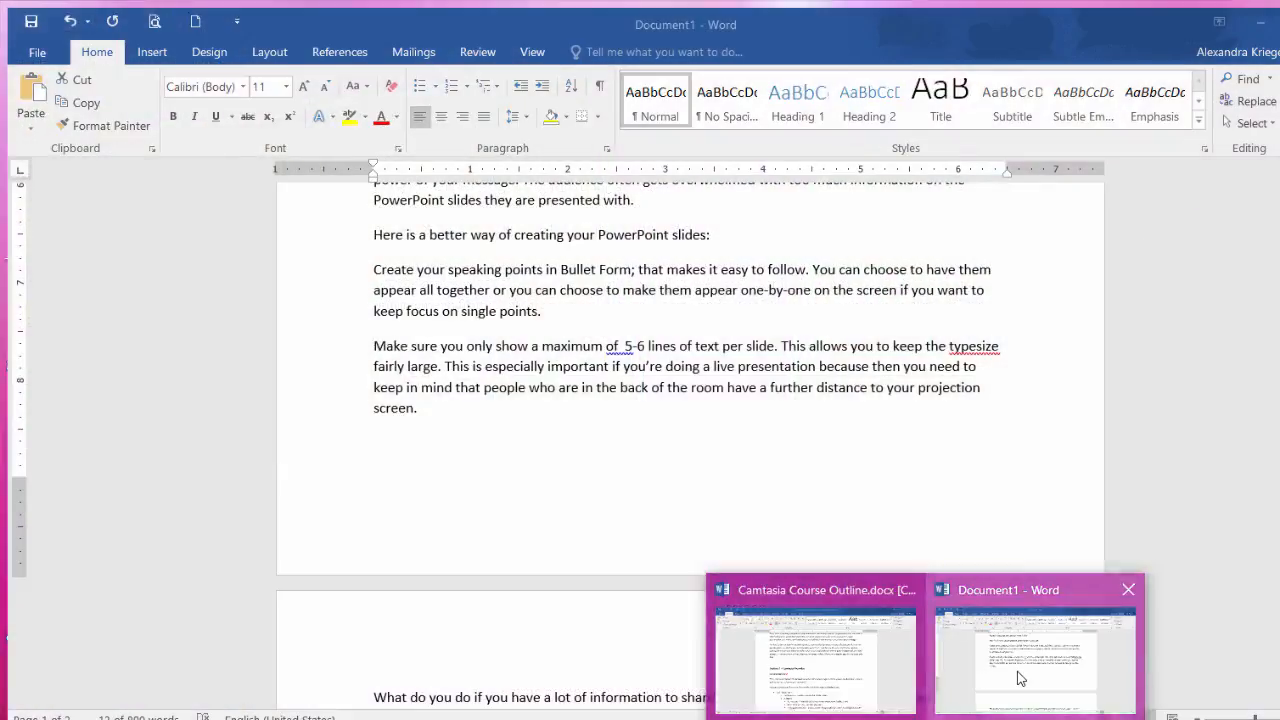
click(960, 680)
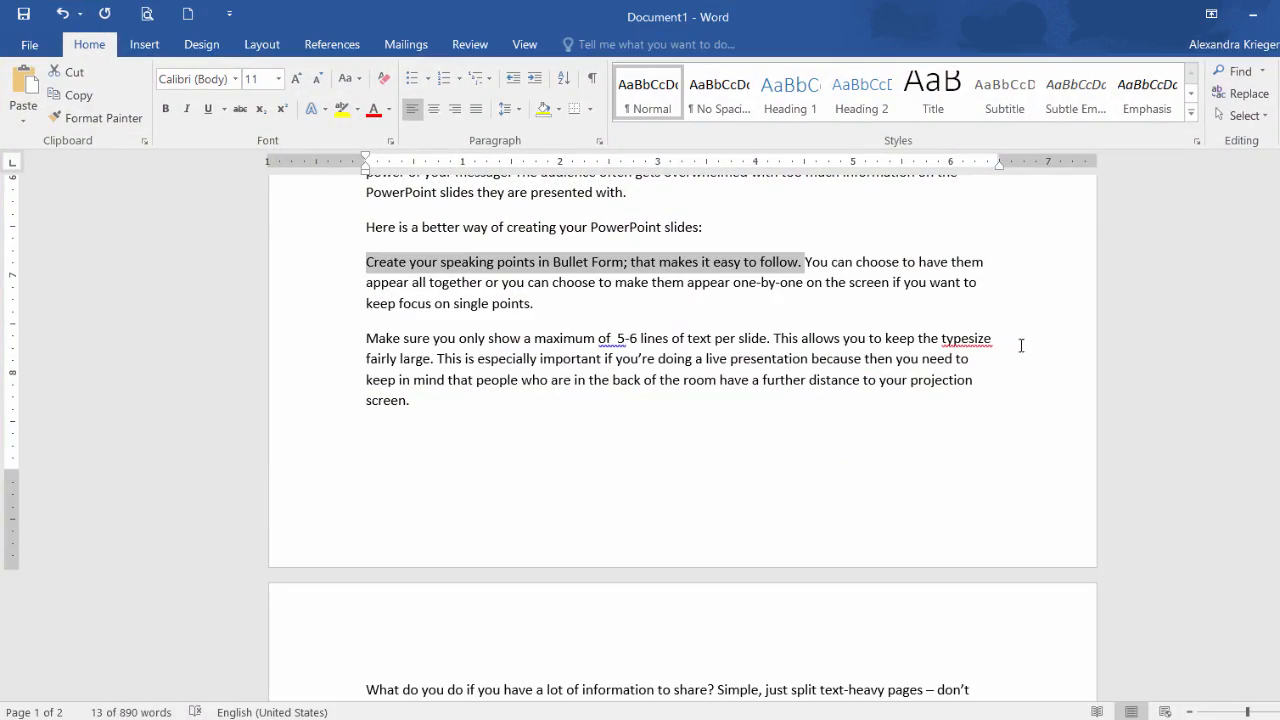
scroll(1013, 359, down, 8)
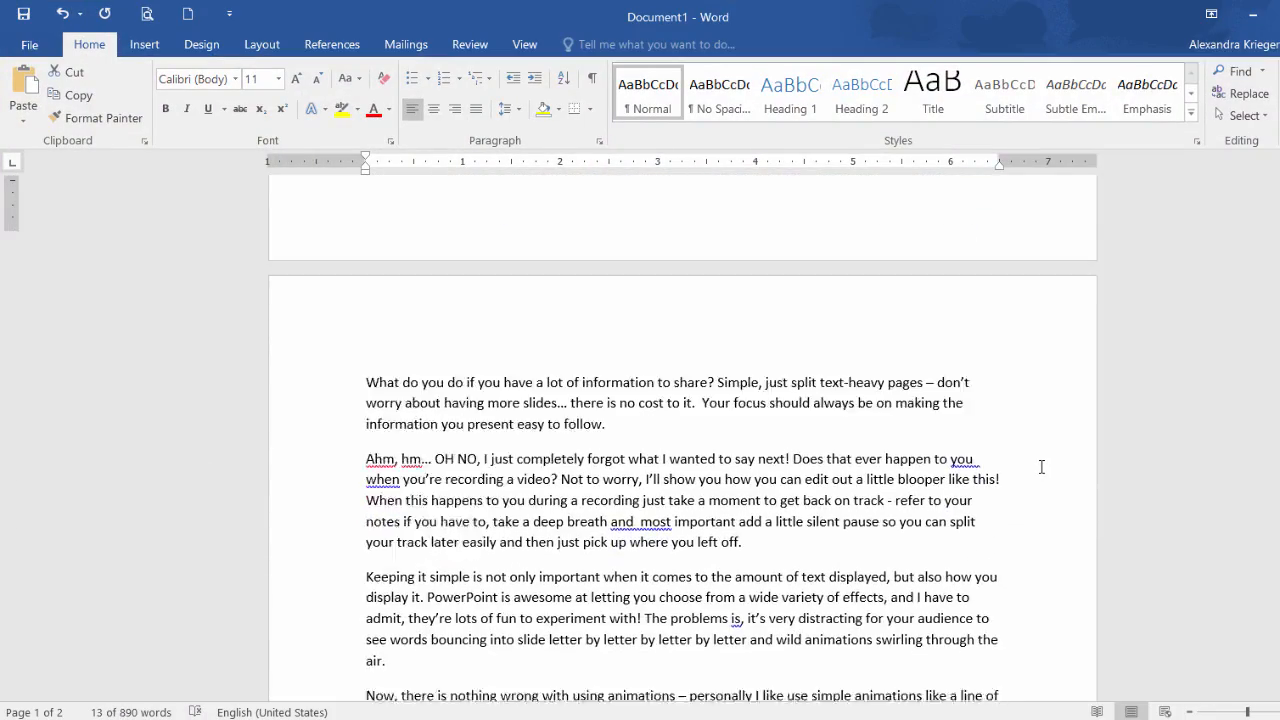
scroll(1039, 458, down, 1)
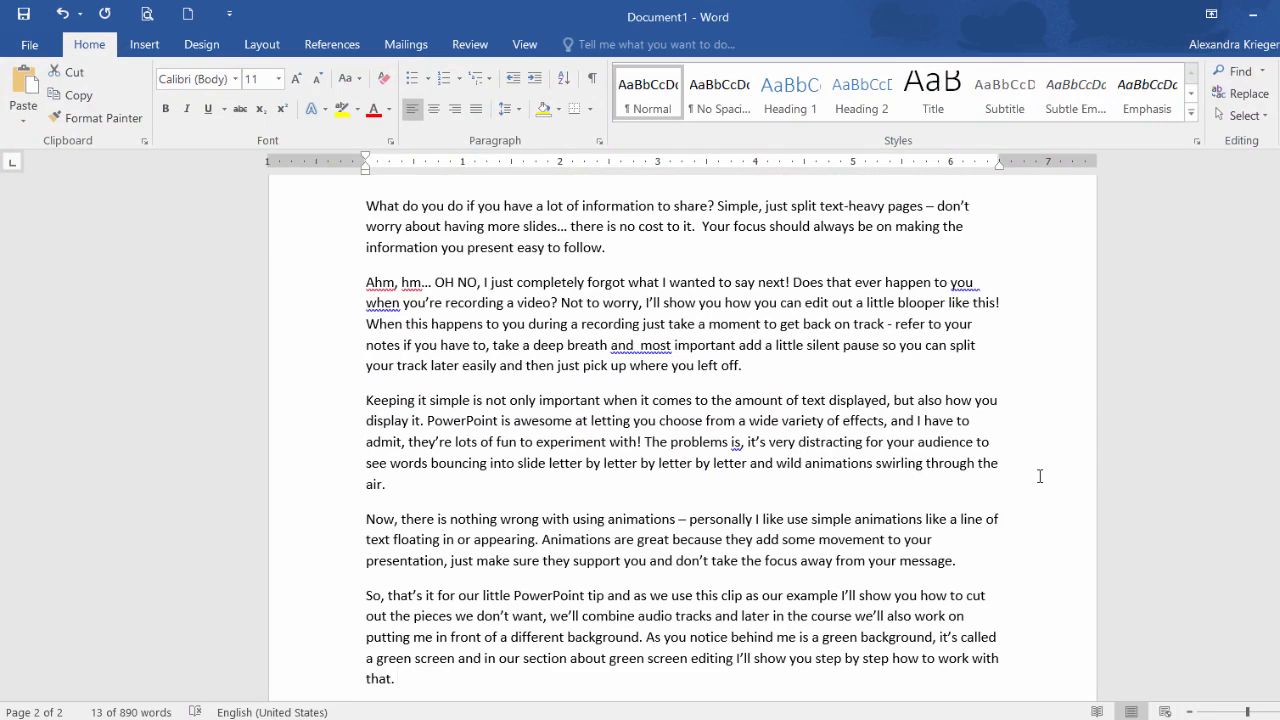
scroll(1039, 476, down, 1)
scroll(1039, 477, down, 3)
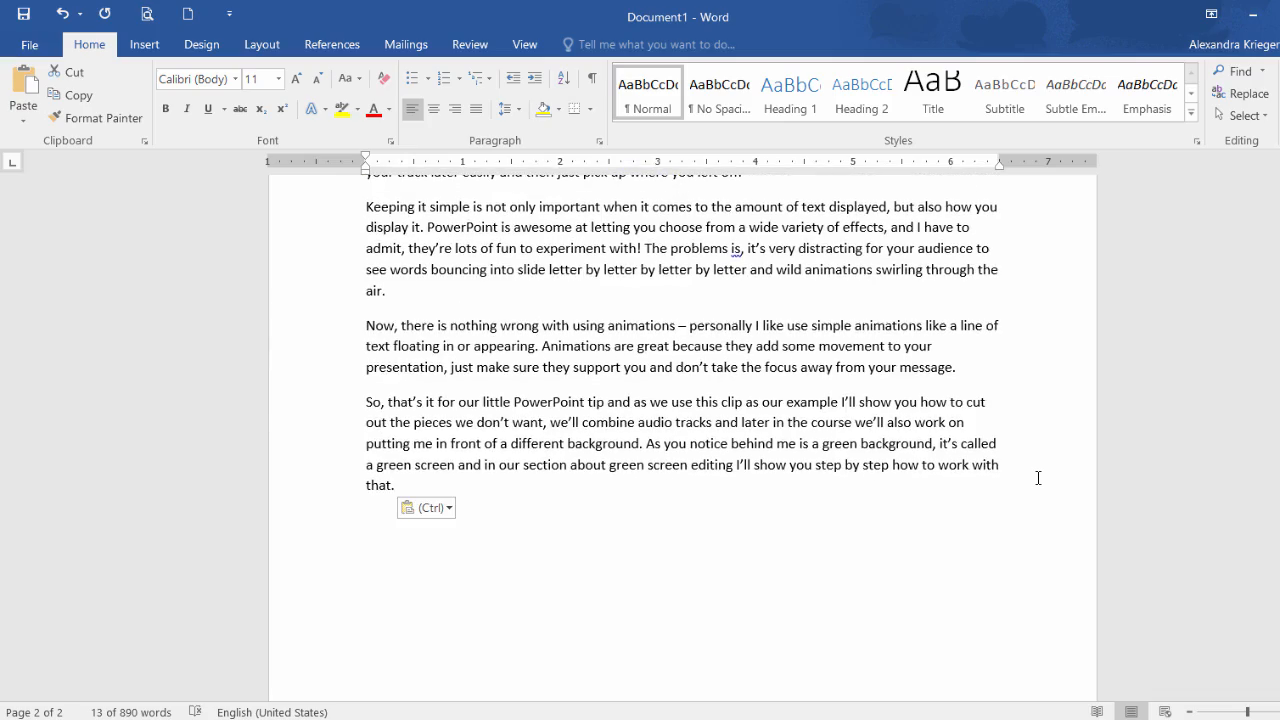
scroll(1039, 478, down, 4)
scroll(1037, 474, up, 15)
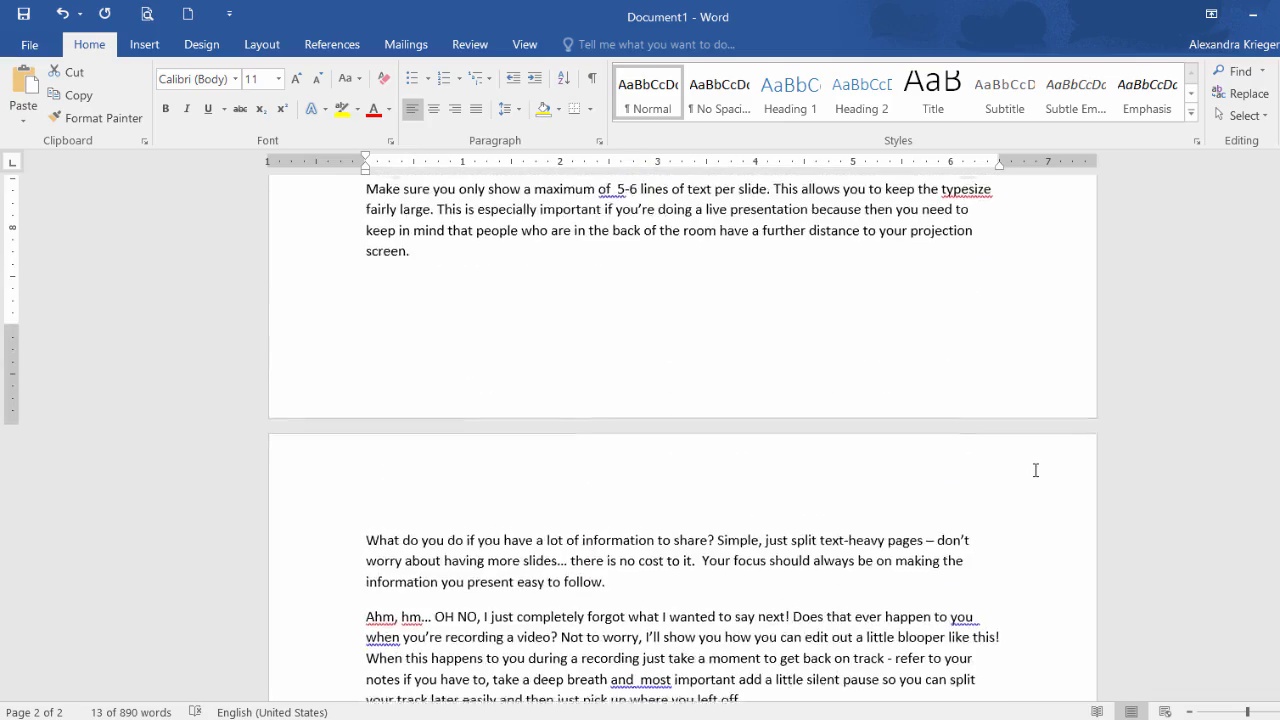
scroll(1035, 470, up, 18)
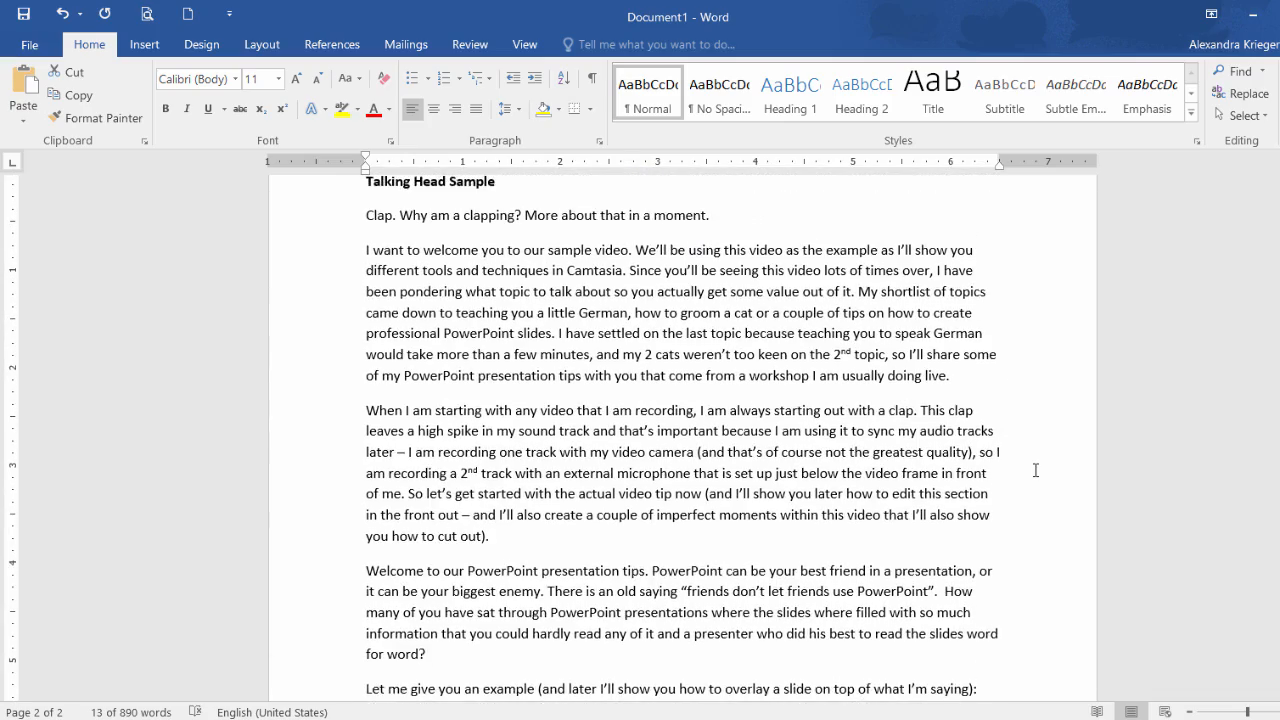
scroll(1035, 470, down, 1)
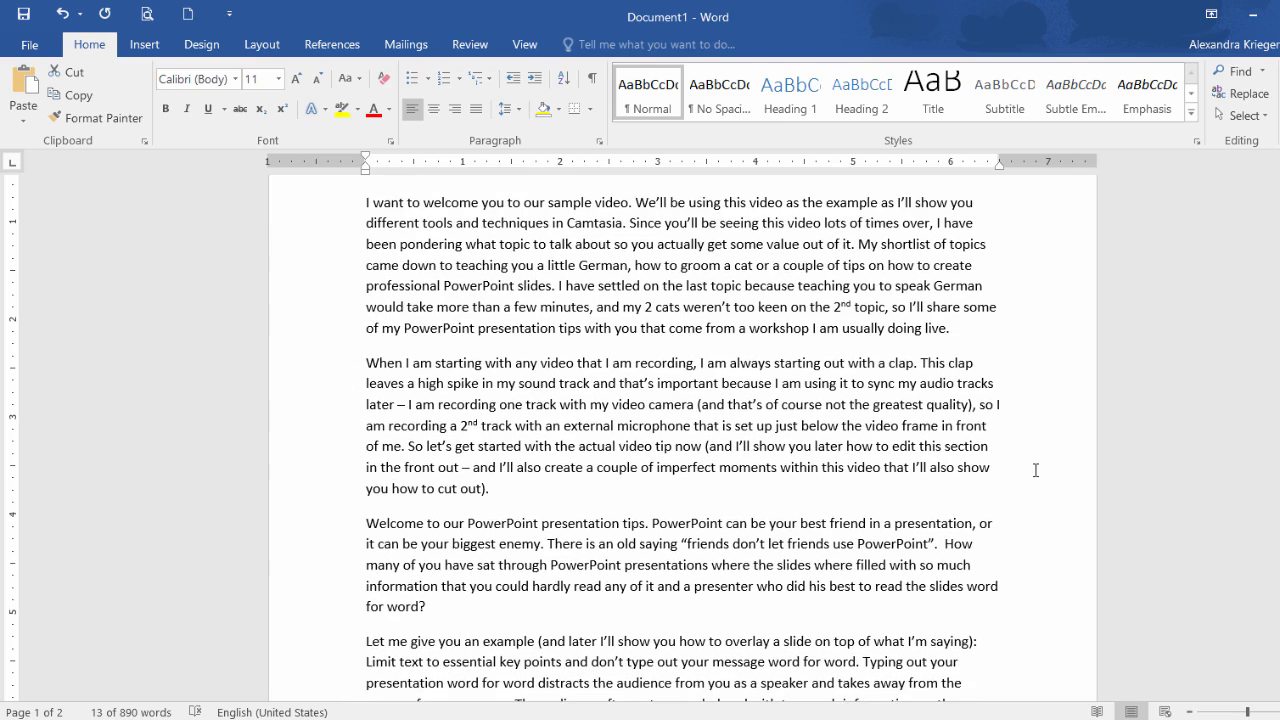
scroll(1035, 470, down, 2)
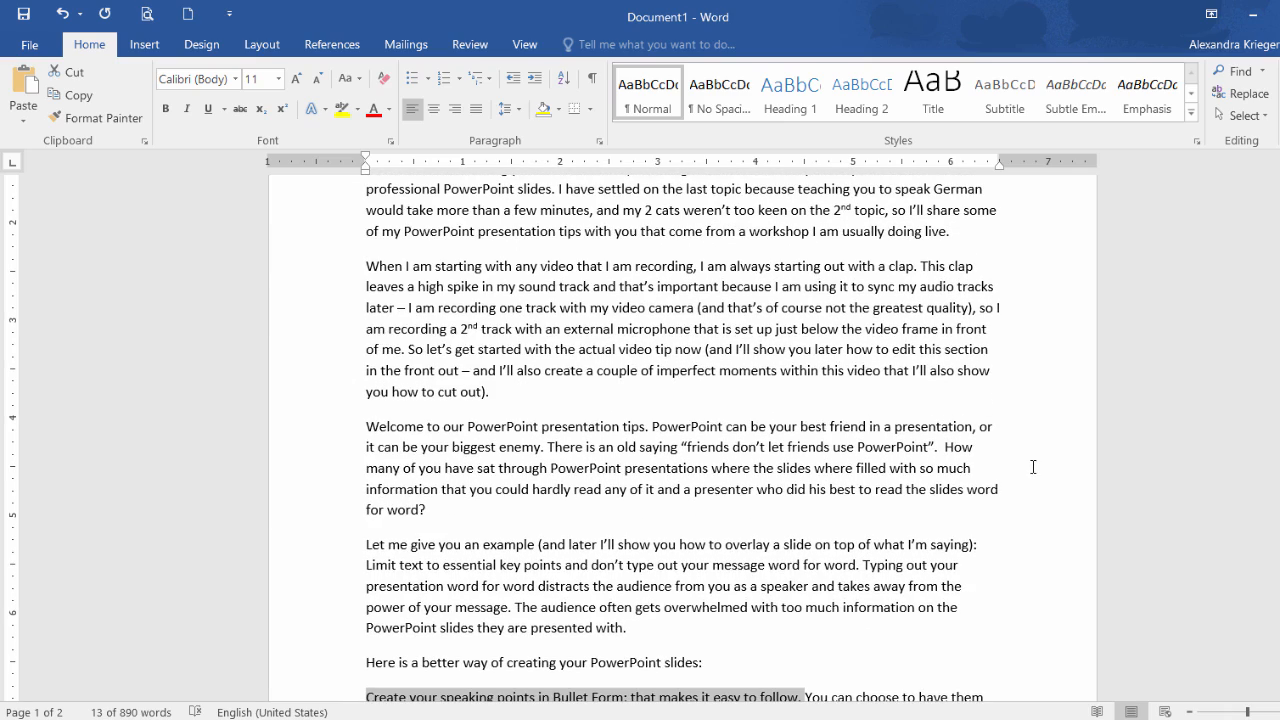
scroll(1034, 466, down, 5)
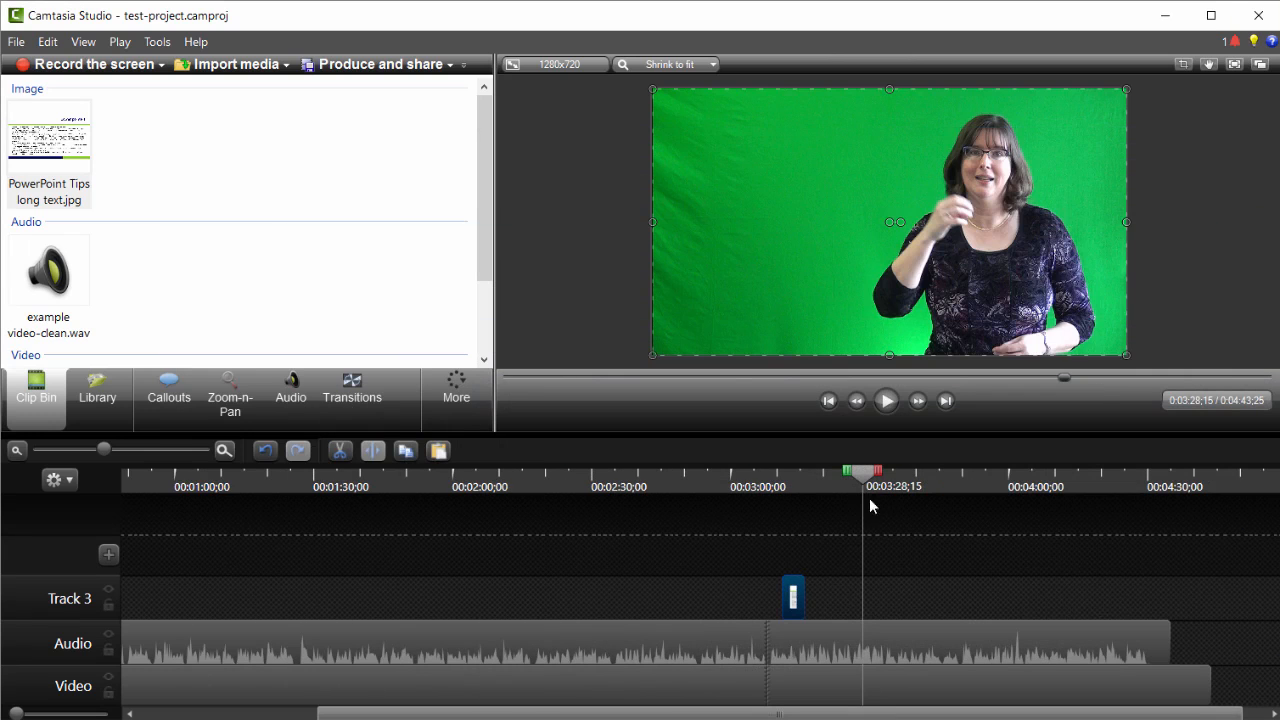
Step: Back in Camtasia, play from 00:02:17;13 and again from 00:01:34;19, pausing at 00:01:50;26, to locate the slide example passage
drag(869, 474, 647, 491)
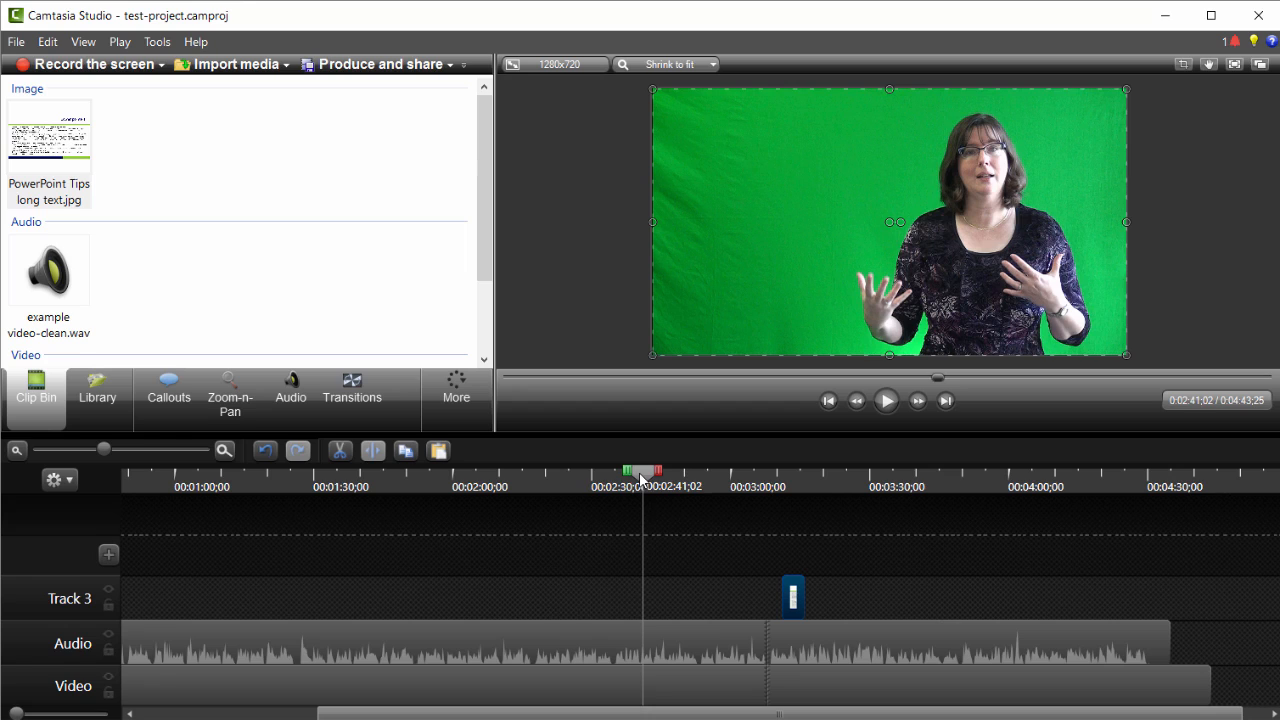
drag(641, 480, 534, 480)
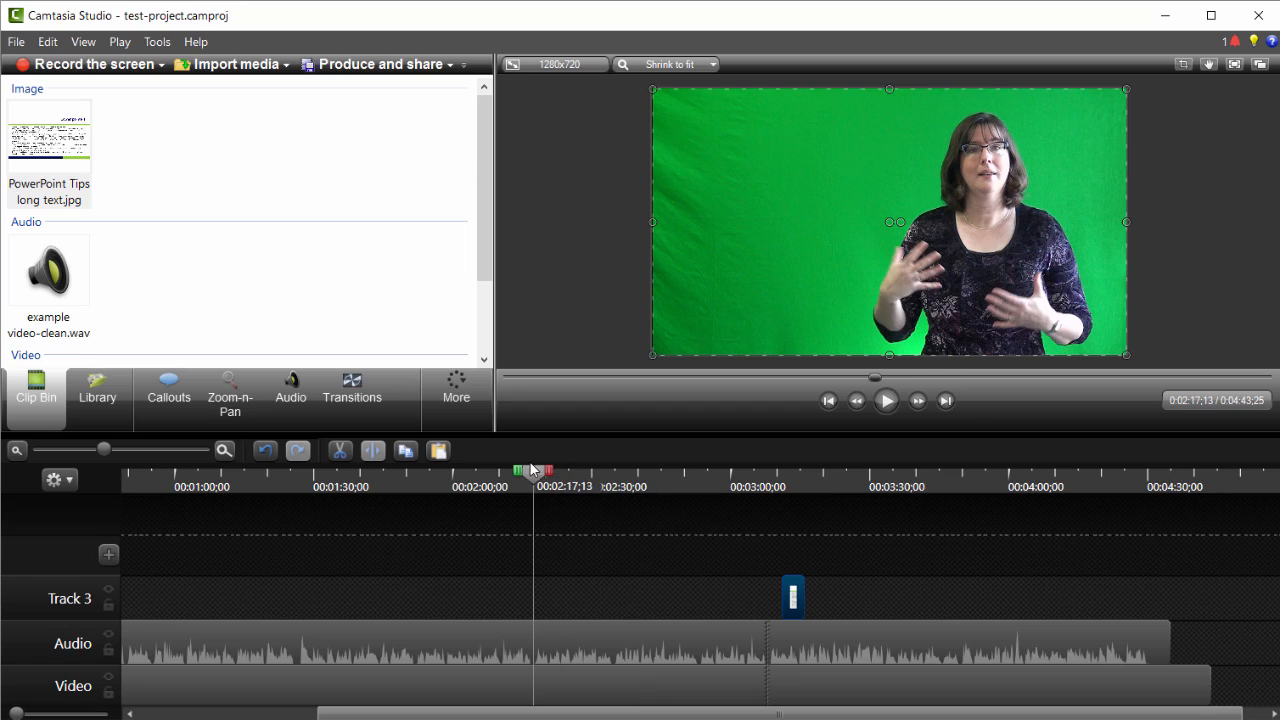
click(887, 401)
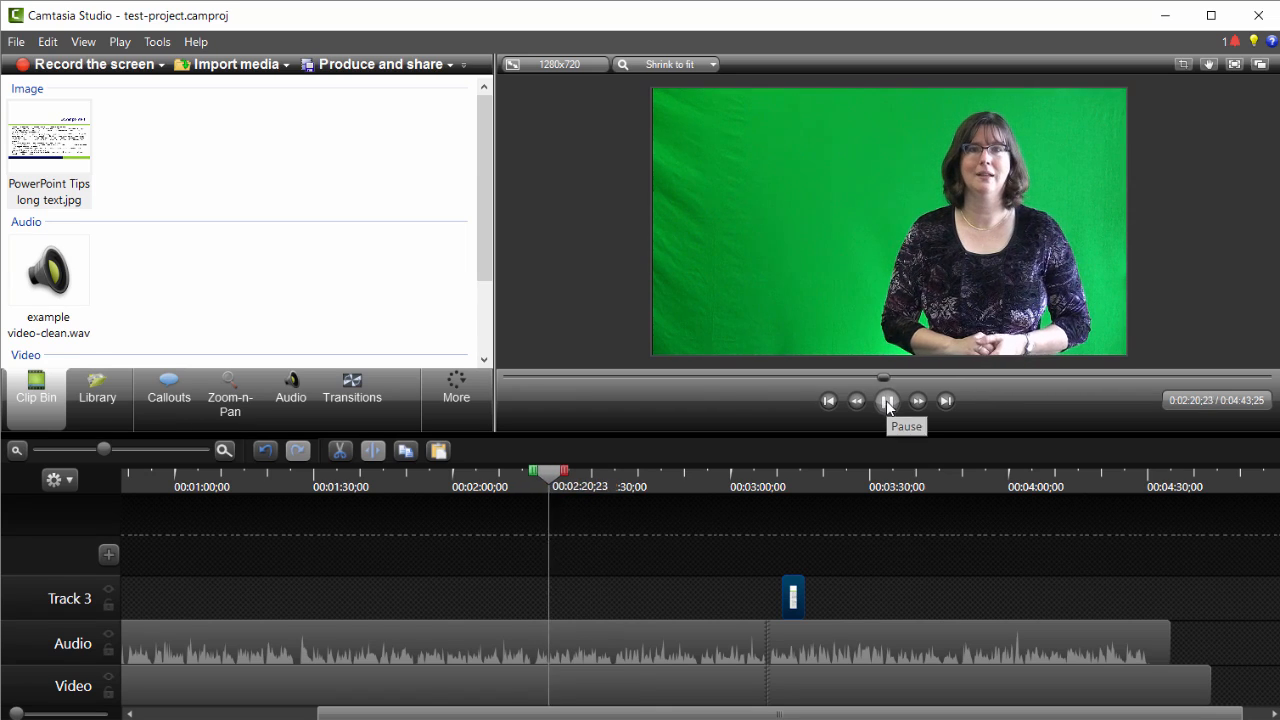
click(887, 401)
drag(539, 474, 328, 474)
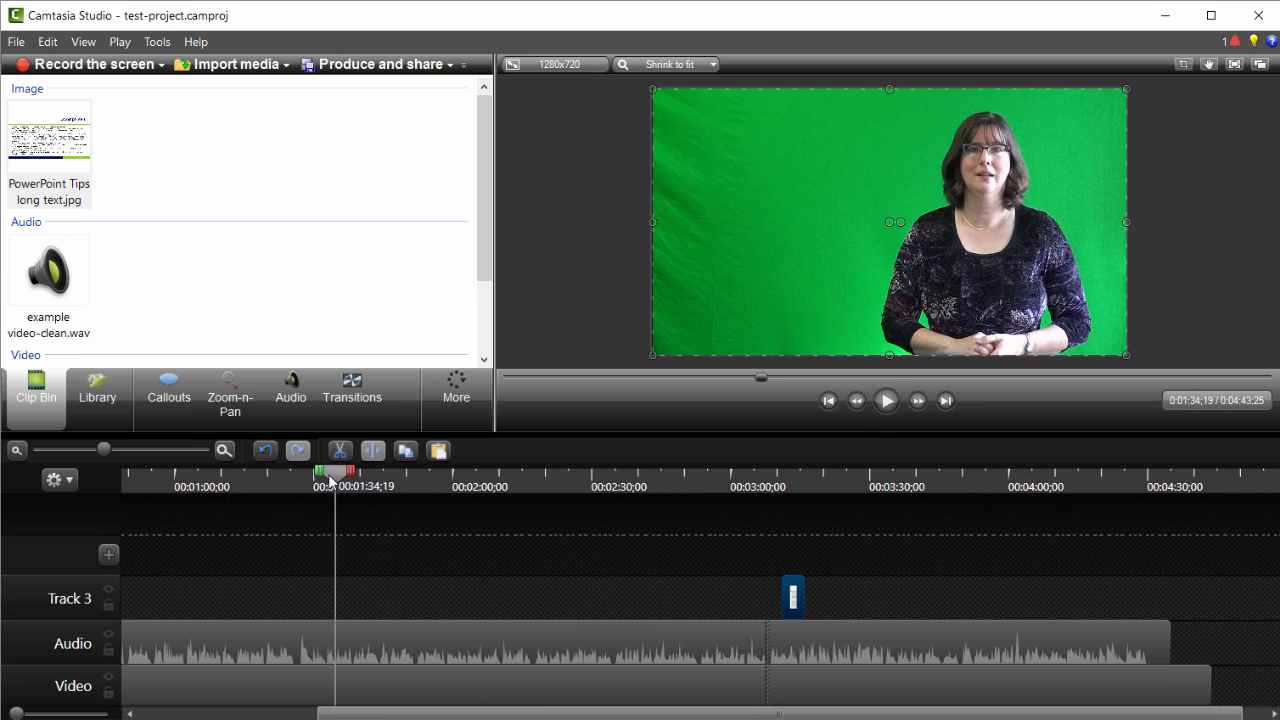
click(886, 404)
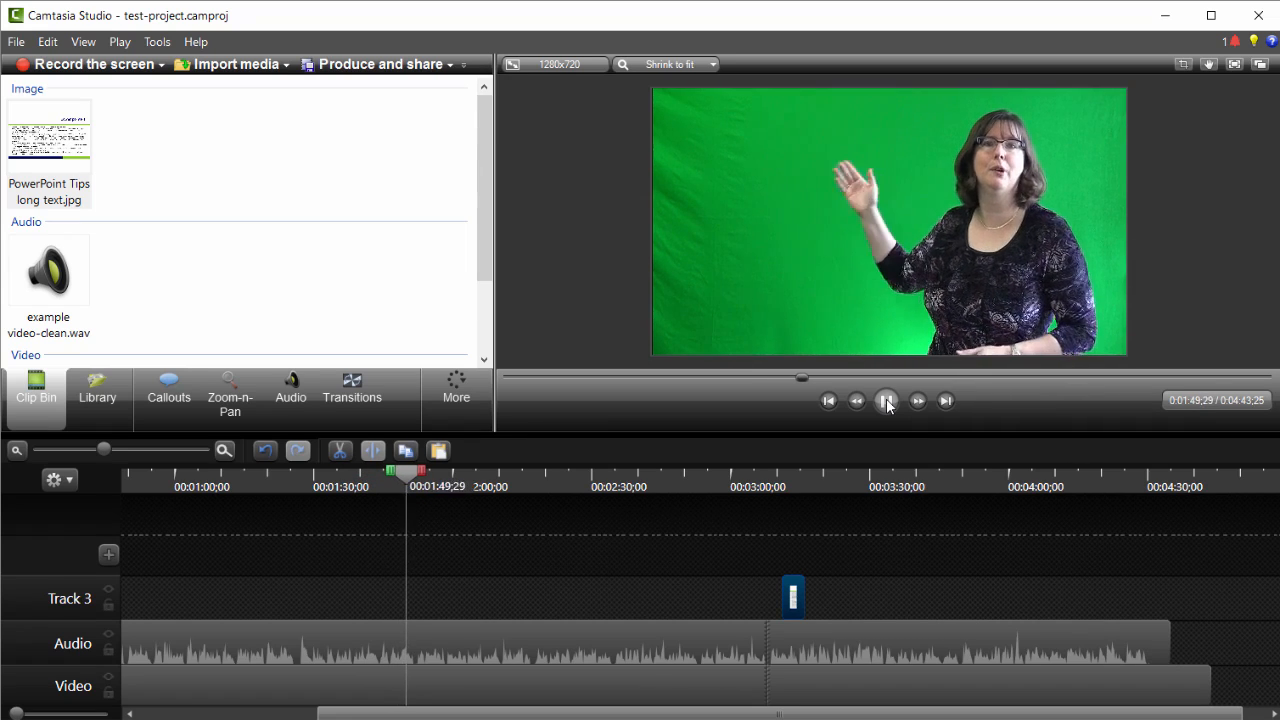
click(887, 402)
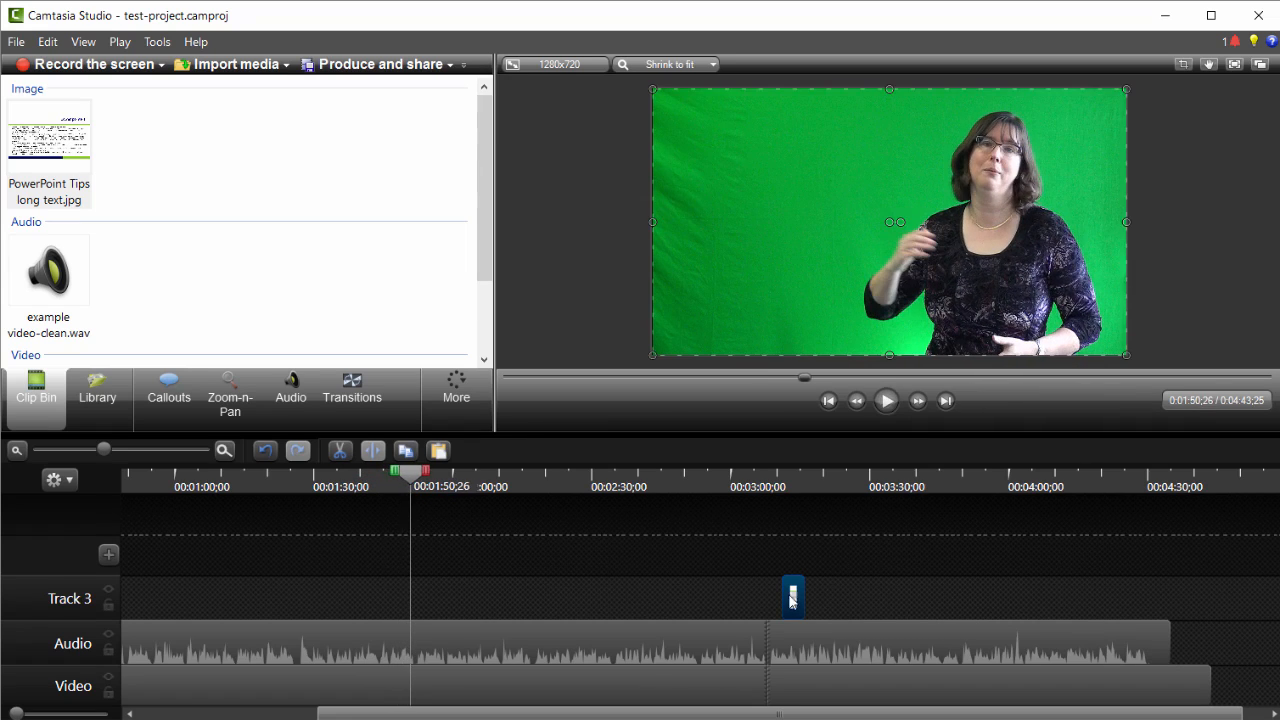
Step: Move the slide image on Track 3 back to about 00:01:57, shortly after the playhead
drag(790, 600, 483, 592)
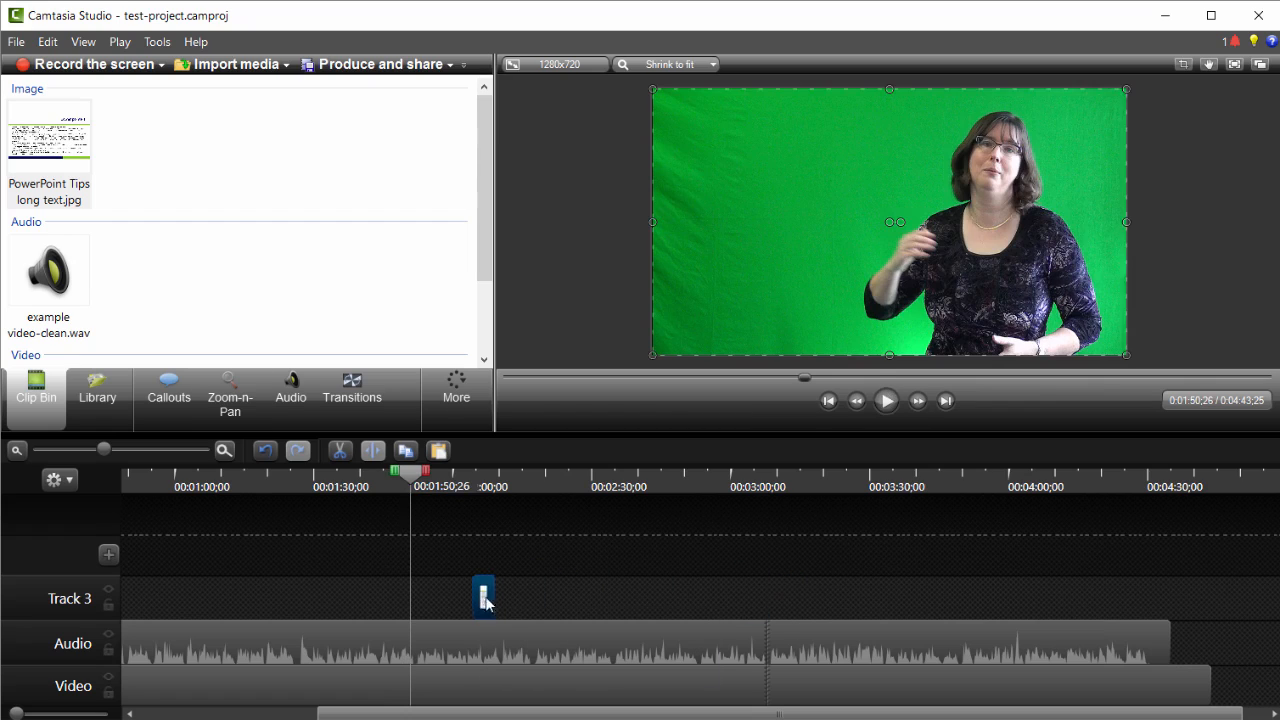
drag(485, 597, 452, 606)
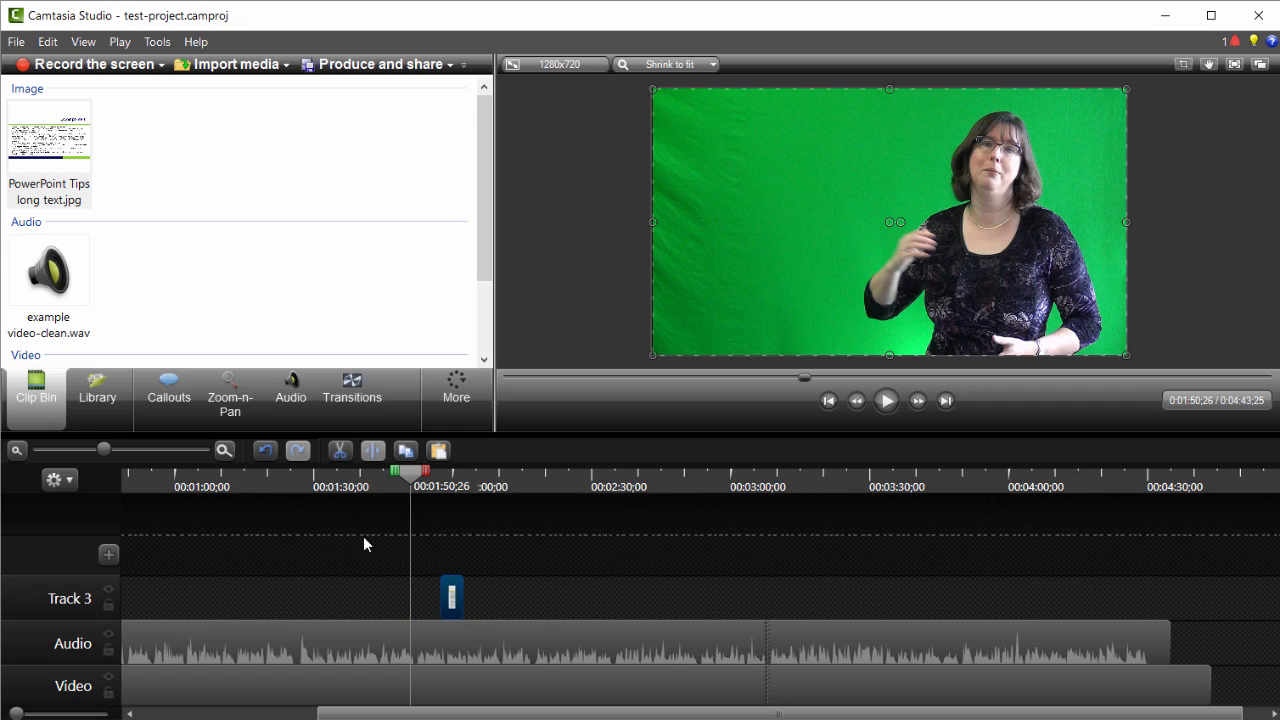
click(224, 451)
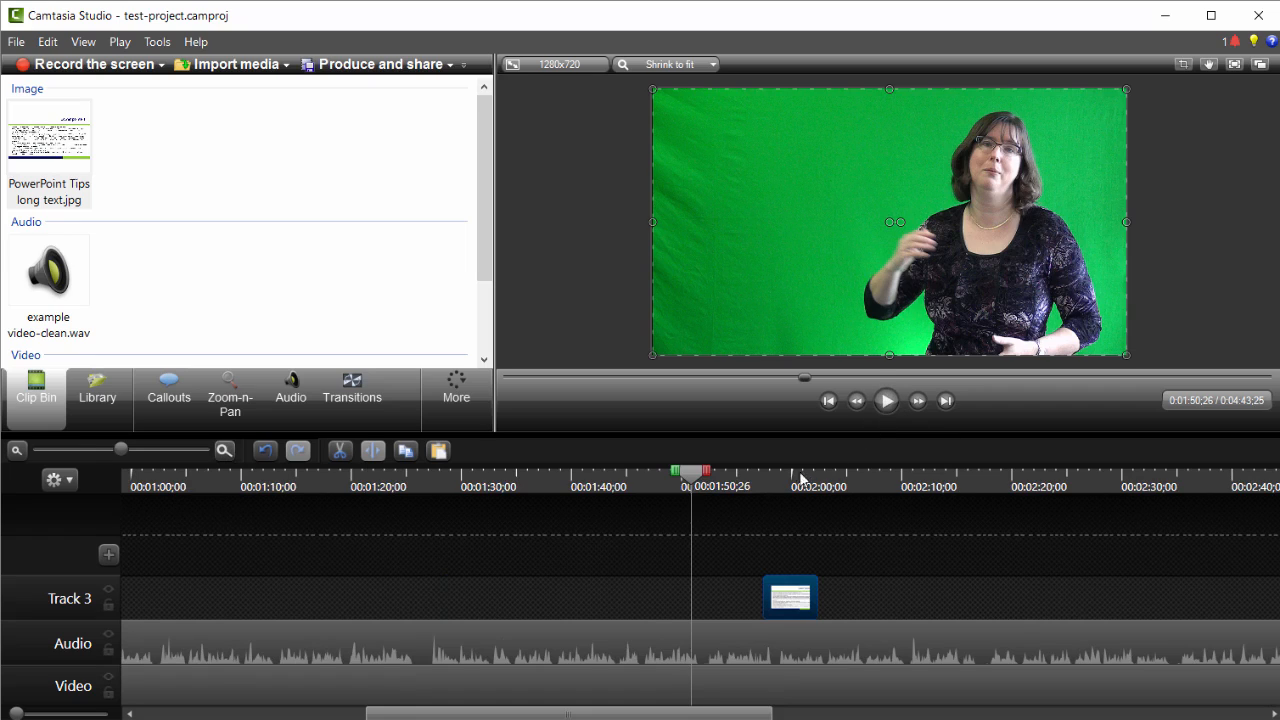
Step: Play on from 00:01:50;26 to find where the example begins, and align the slide image's start with 00:01:58;17
click(889, 403)
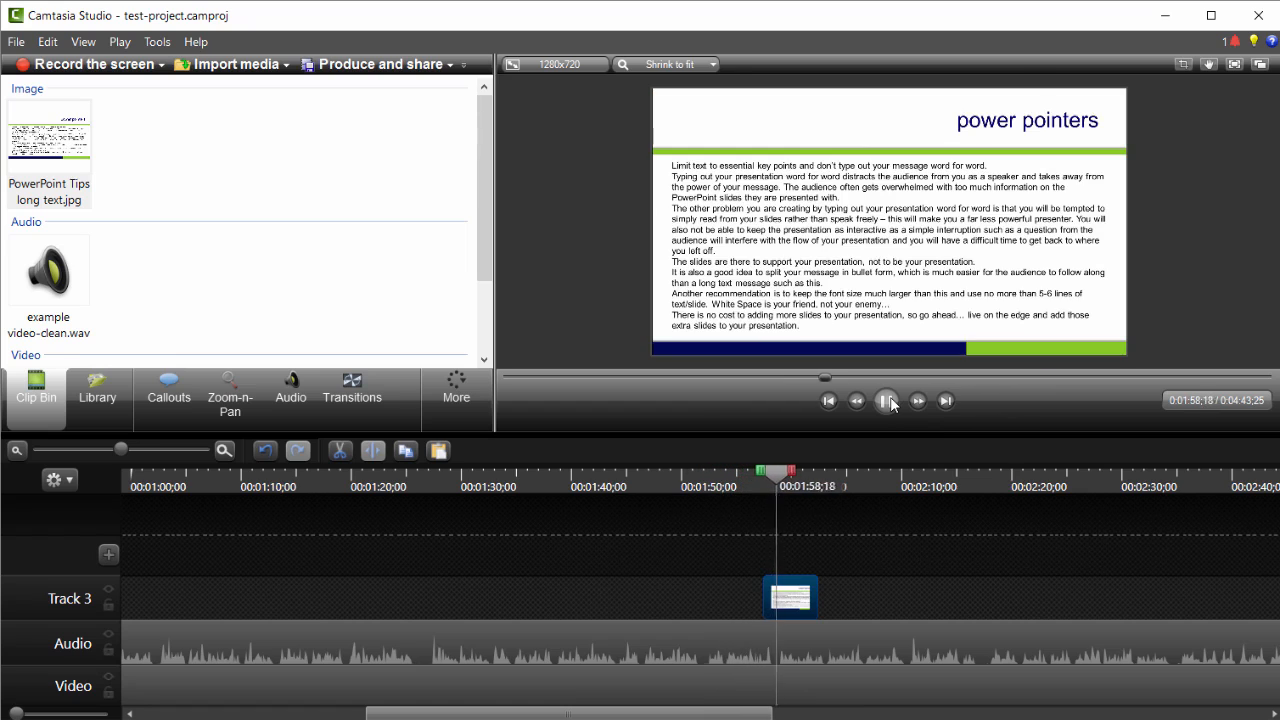
click(887, 401)
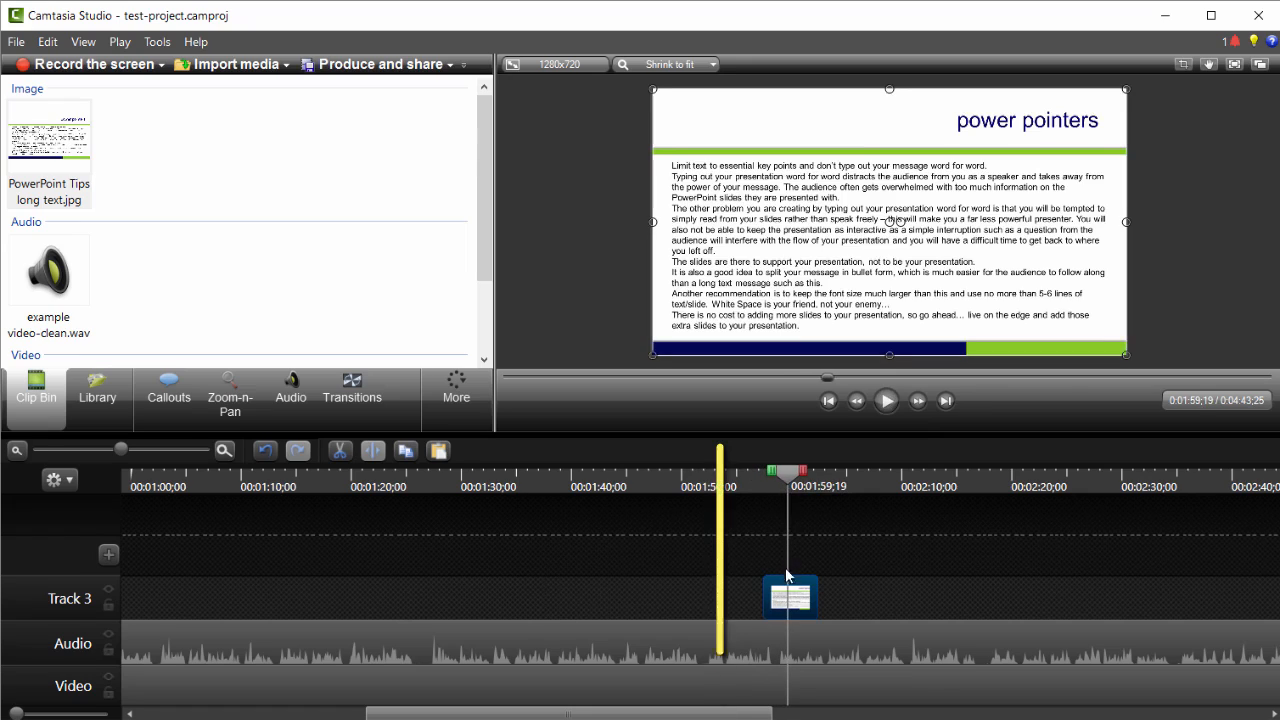
drag(790, 482, 778, 487)
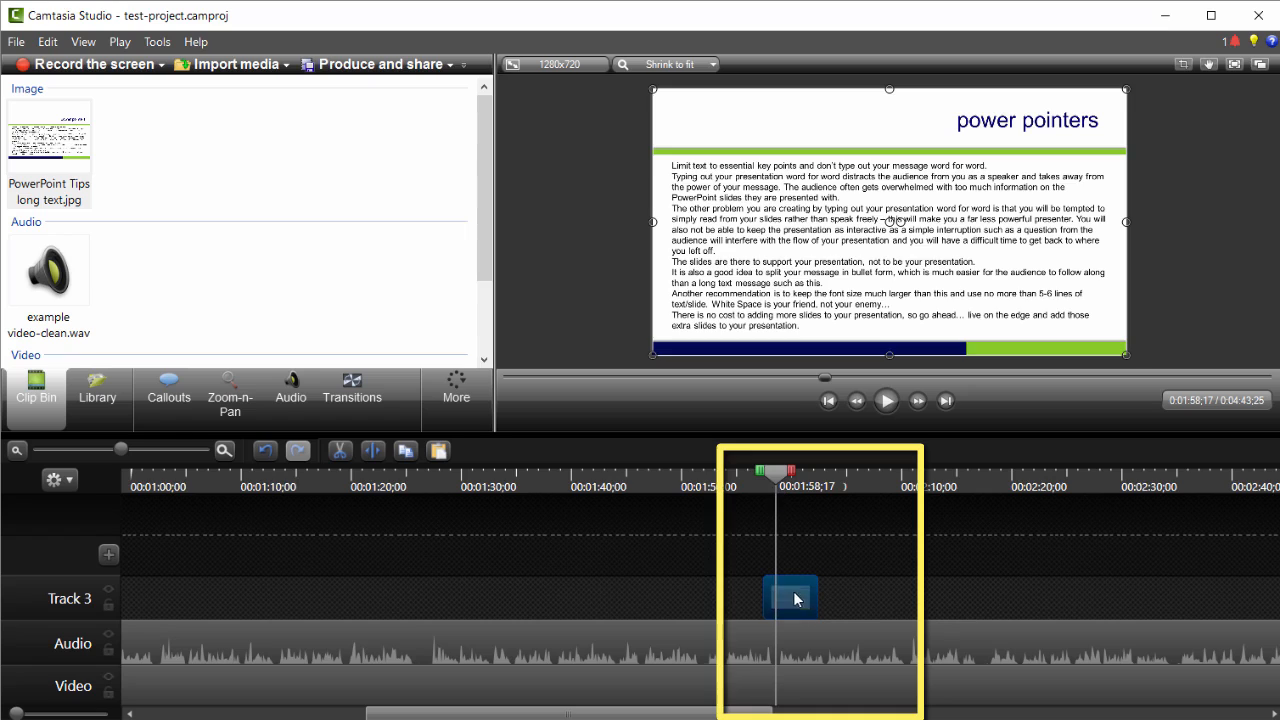
drag(796, 598, 809, 601)
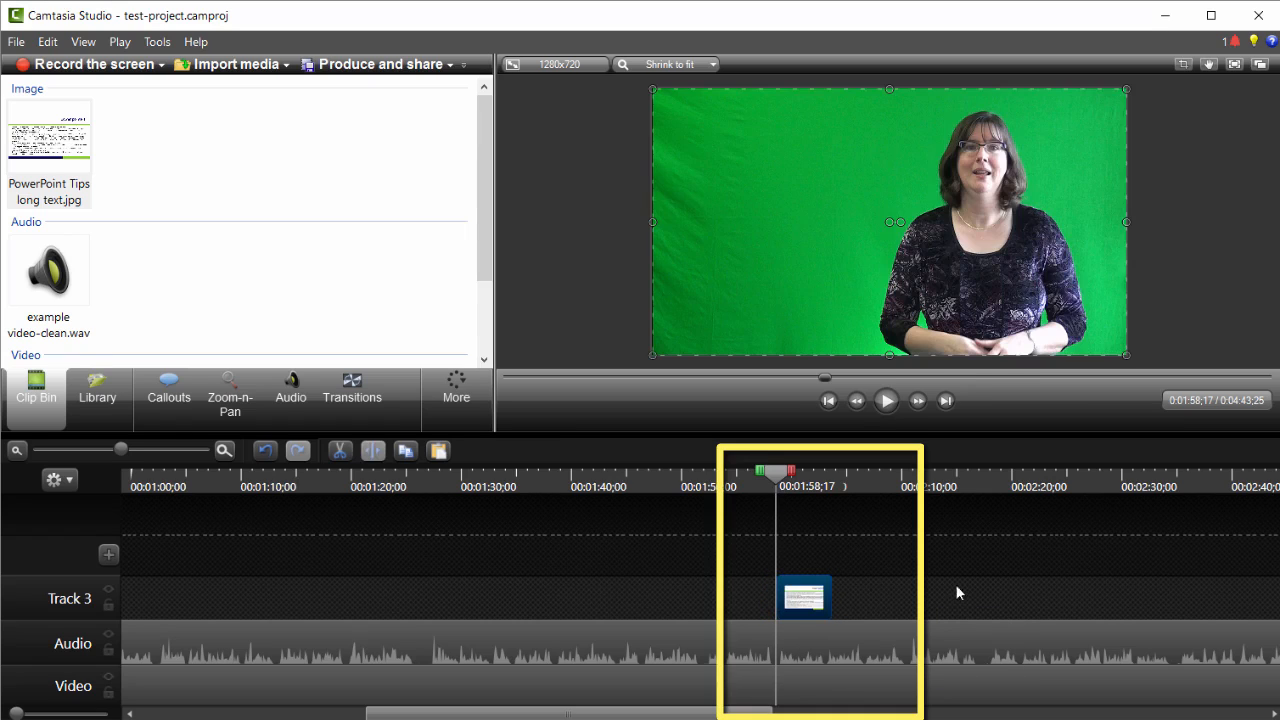
Step: Play on to find where the example ends, and extend the slide image on Track 3 to end at 00:02:17;10
mouse_move(806, 598)
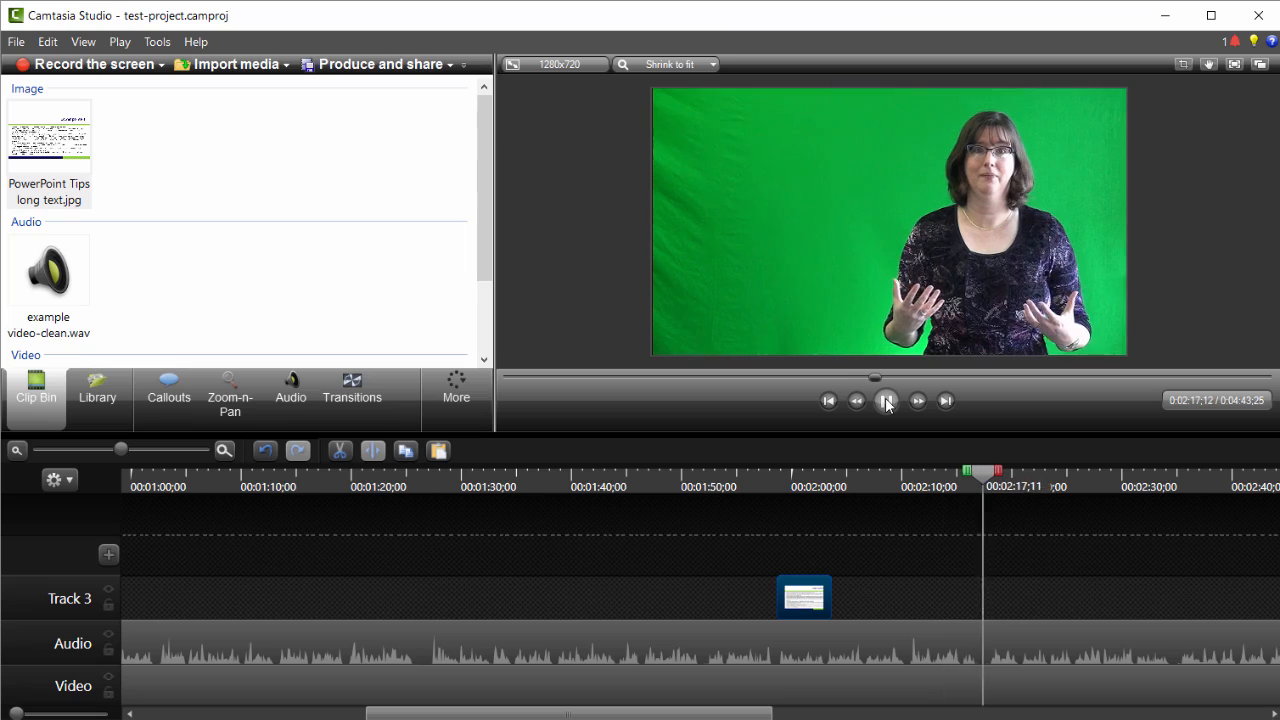
click(886, 401)
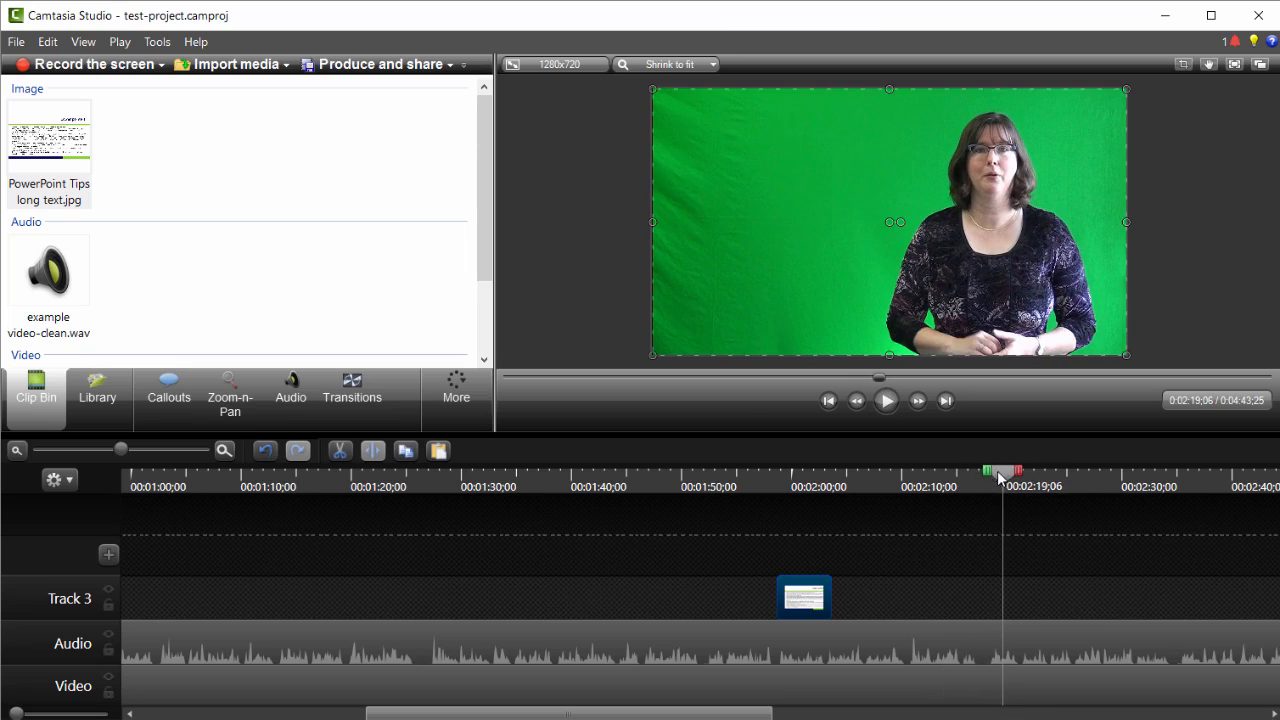
drag(998, 478, 983, 485)
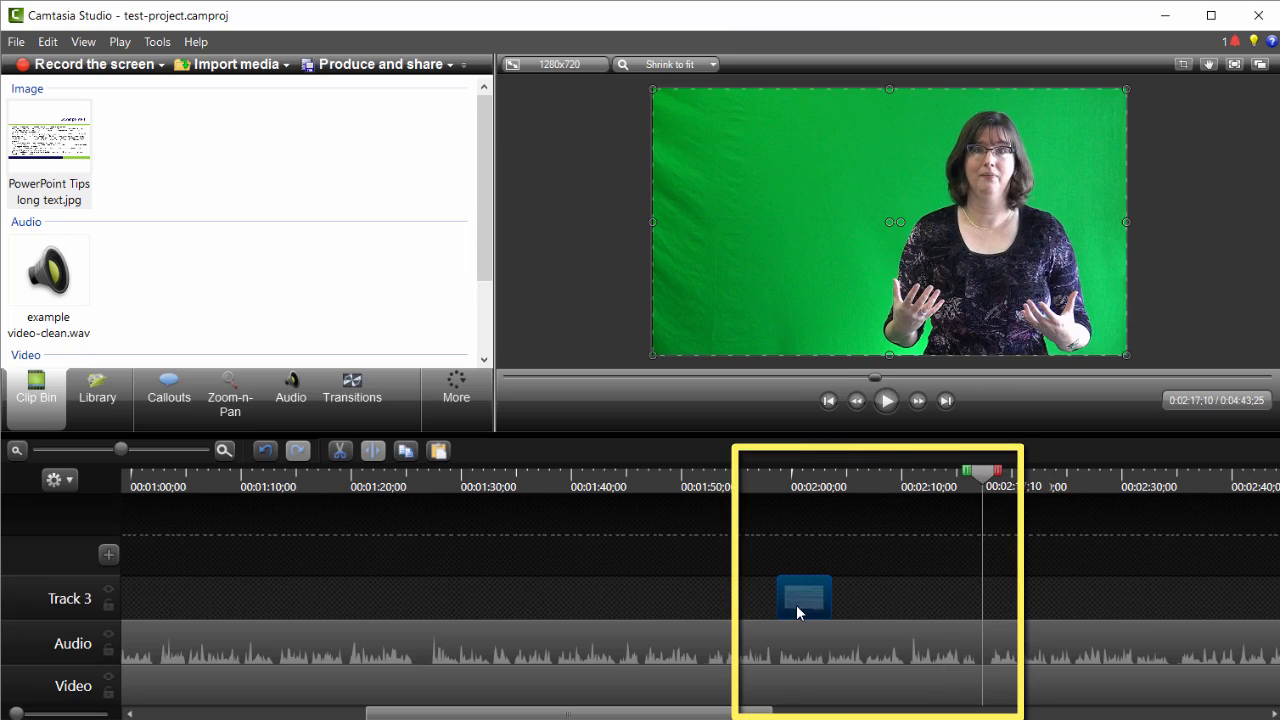
mouse_move(796, 605)
drag(828, 596, 983, 600)
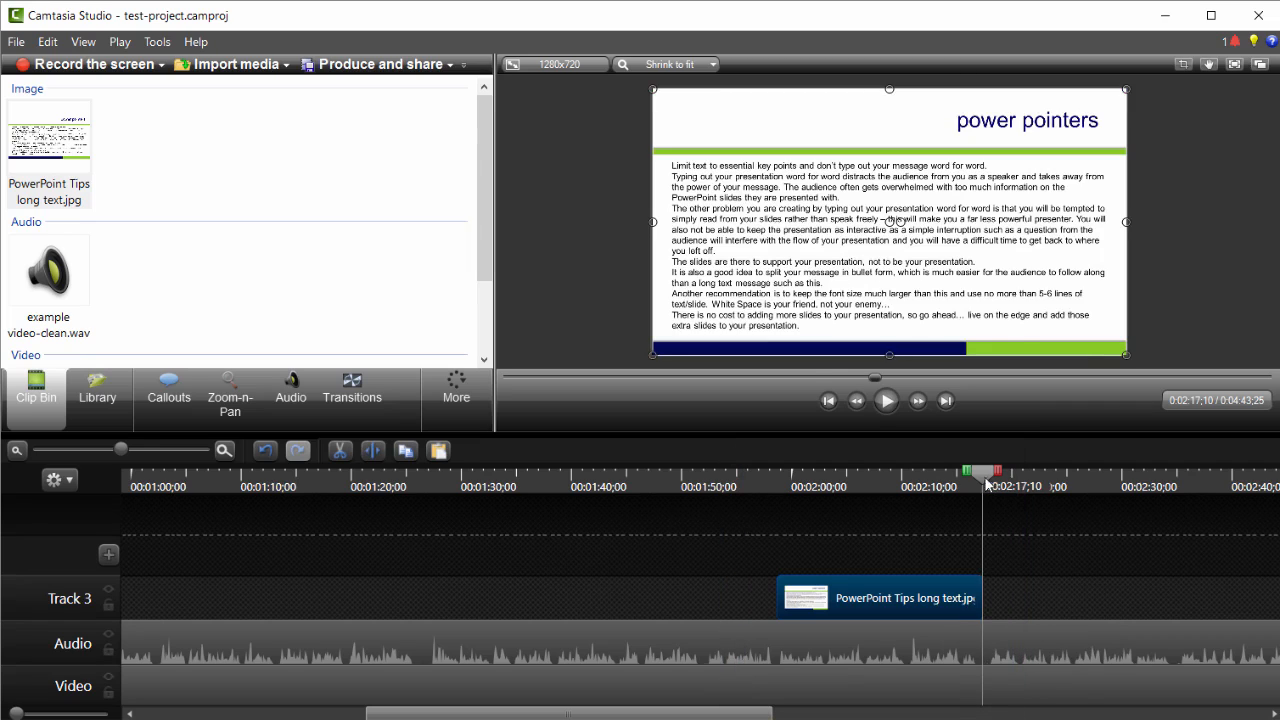
Step: Play the slide overlay on Track 3 from 00:01:56;09, pausing at 00:02:19;23, to check its timing against the narration
drag(986, 484, 756, 506)
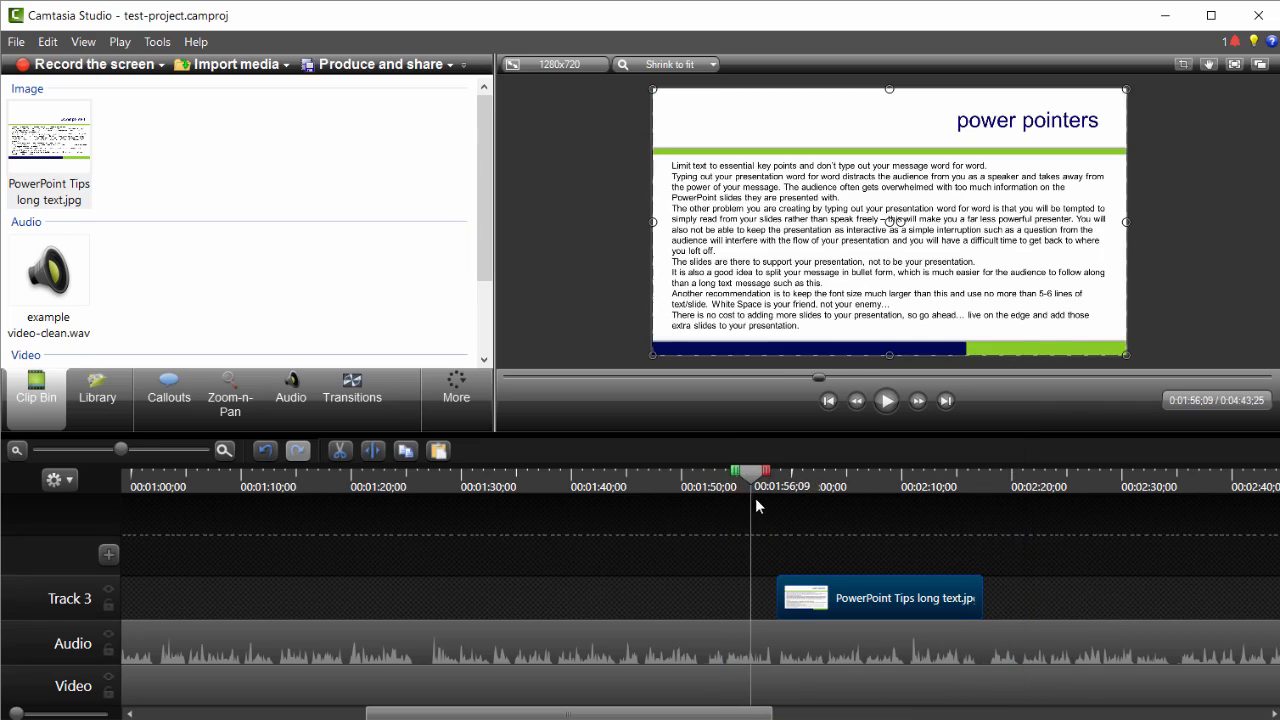
click(889, 401)
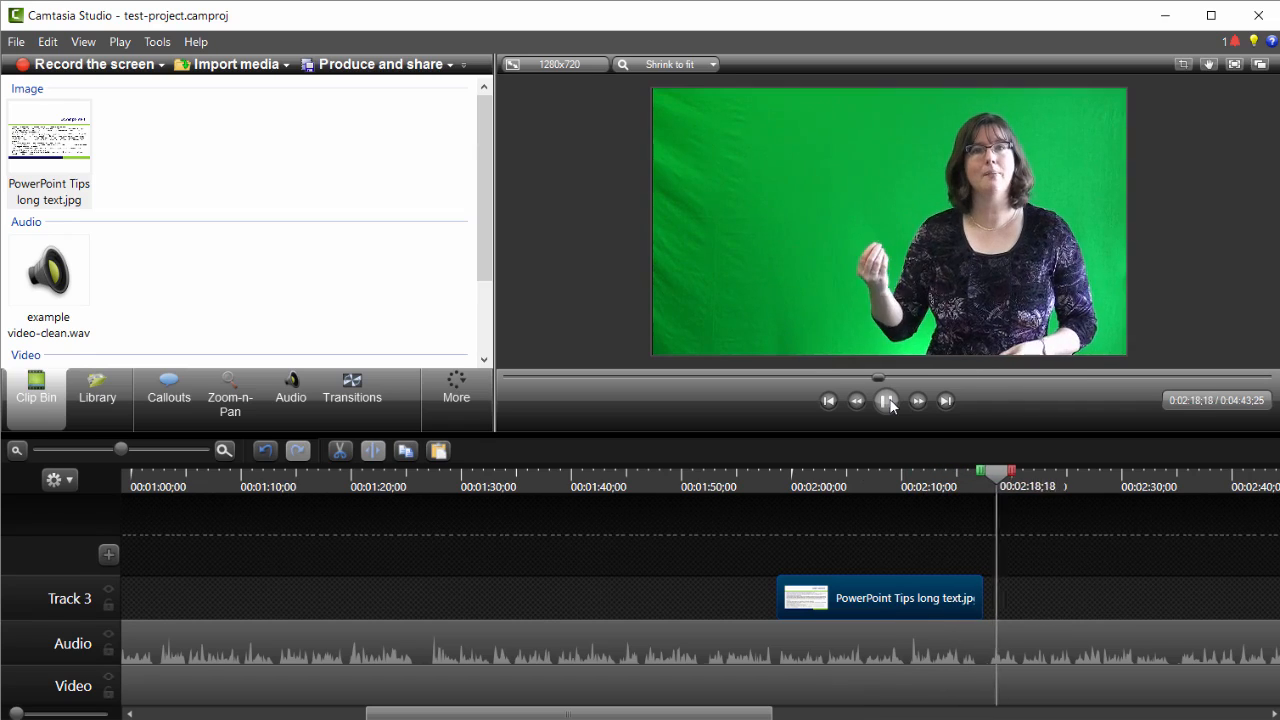
click(889, 402)
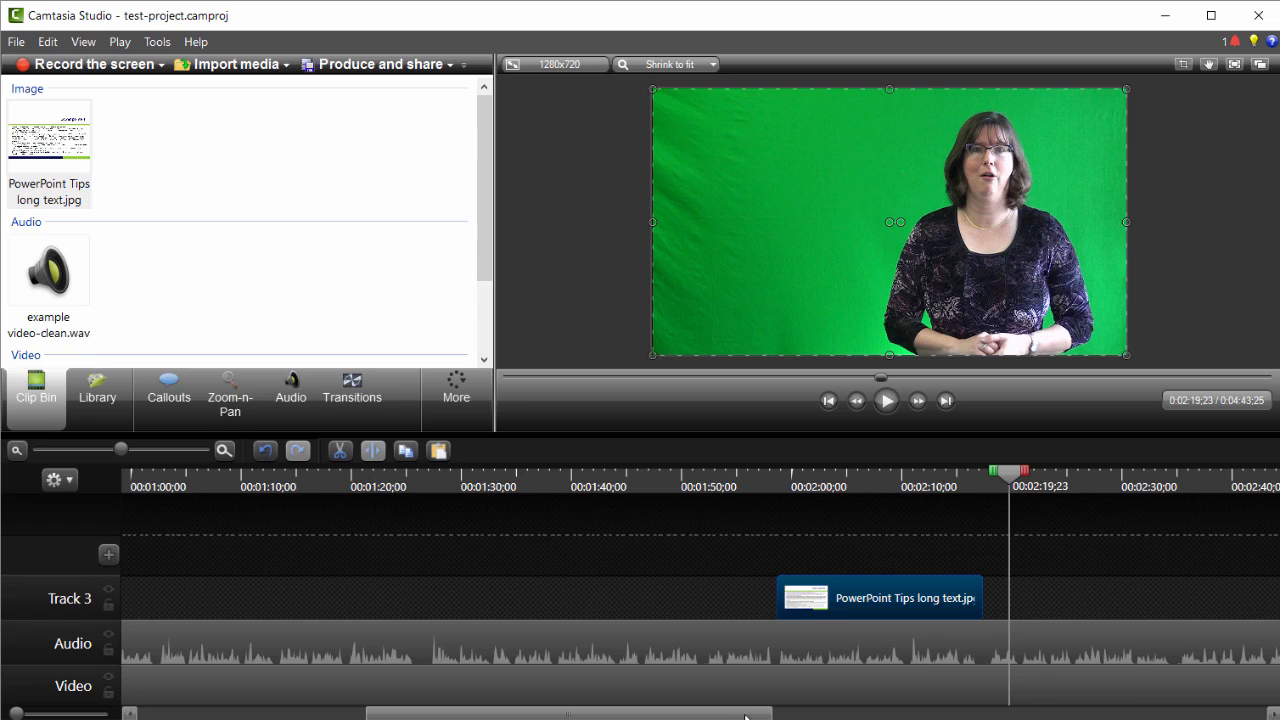
Step: Play from 00:03:52;22 and again from 00:03:21;02 to locate where the narration about slide effects begins
drag(745, 717, 1188, 717)
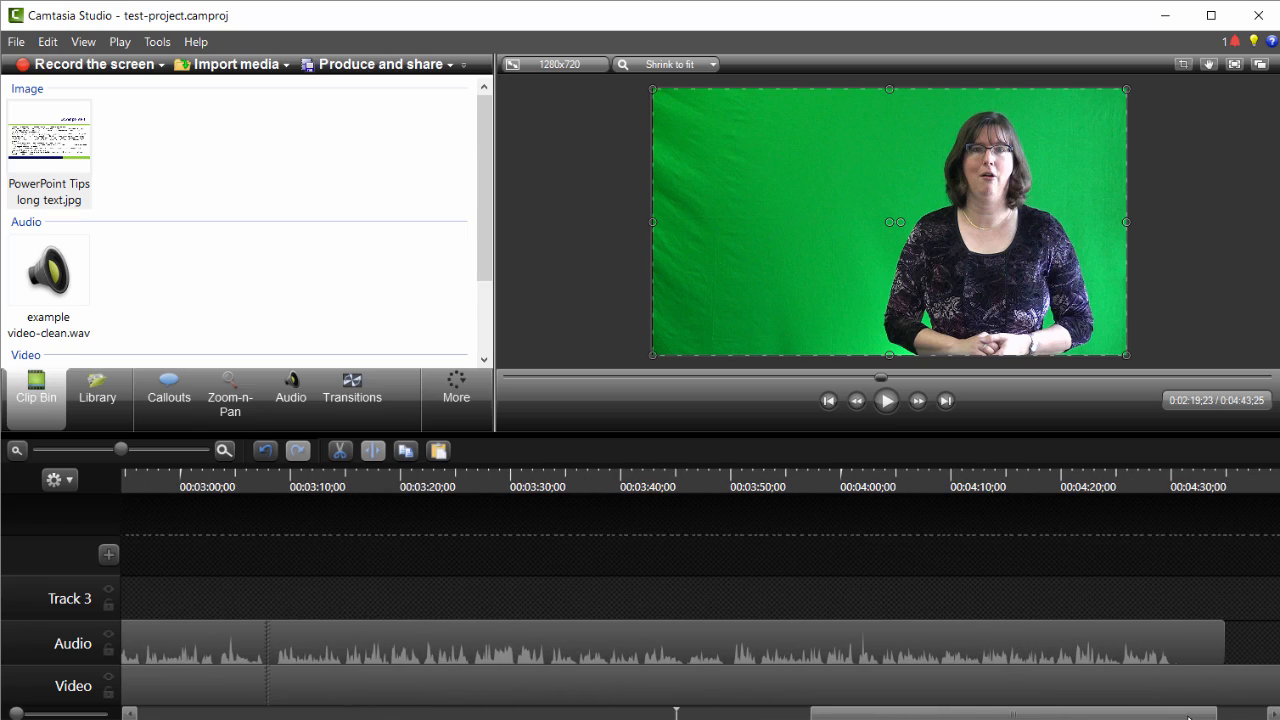
click(761, 486)
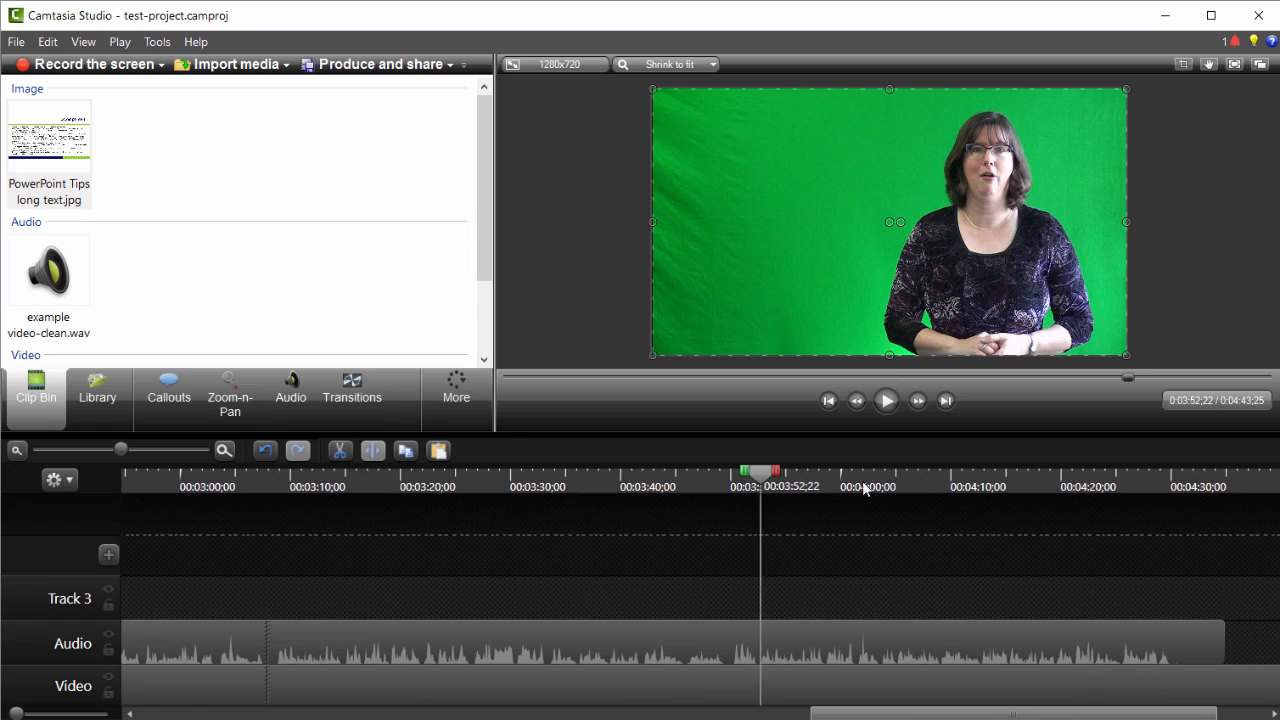
click(888, 401)
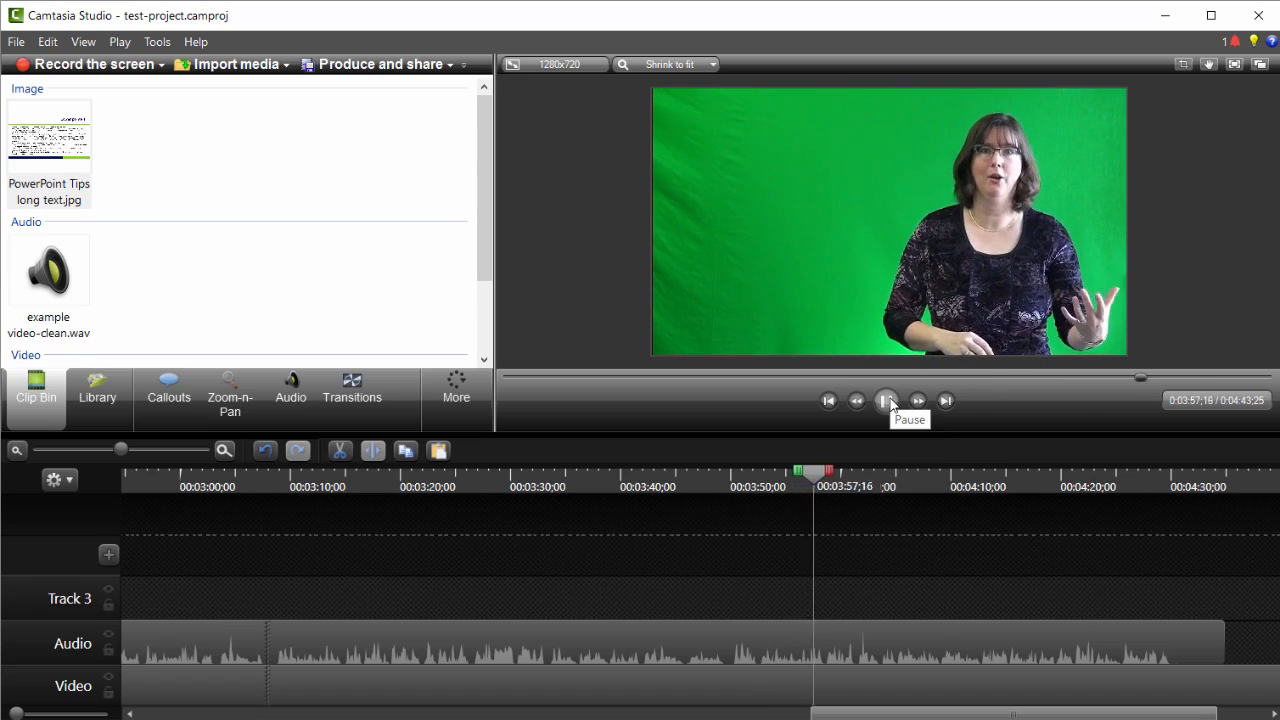
click(888, 401)
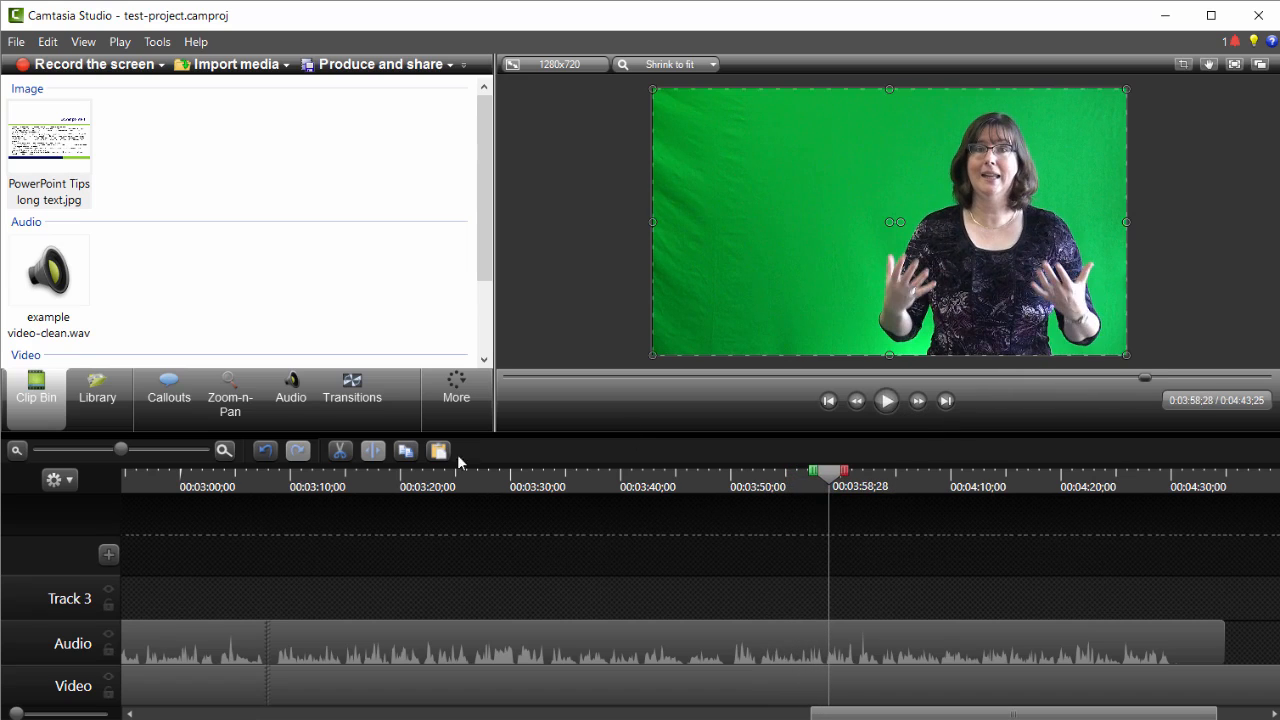
click(413, 476)
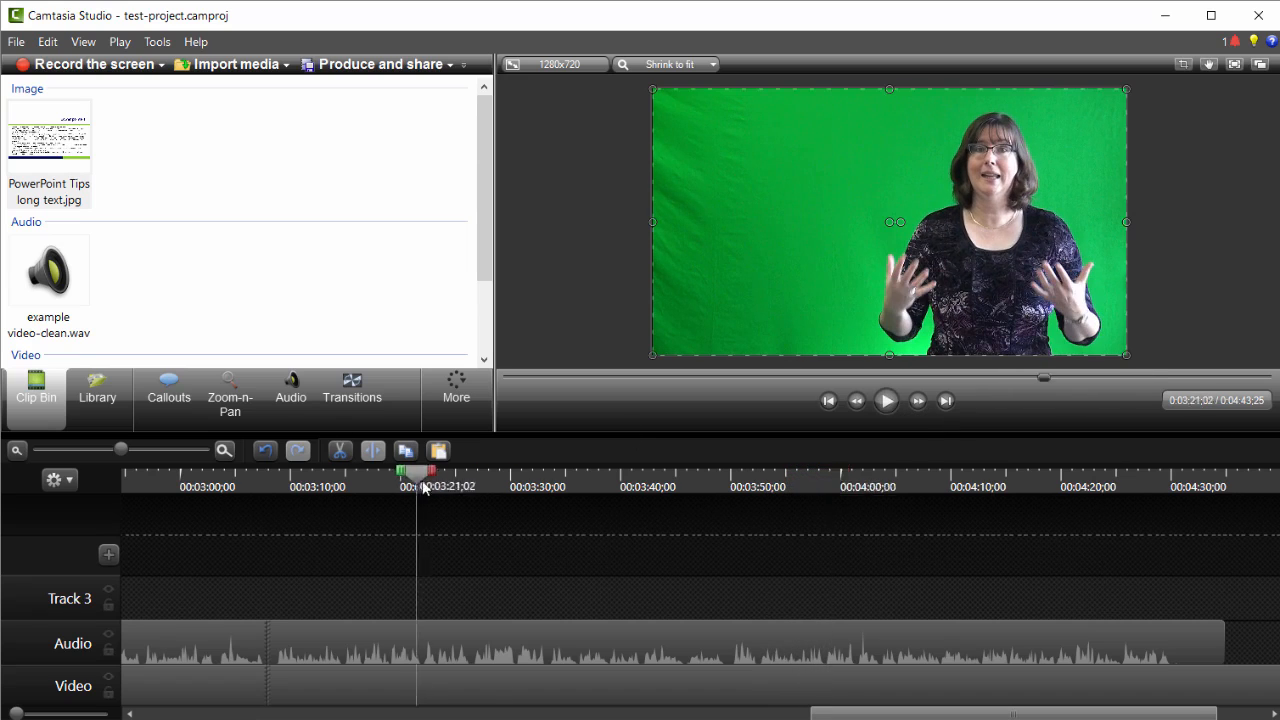
click(886, 401)
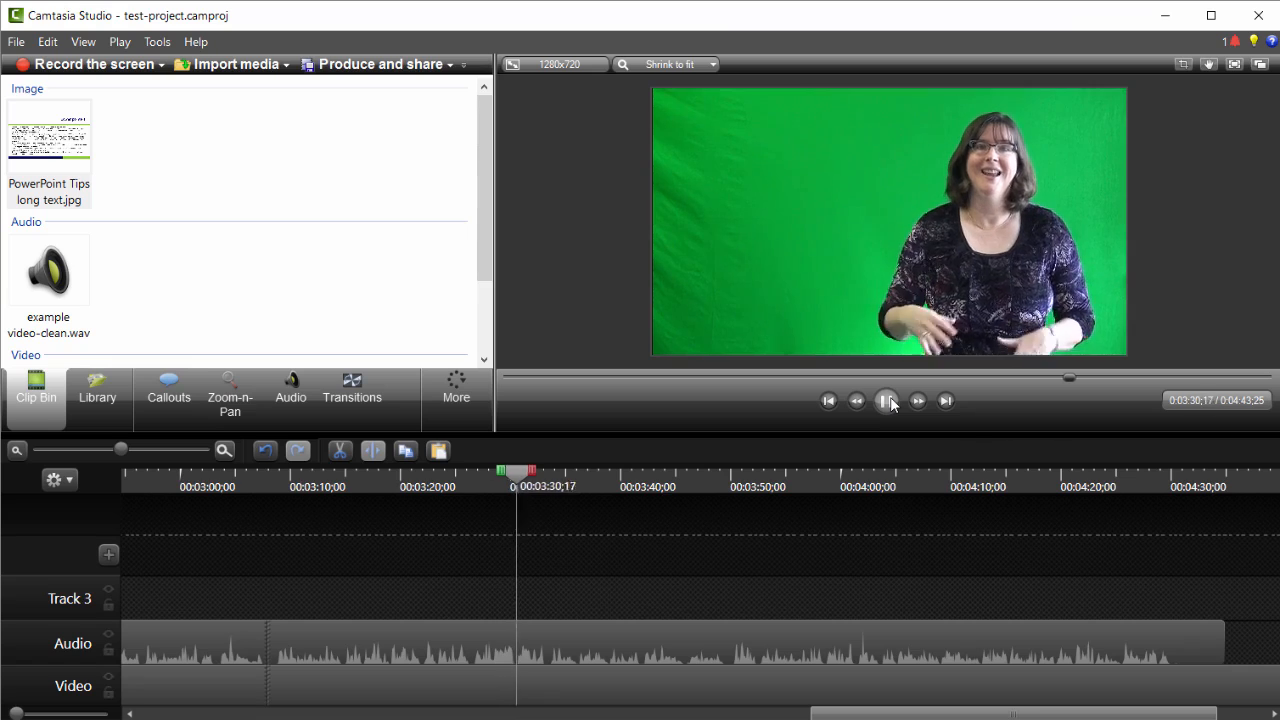
click(888, 401)
Step: Set the playhead to 00:03:26;15 and place the PowerPoint Tips Effects.mp4 clip on Track 3 starting there
drag(532, 476, 473, 494)
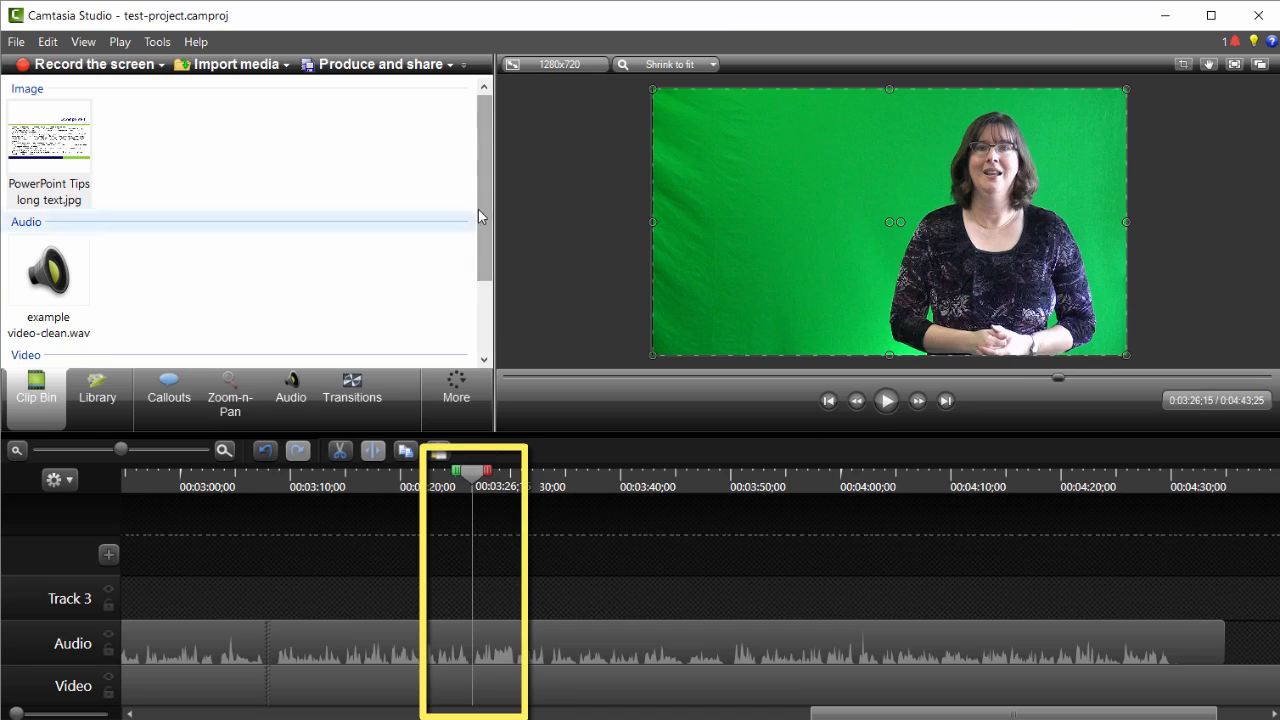
drag(481, 214, 496, 273)
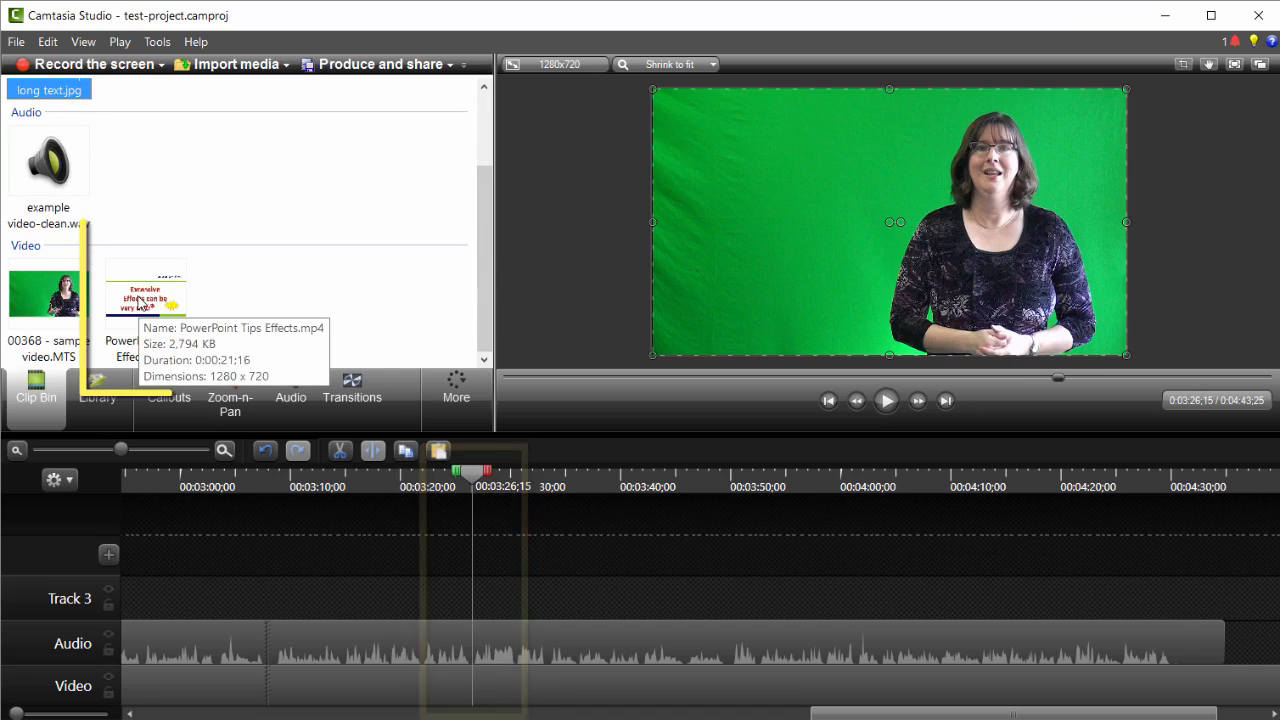
click(141, 315)
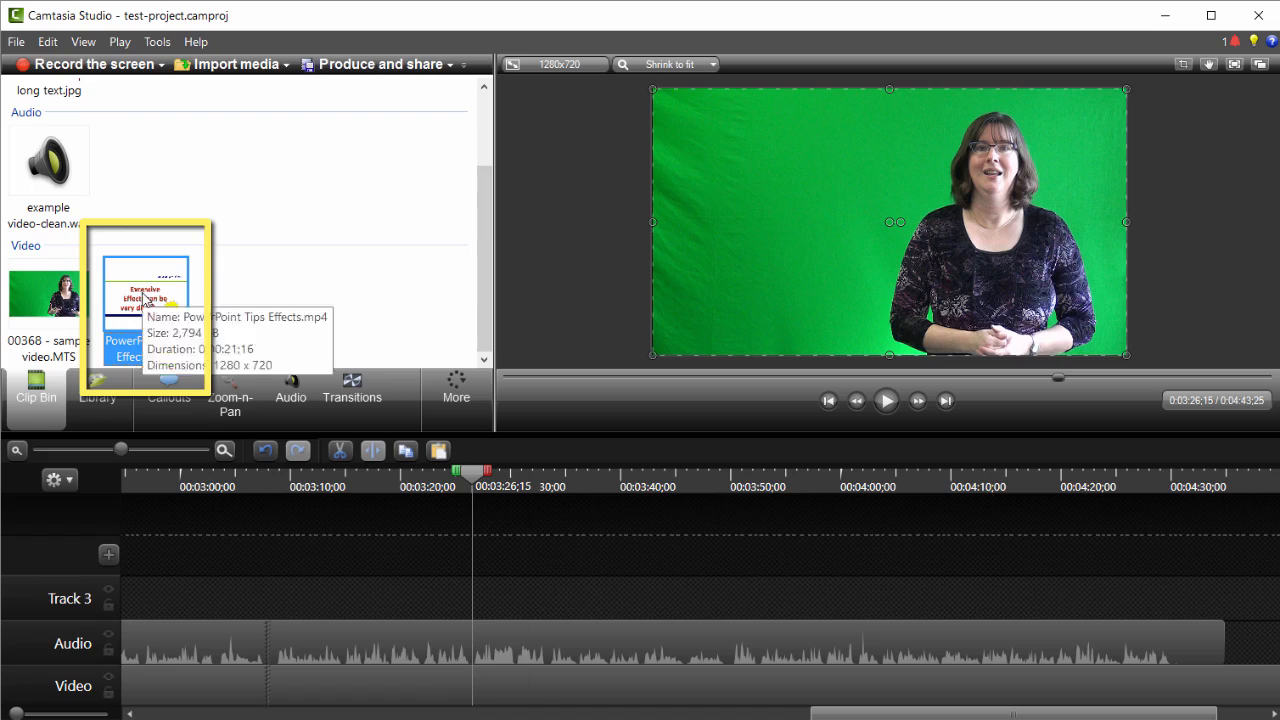
drag(145, 297, 263, 334)
drag(519, 558, 544, 599)
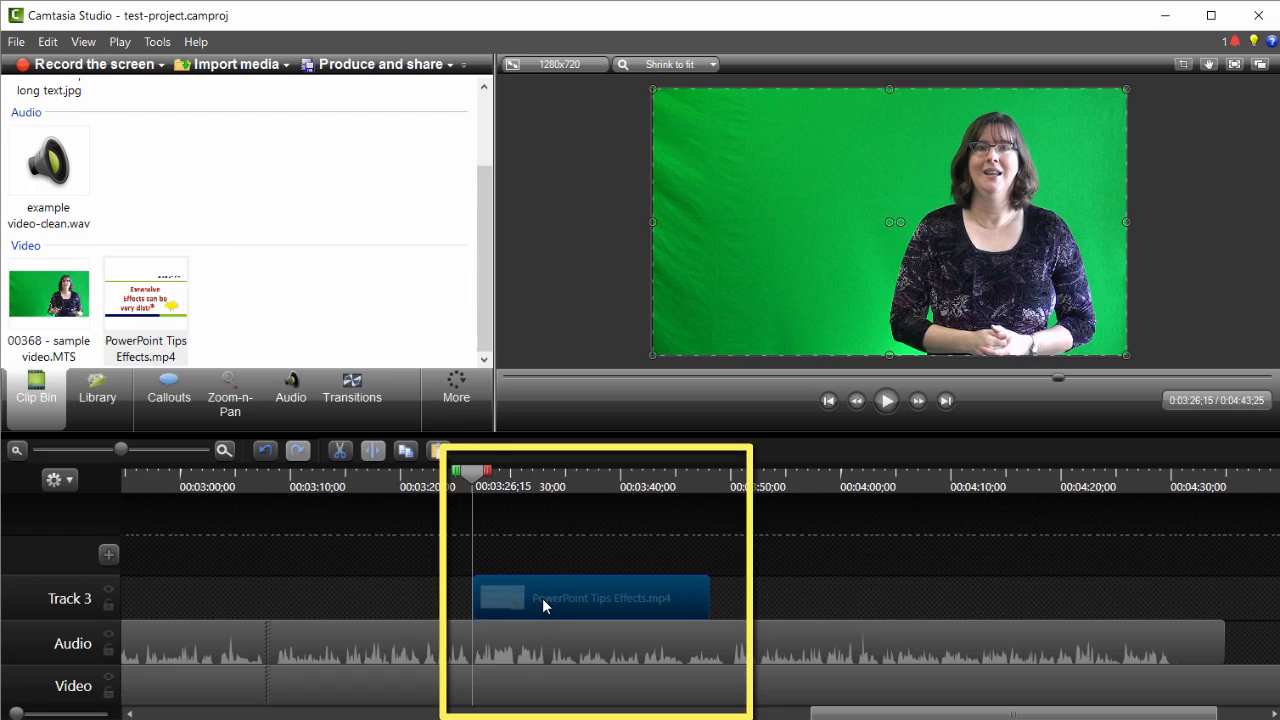
drag(543, 598, 544, 600)
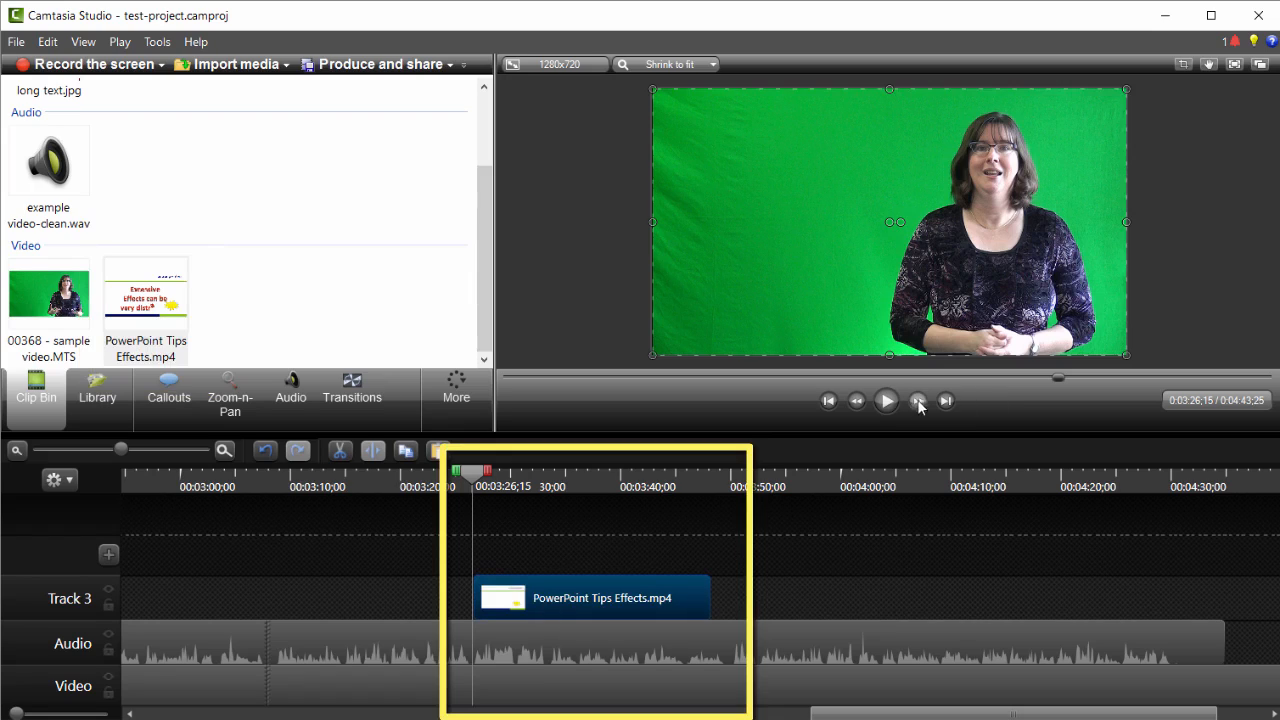
Step: Play through the effects clip to 00:03:50;09 to check its length, and review its clip speed setting, keeping it at 100%
click(888, 401)
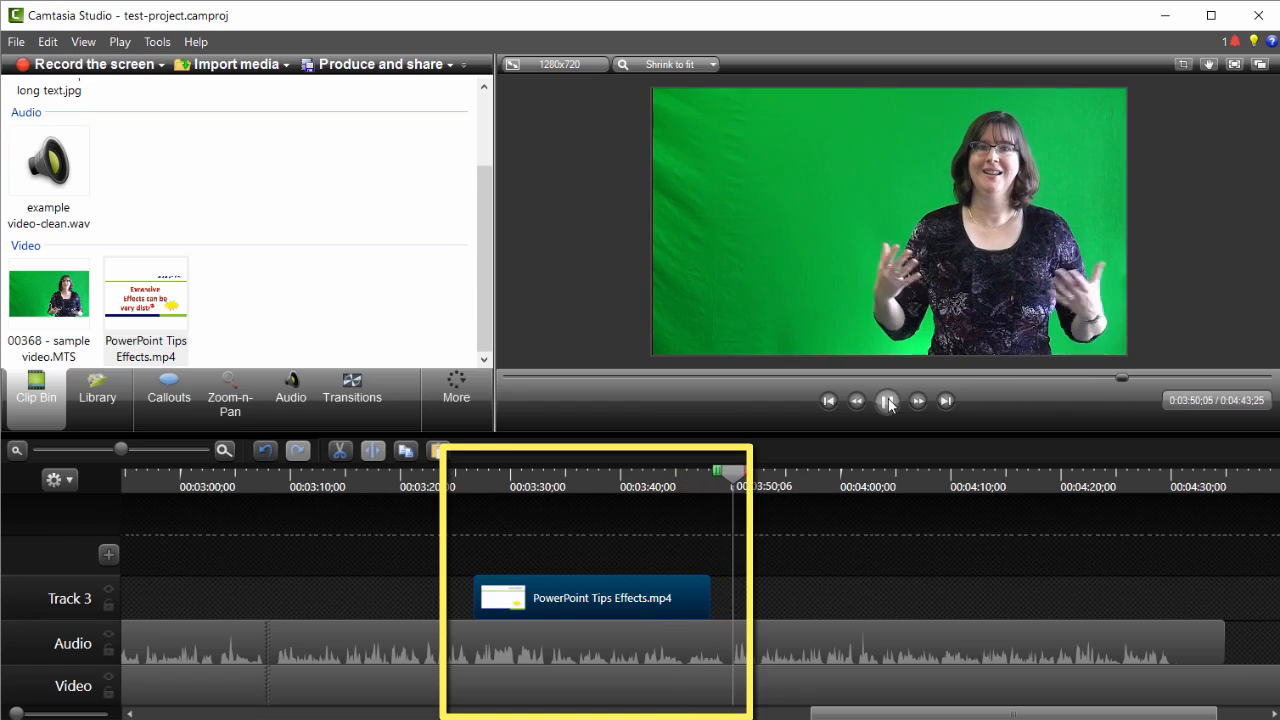
click(887, 401)
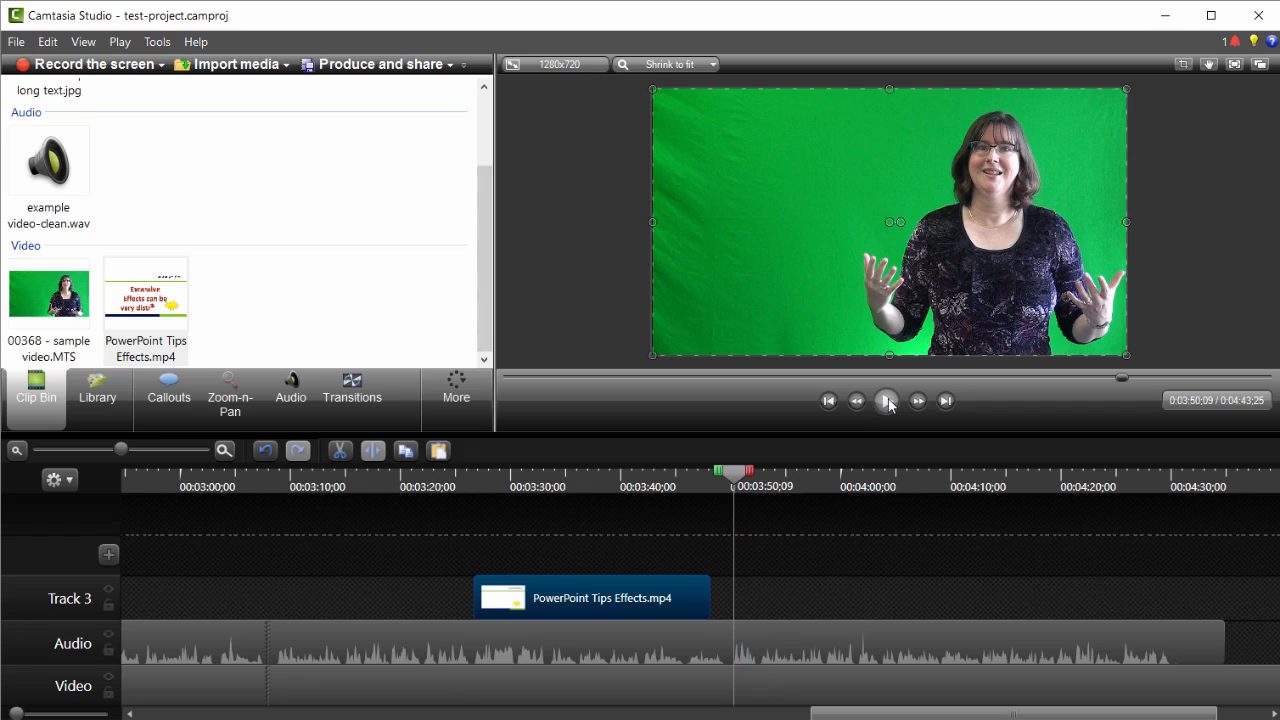
right_click(655, 597)
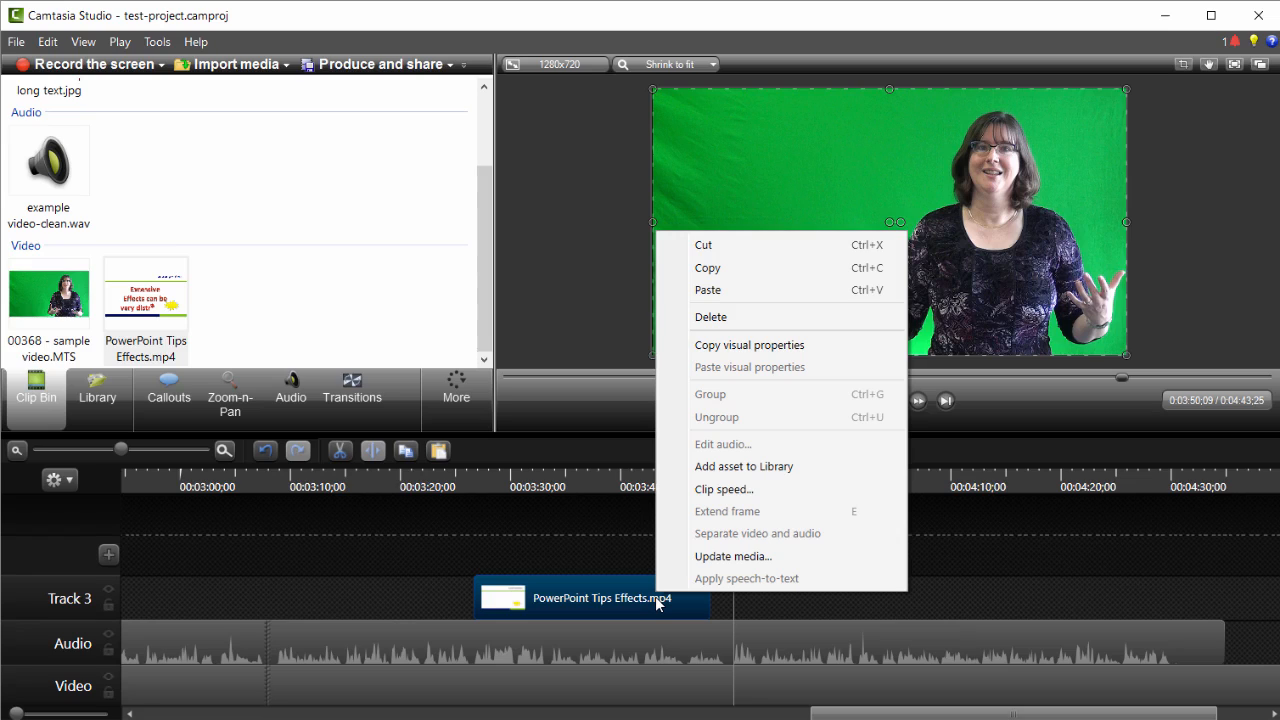
click(753, 490)
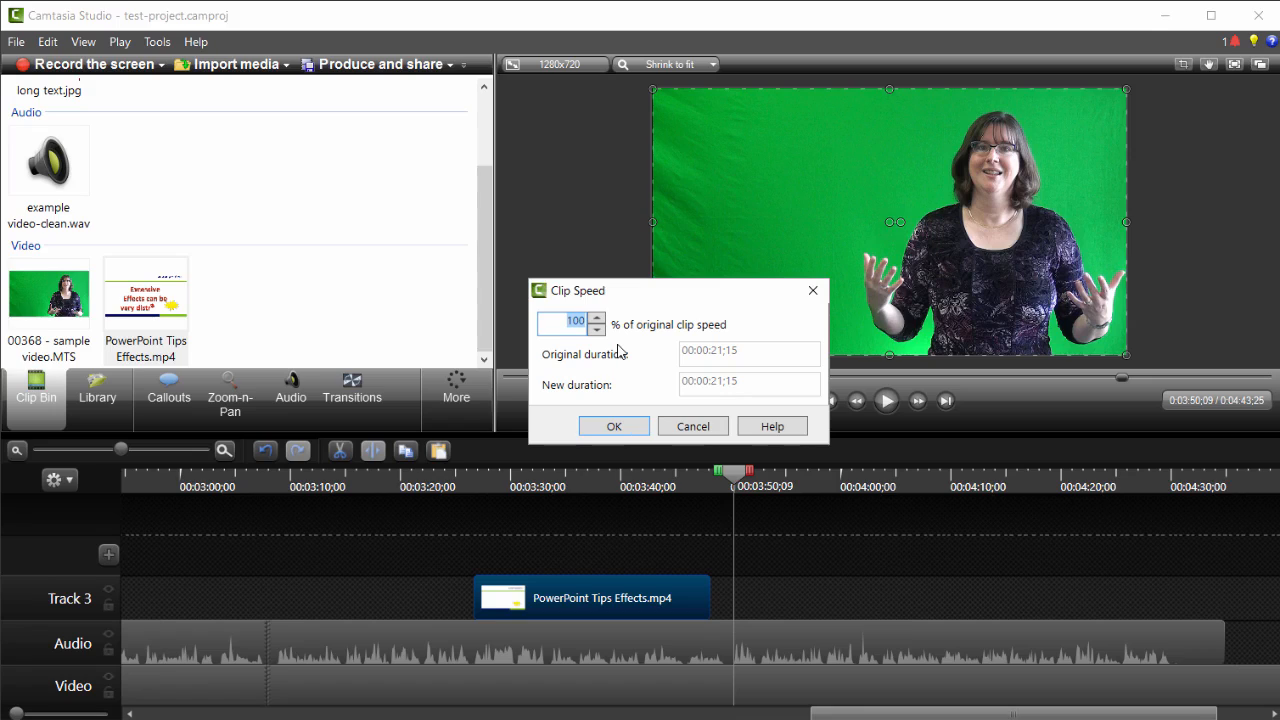
click(616, 427)
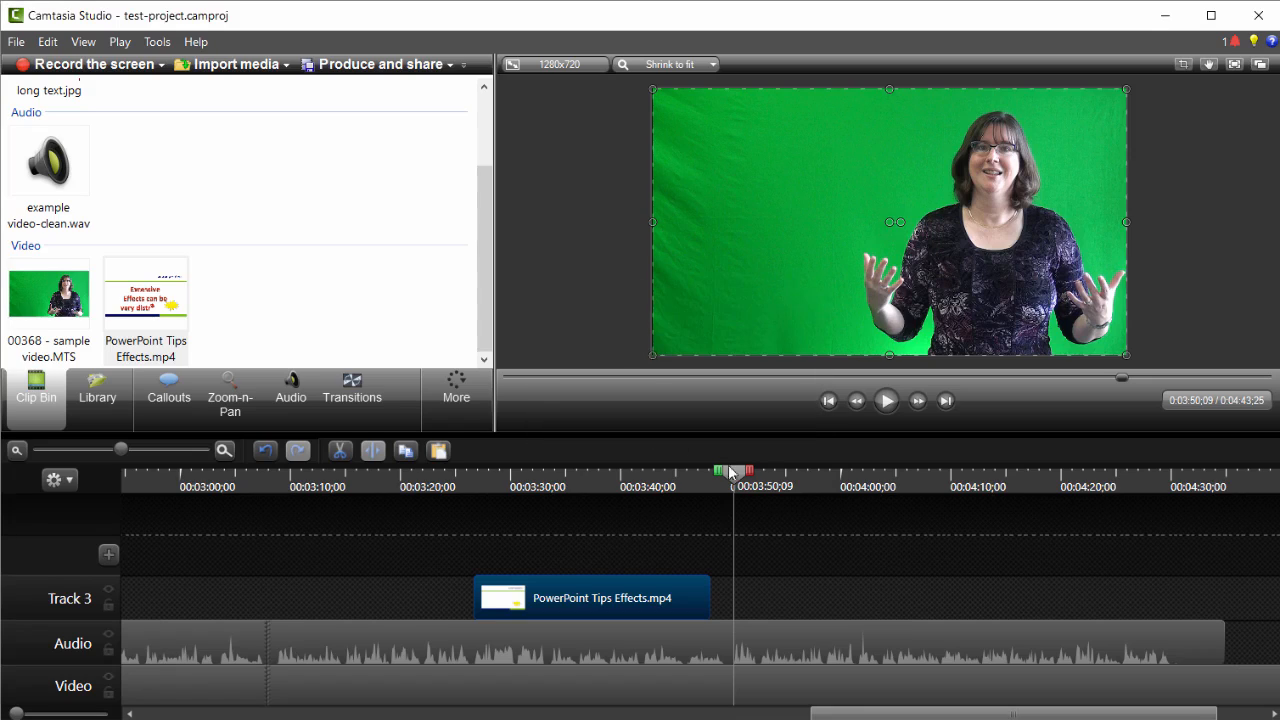